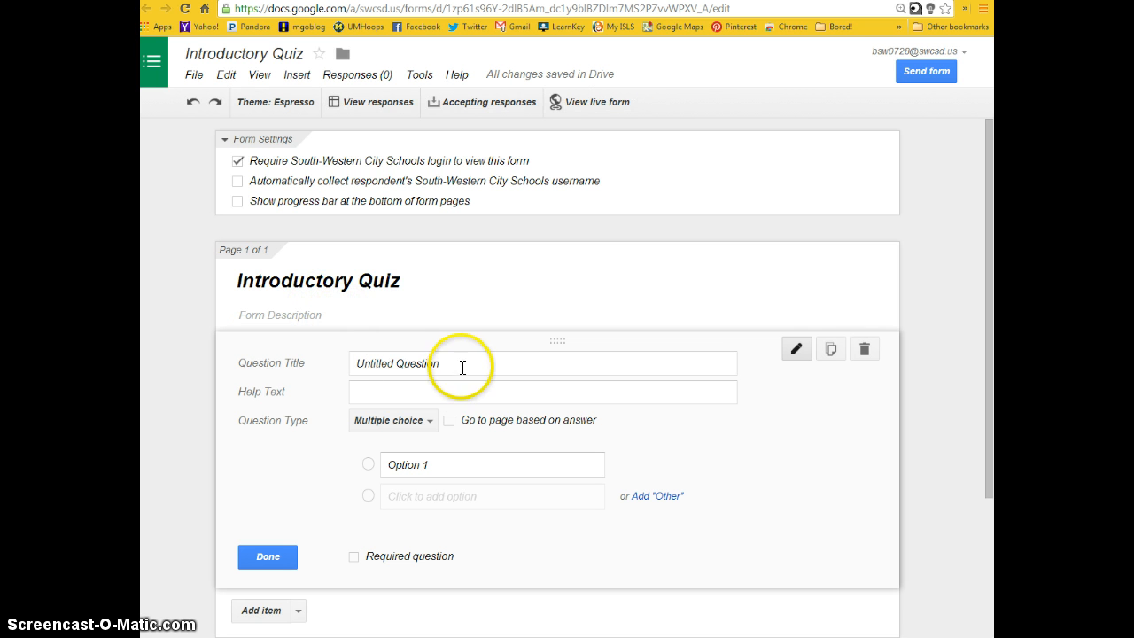
# - Replace the first question's placeholder title with "First Name"
pyautogui.moveTo(460, 367); pyautogui.dragTo(293, 367)
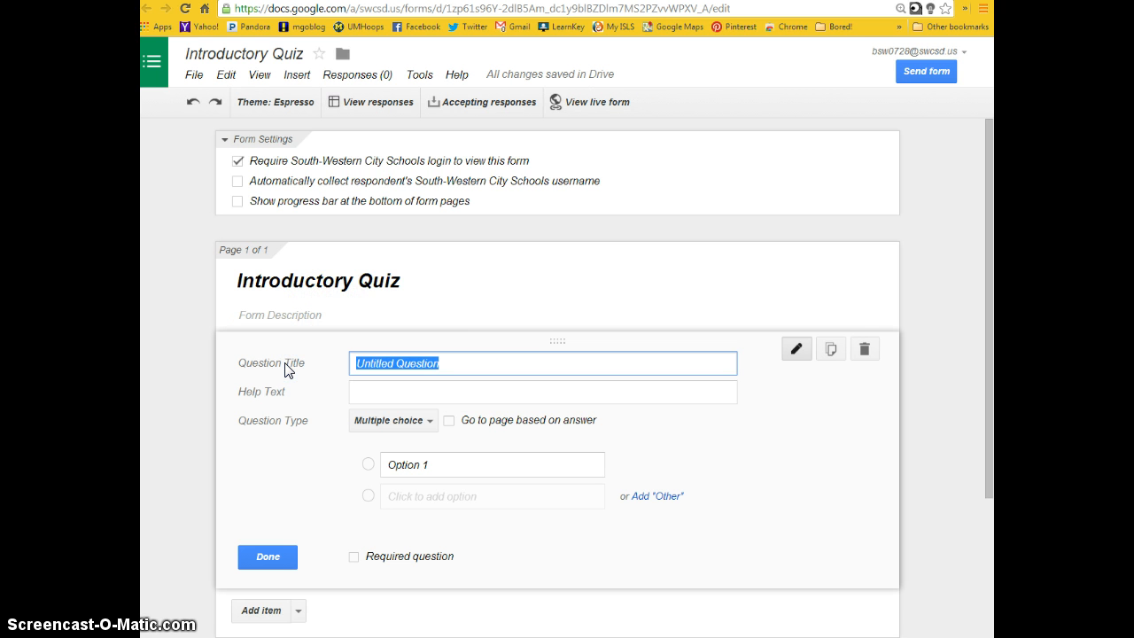
pyautogui.write('Firse')
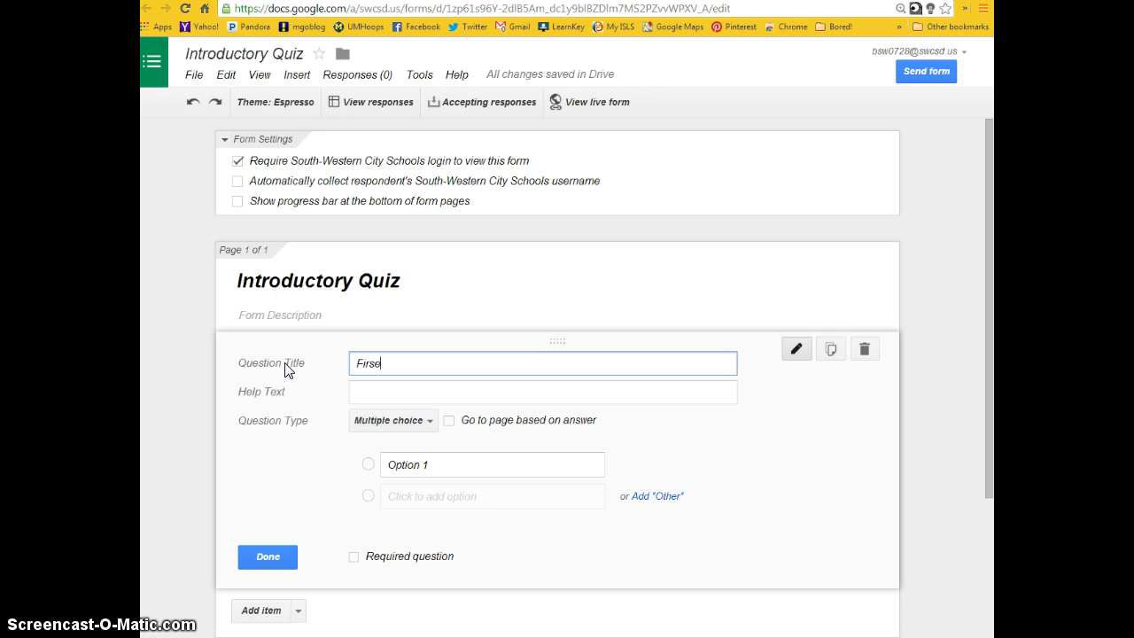
pyautogui.write(' N')
pyautogui.press('BackSpace')
pyautogui.press('BackSpace')
pyautogui.press('BackSpace')
pyautogui.write('t NAme')
pyautogui.press('BackSpace')
pyautogui.press('BackSpace')
pyautogui.press('BackSpace')
pyautogui.write('a,m')
pyautogui.write('me')
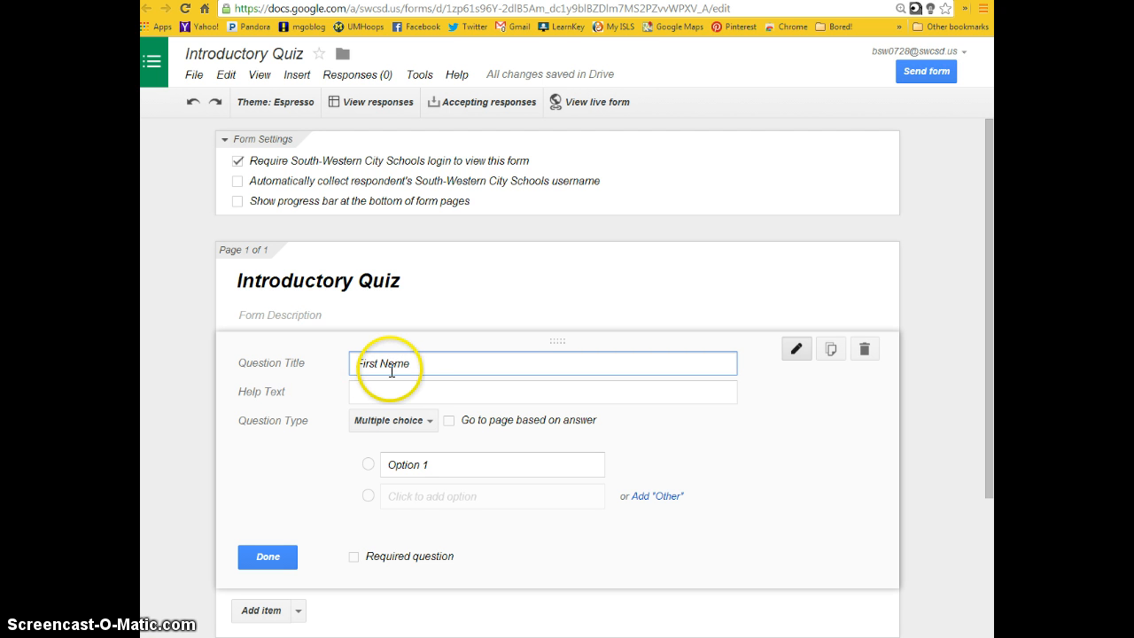
# - Change the First Name question's type to Text, make it required, and finish editing it
pyautogui.click(427, 421)
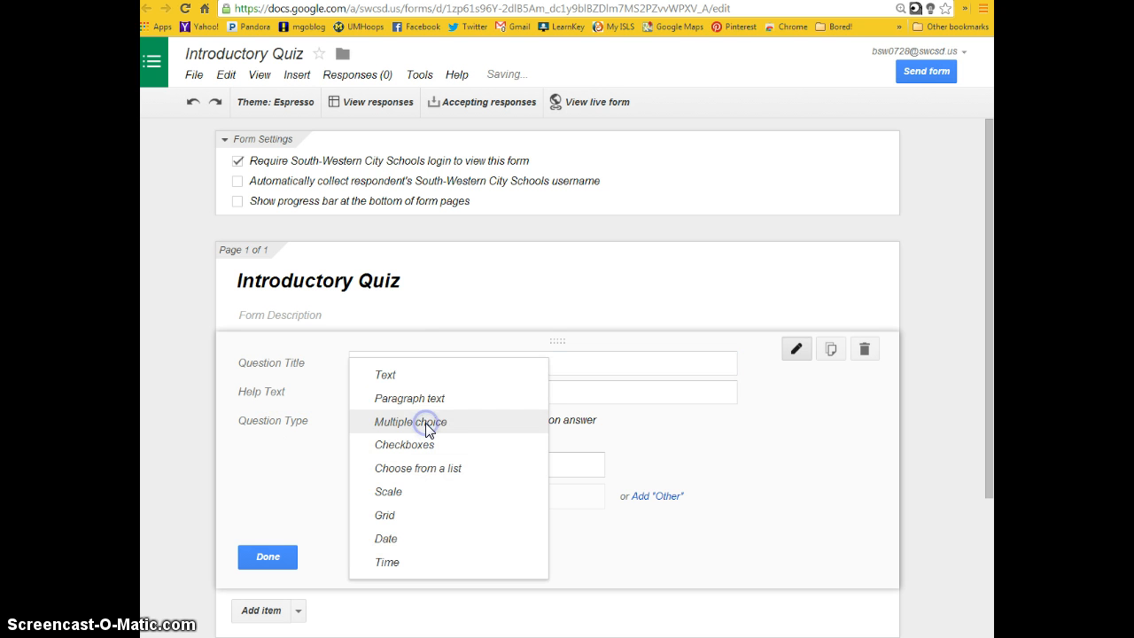
pyautogui.click(394, 381)
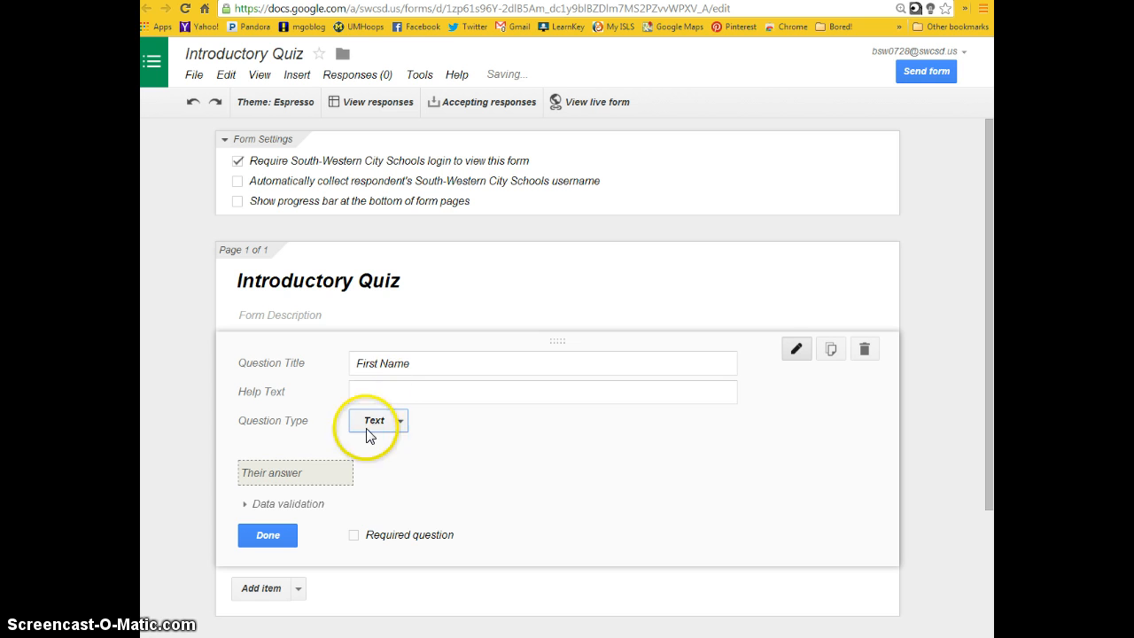
pyautogui.click(354, 535)
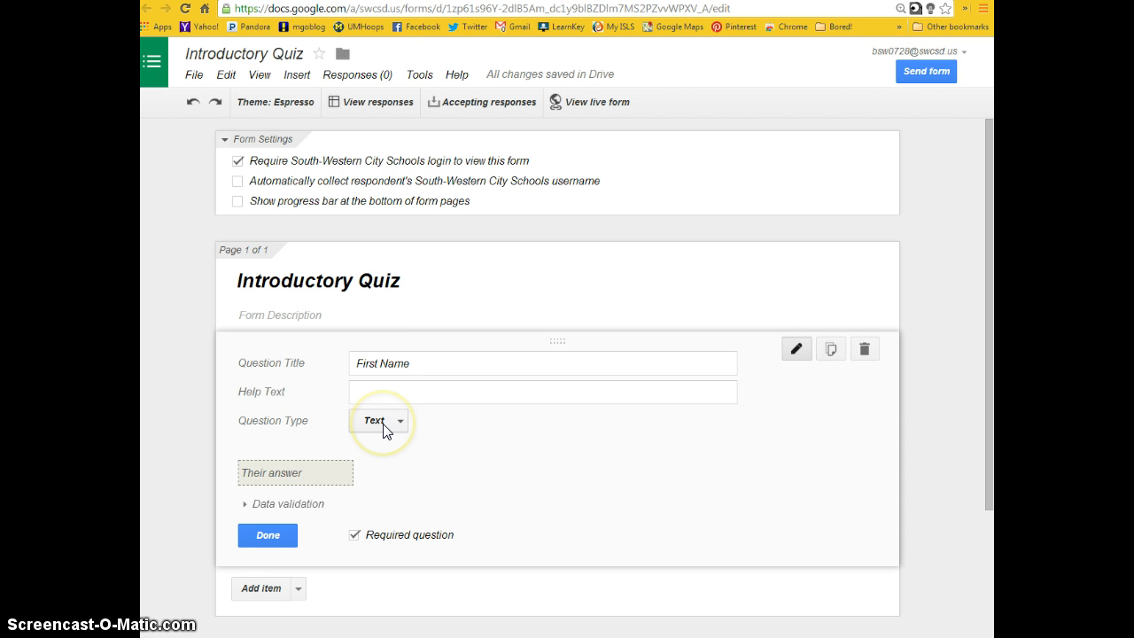
pyautogui.click(252, 537)
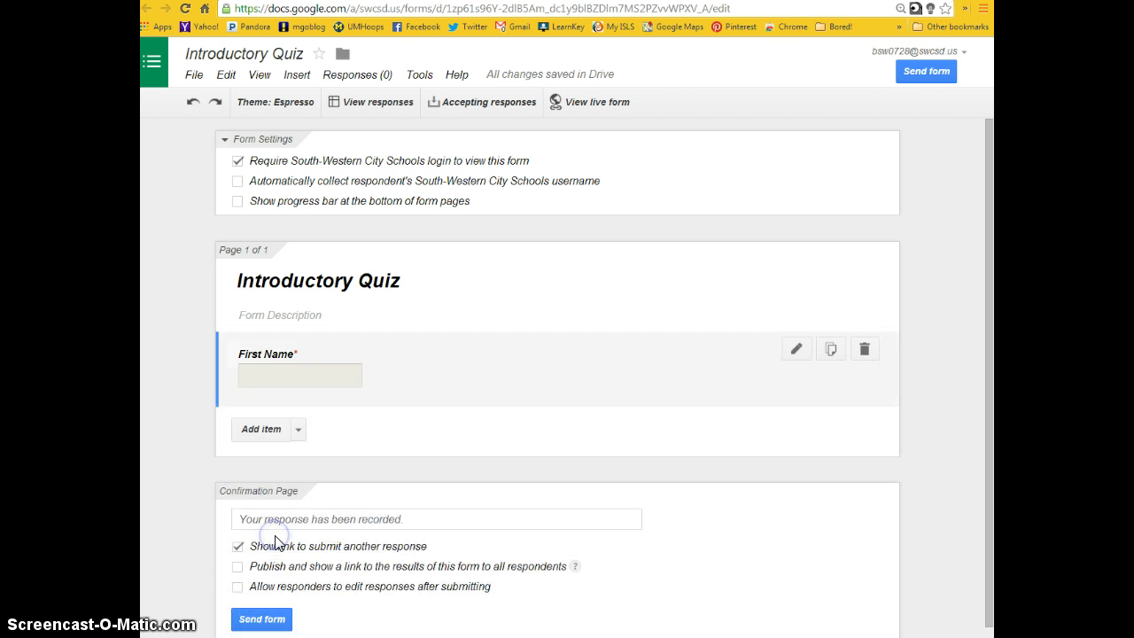
# - Add a required text question titled "Last Name" and finish editing it
pyautogui.click(297, 429)
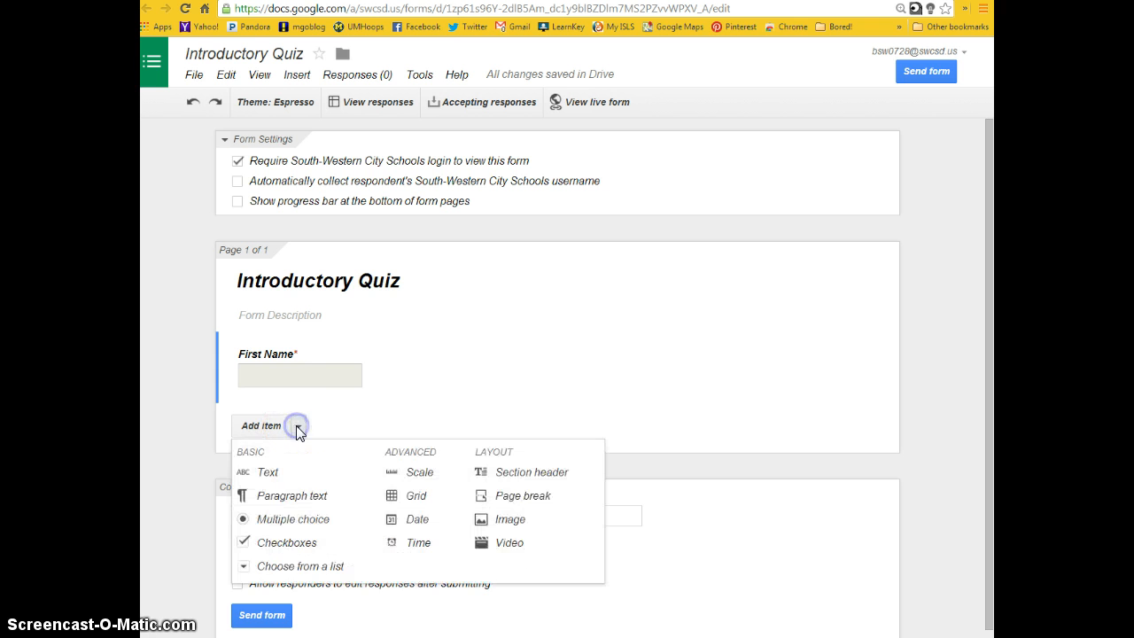
pyautogui.click(266, 471)
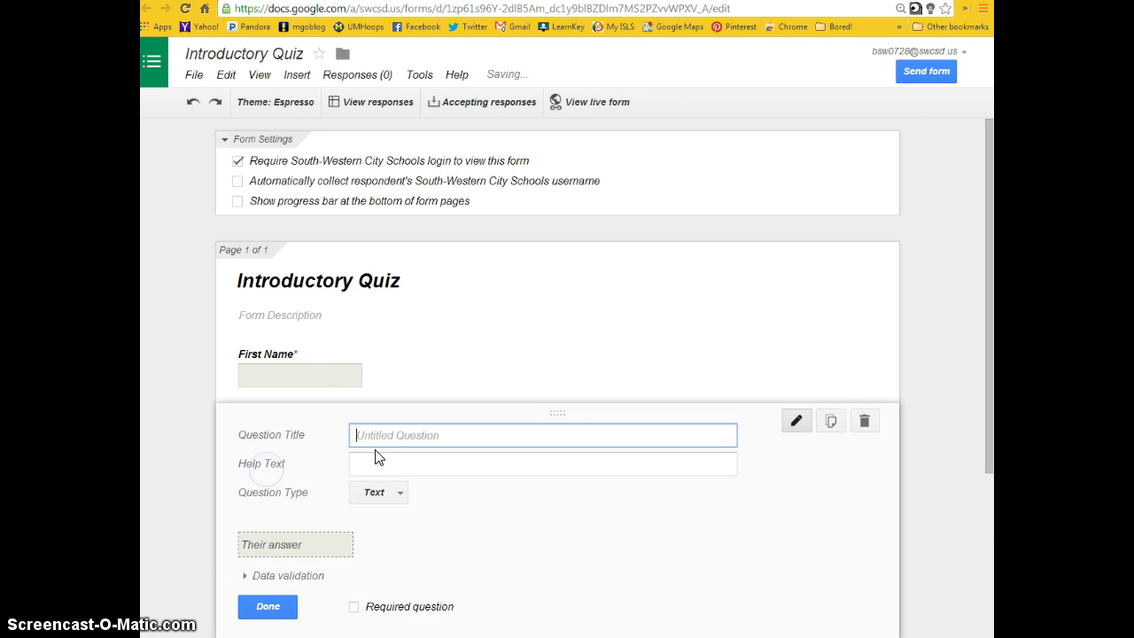
pyautogui.write('La')
pyautogui.press('BackSpace')
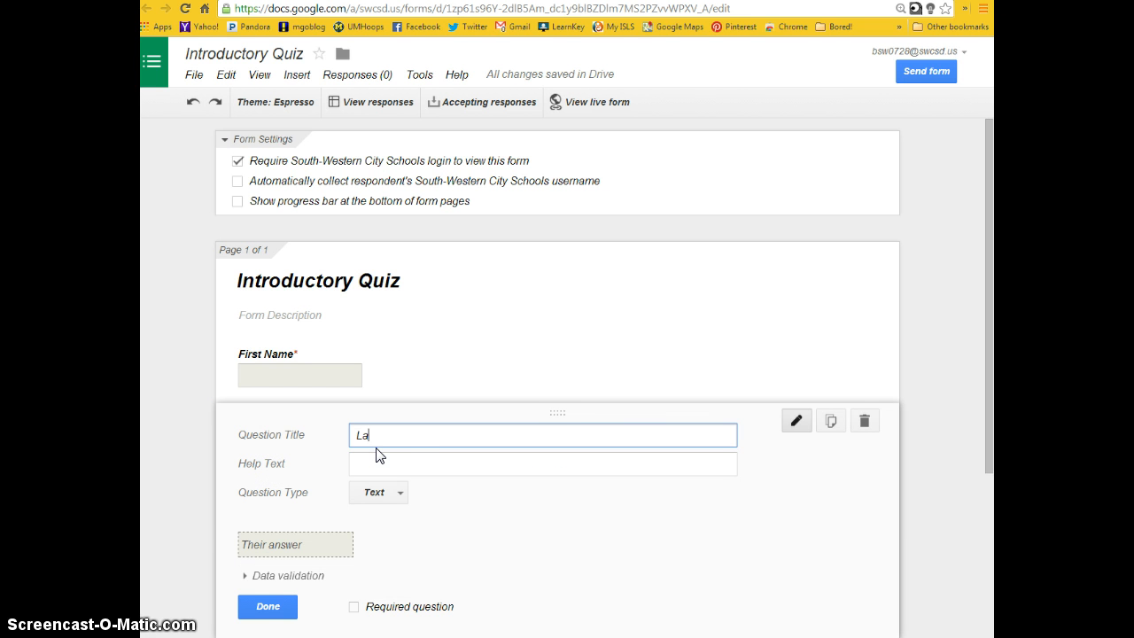
pyautogui.write('st Name')
pyautogui.click(353, 608)
pyautogui.click(276, 606)
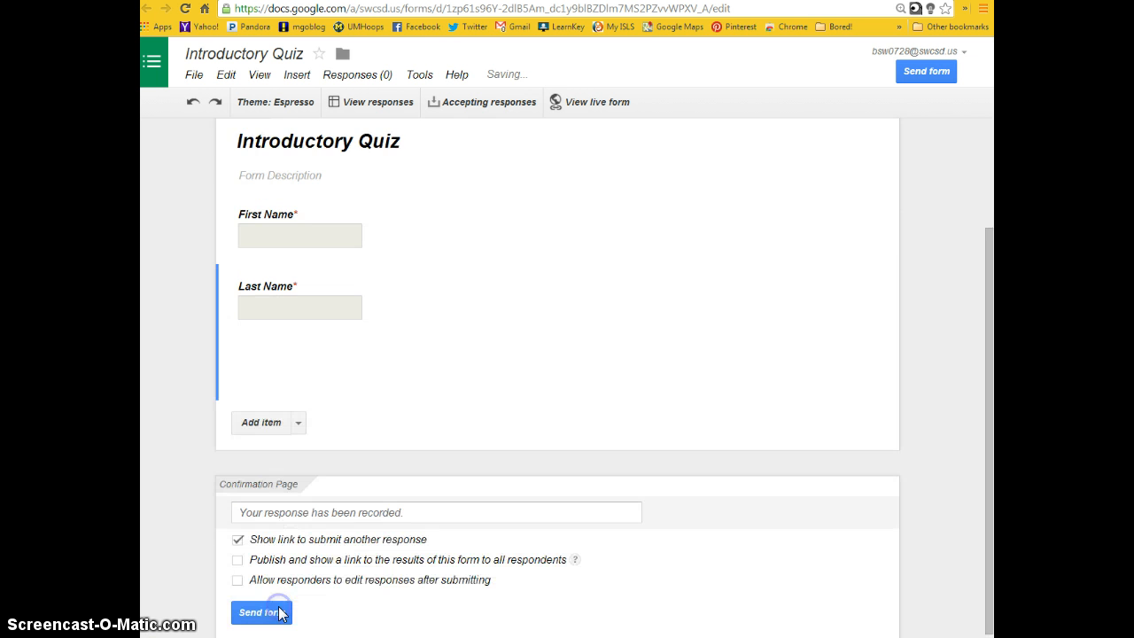
# - Add another text question below Last Name, titled "What period are you in?"
pyautogui.click(296, 416)
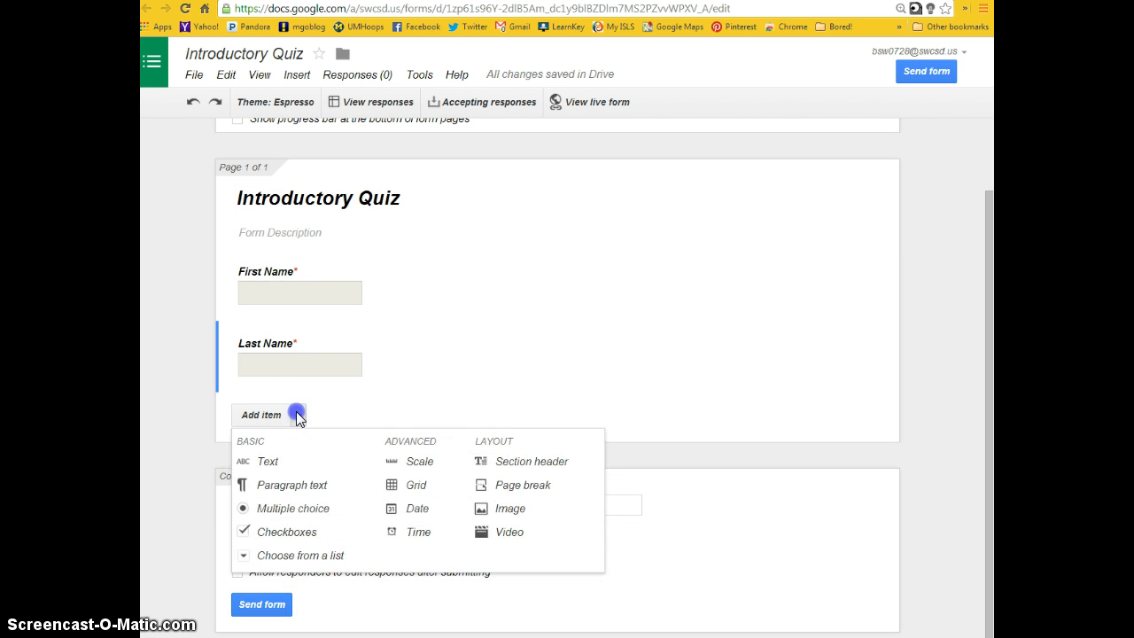
pyautogui.click(268, 465)
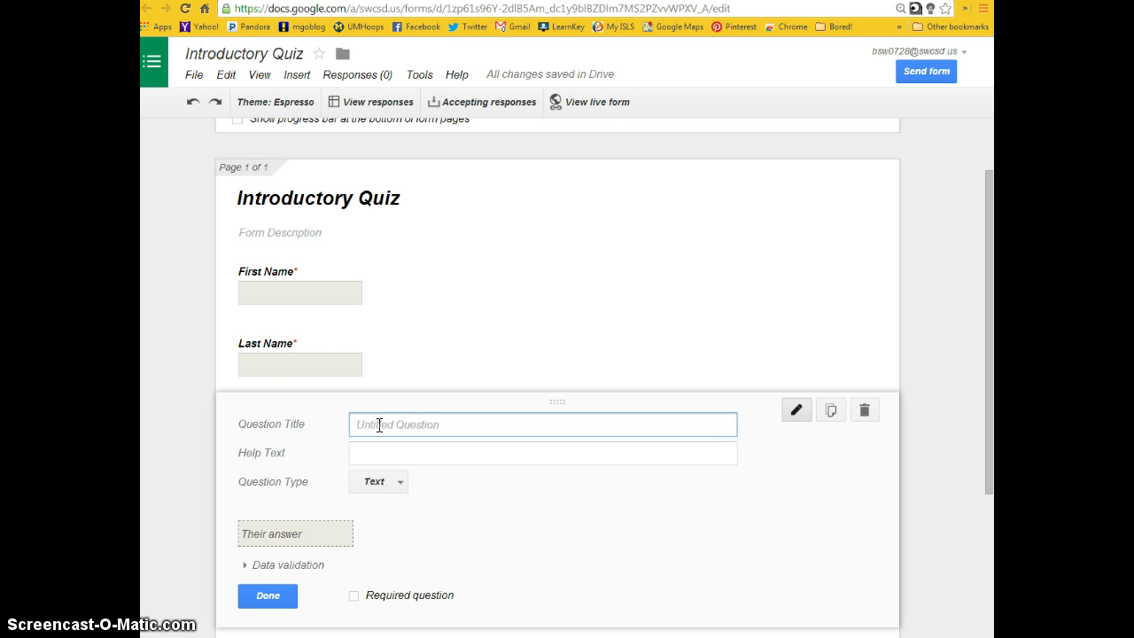
pyautogui.write('P')
pyautogui.write('What')
pyautogui.click(387, 425)
pyautogui.press('BackSpace')
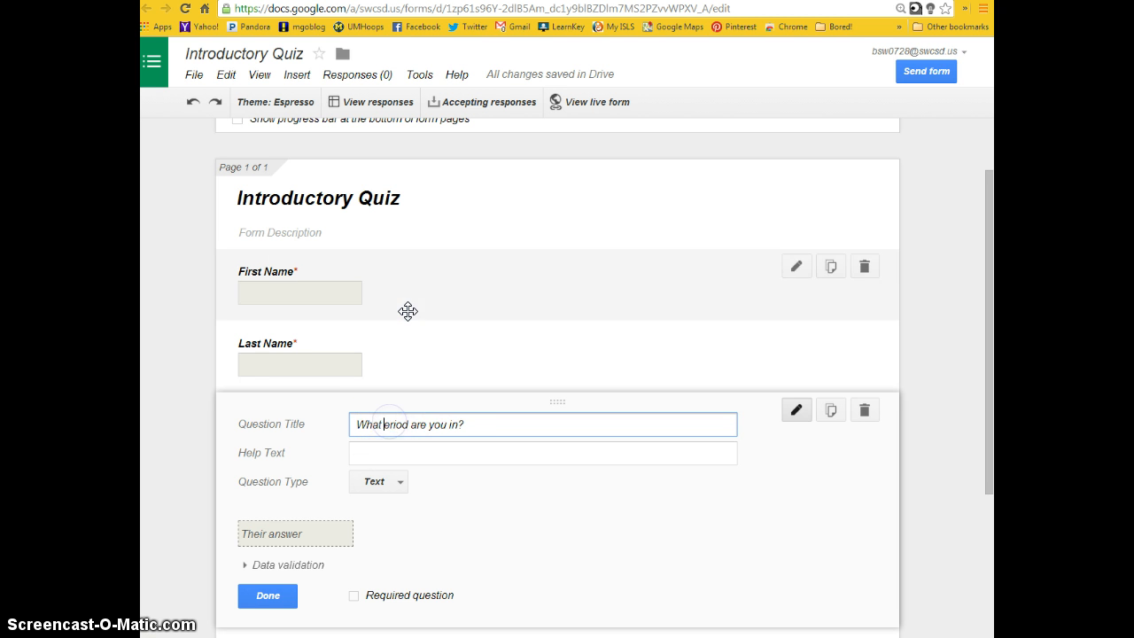
pyautogui.write('p')
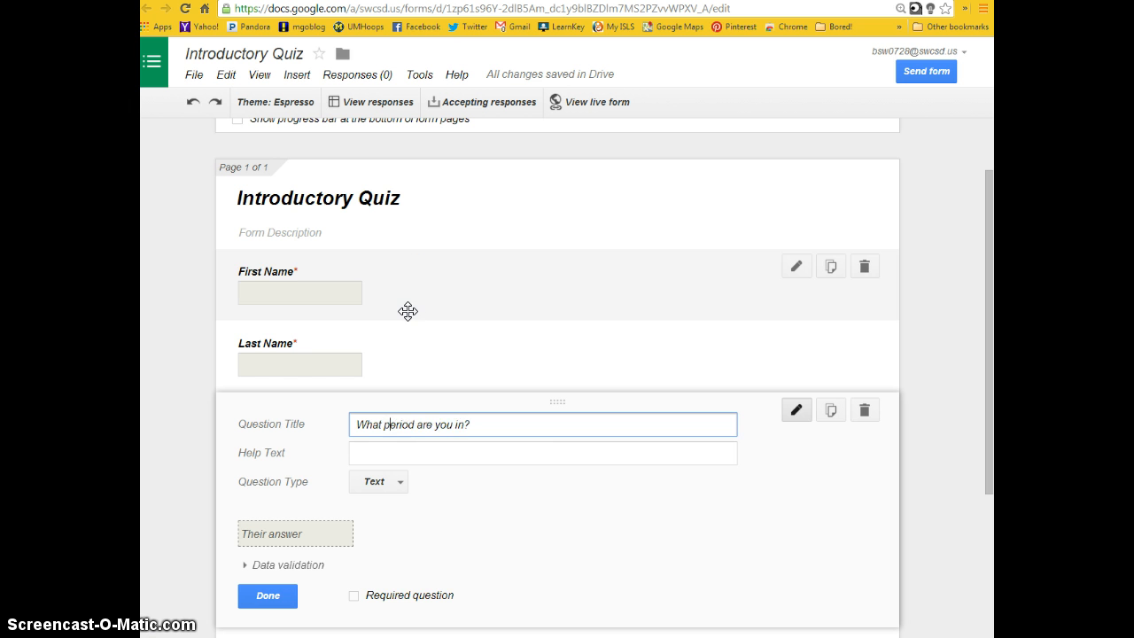
# - Change the period question to Choose from a list, with the options Period 1, Period 3 and Period 7
pyautogui.click(400, 492)
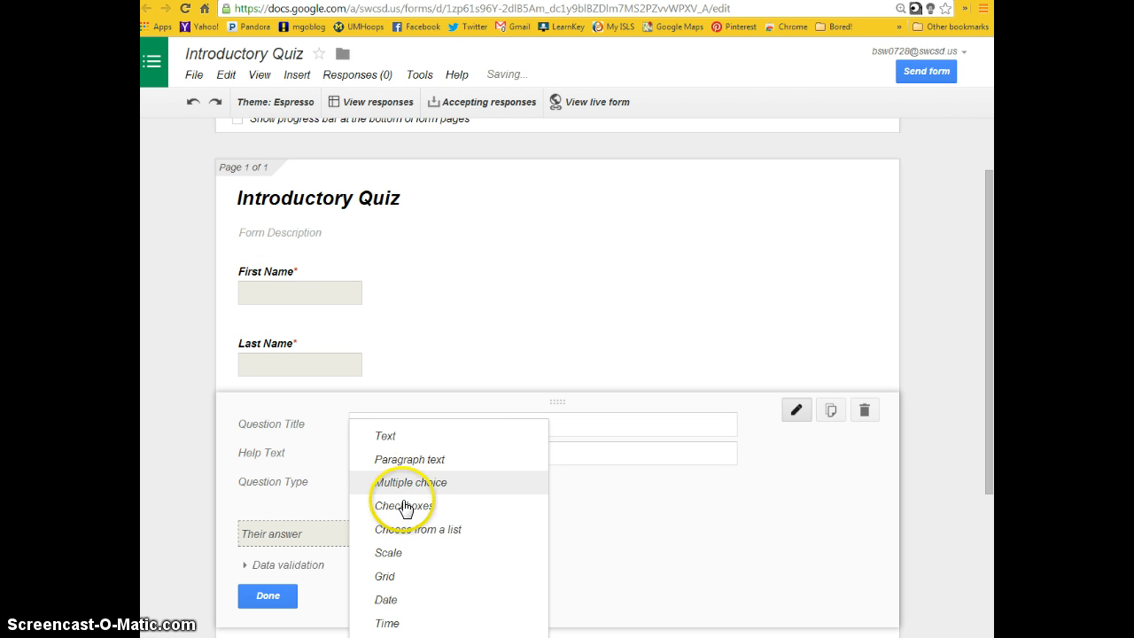
pyautogui.click(400, 532)
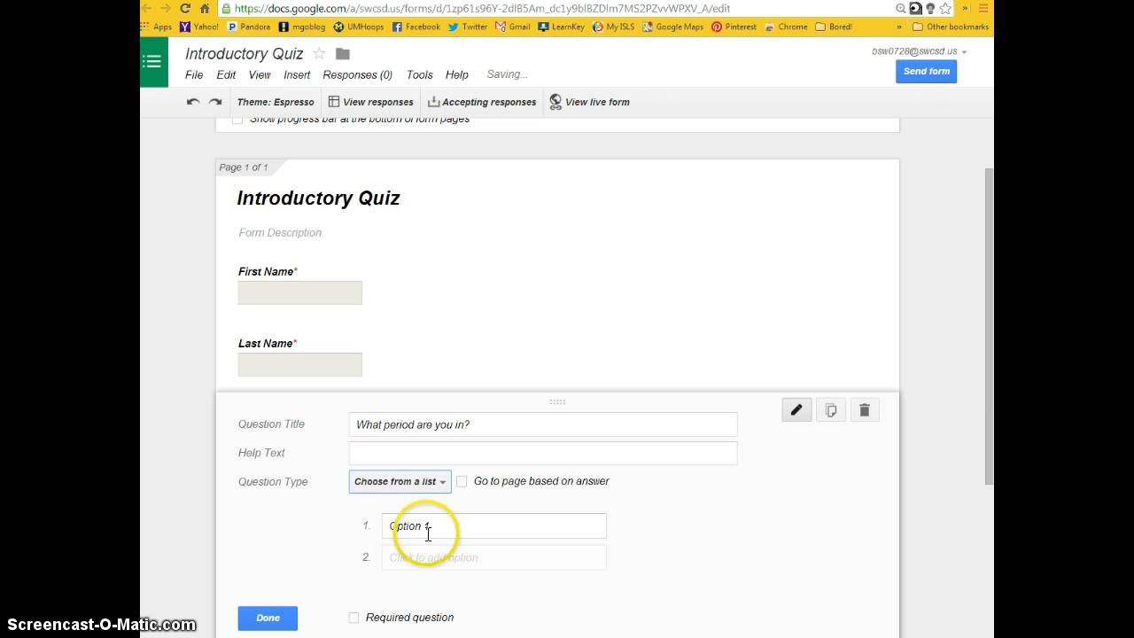
pyautogui.click(431, 526)
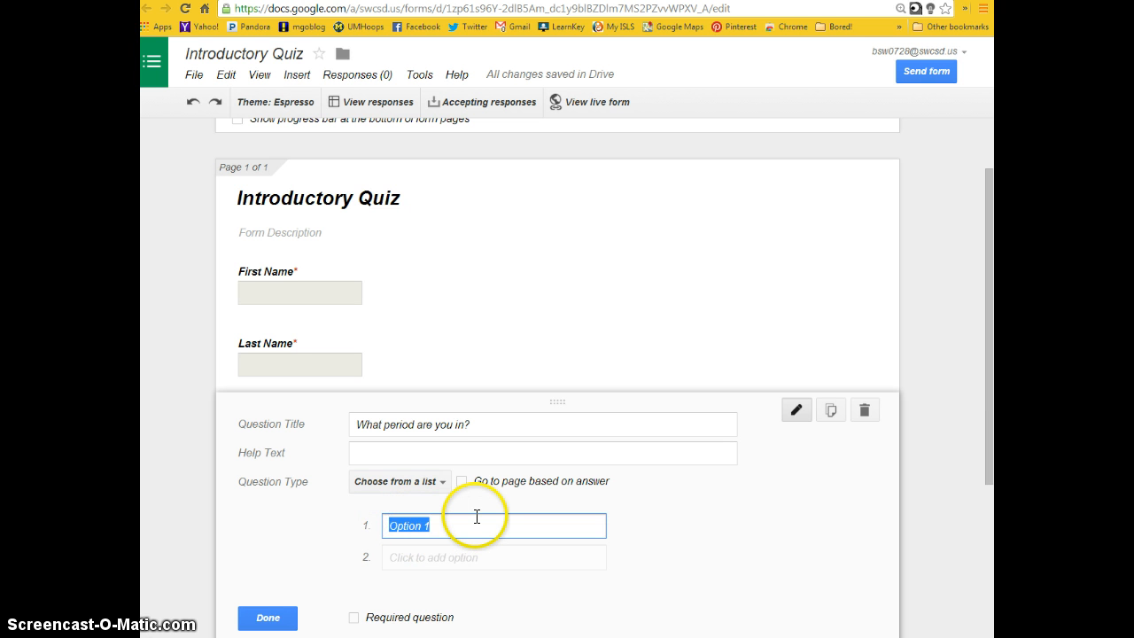
pyautogui.write('Period 1')
pyautogui.press('Return')
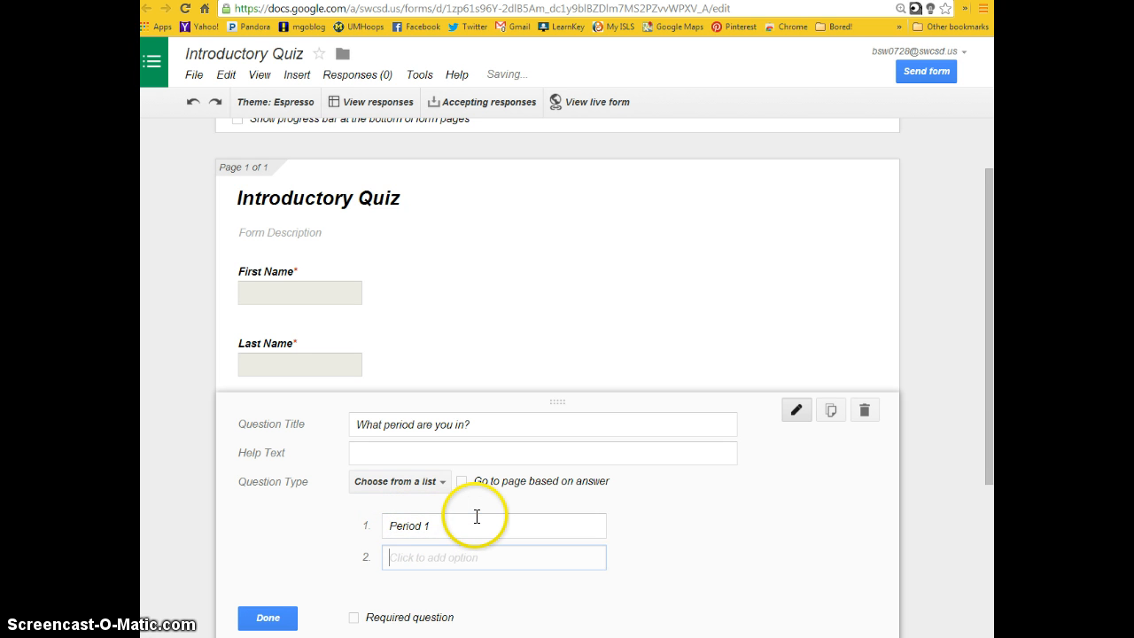
pyautogui.write('Period 3')
pyautogui.press('Tab')
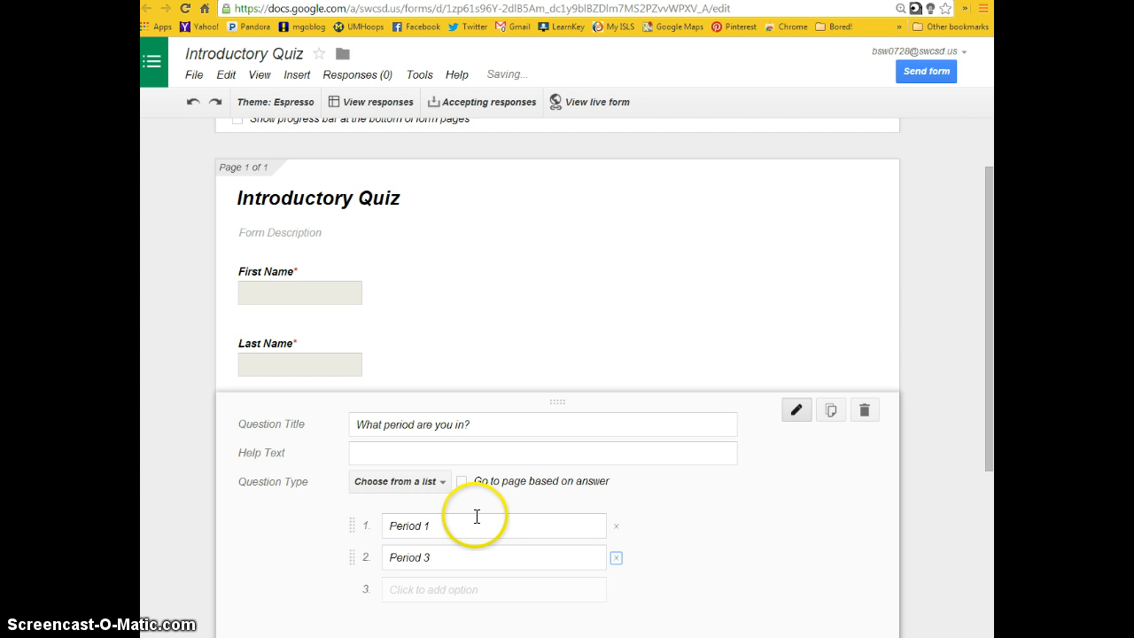
pyautogui.press('Tab')
pyautogui.write('P')
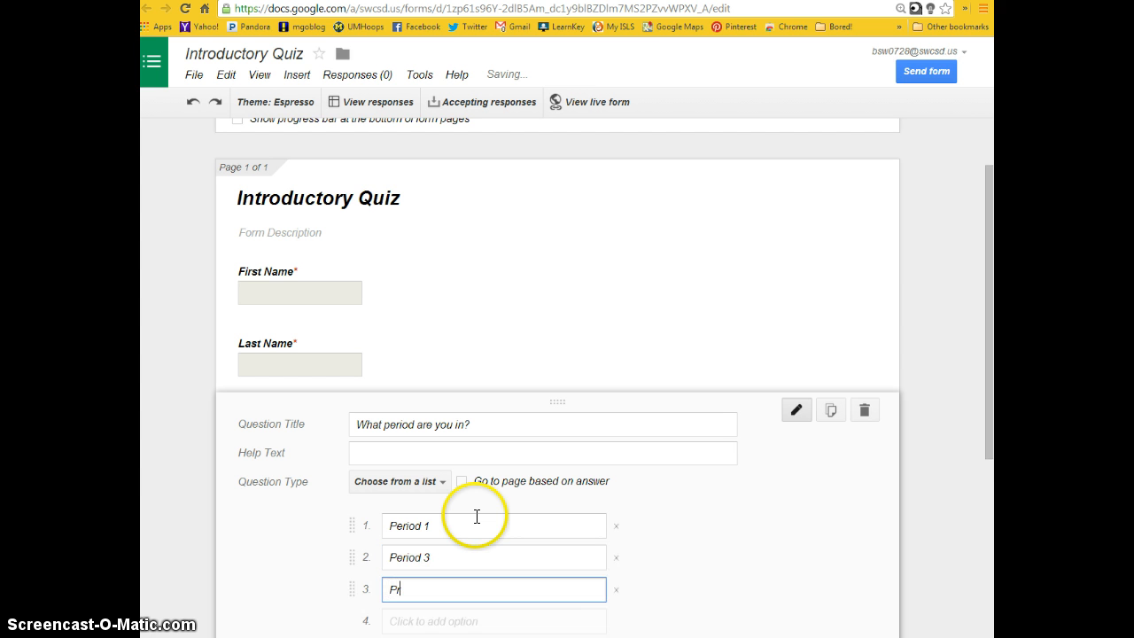
pyautogui.write('eriod 7')
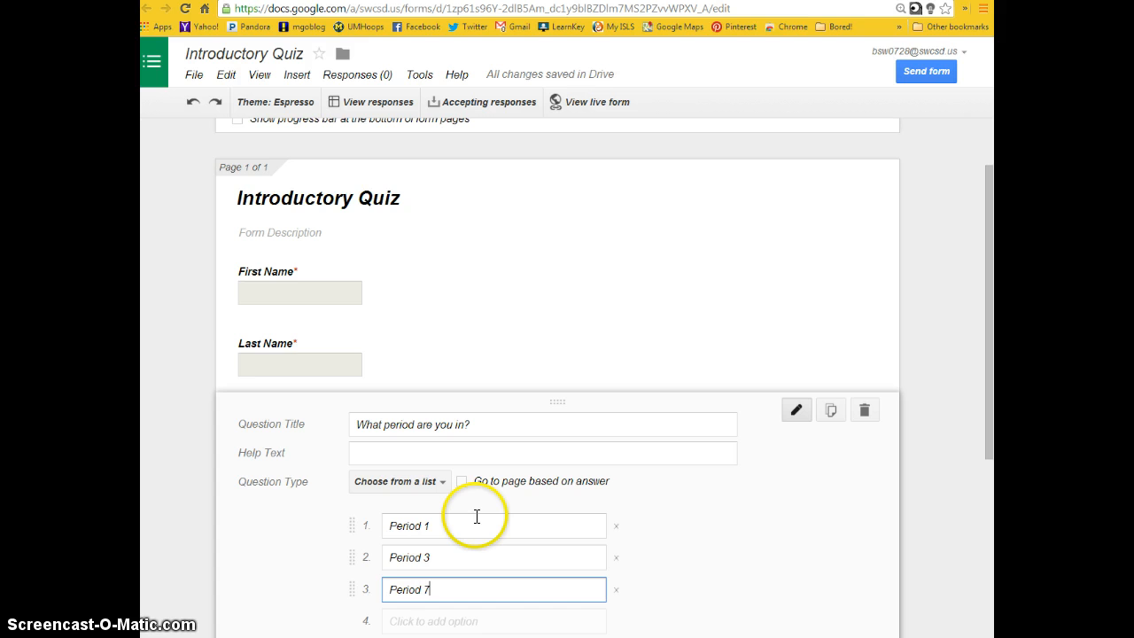
pyautogui.scroll(-2, 549, 510)
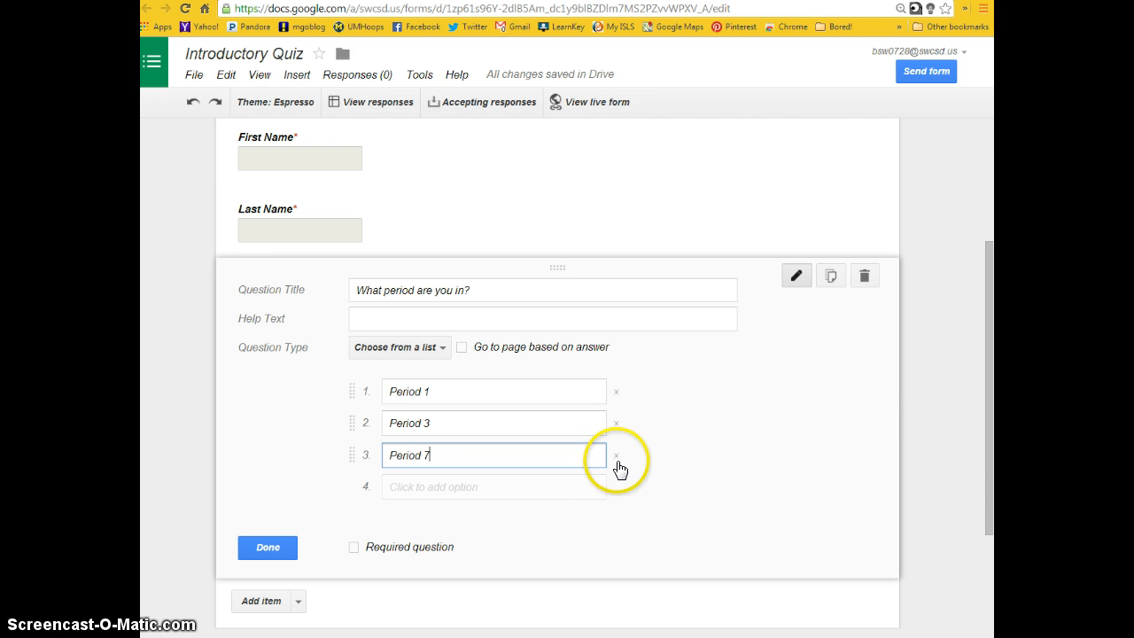
pyautogui.click(519, 487)
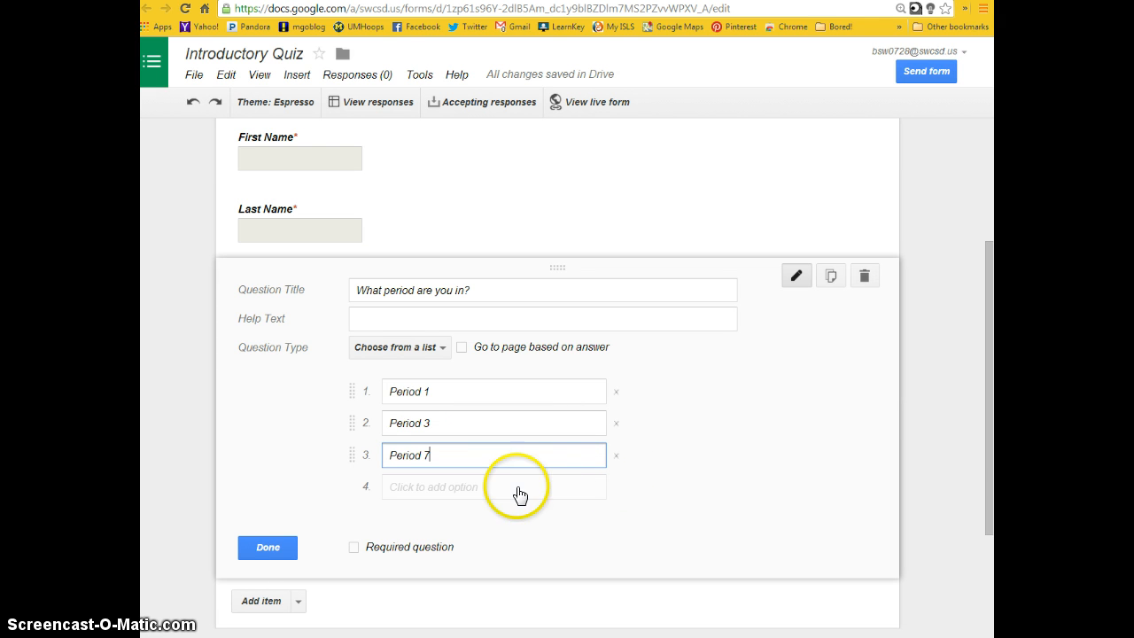
pyautogui.write('Periu')
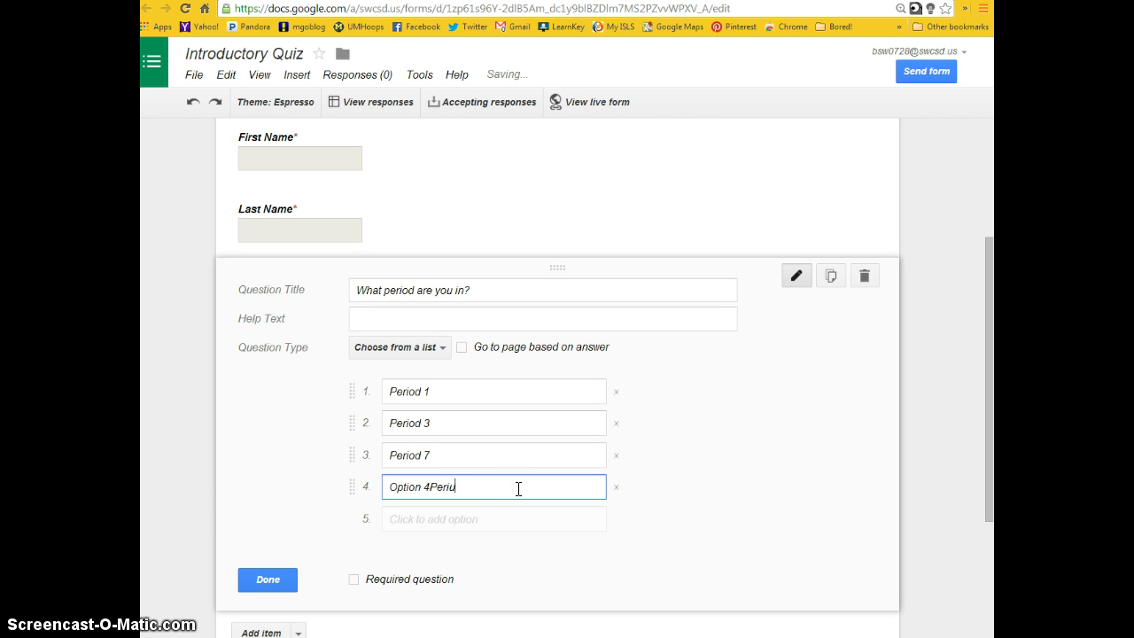
pyautogui.press('BackSpace')
pyautogui.press('BackSpace')
pyautogui.press('BackSpace')
pyautogui.press('BackSpace')
pyautogui.press('BackSpace')
pyautogui.press('BackSpace')
pyautogui.press('BackSpace')
pyautogui.press('BackSpace')
pyautogui.press('BackSpace')
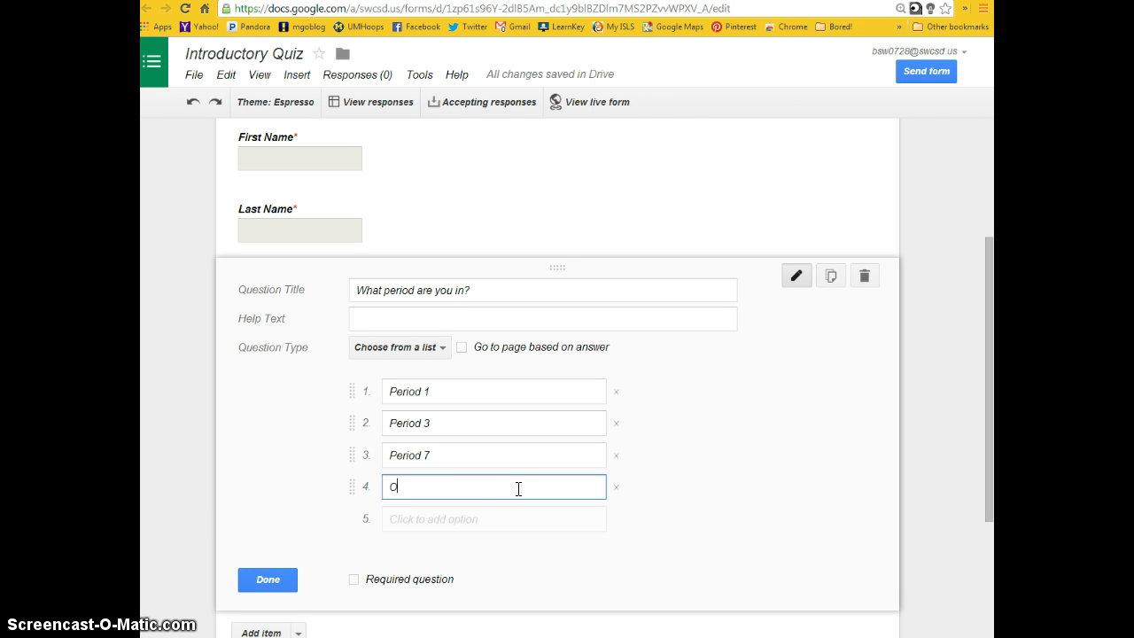
pyautogui.write('Period 9')
pyautogui.click(616, 487)
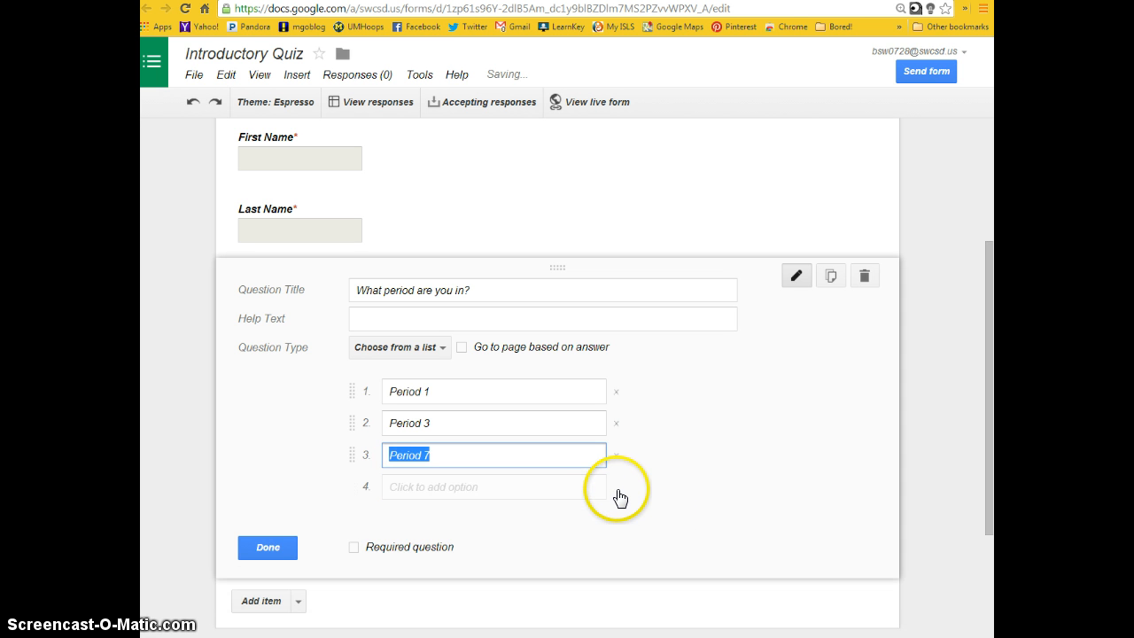
# - Make the "What period are you in?" question required and finish editing it
pyautogui.click(355, 548)
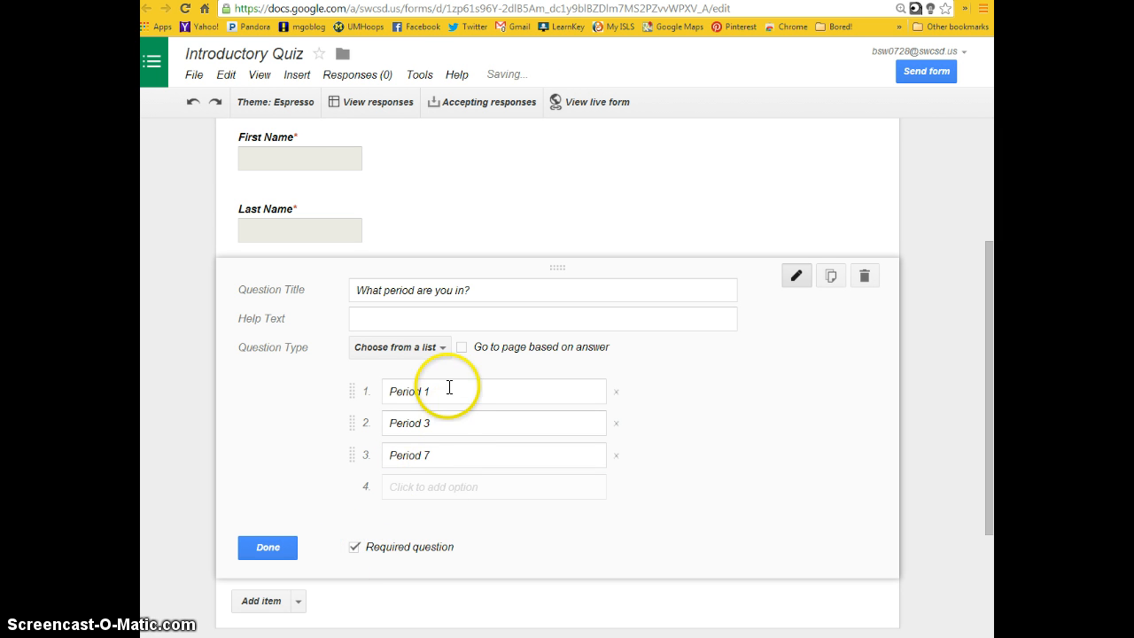
pyautogui.click(282, 547)
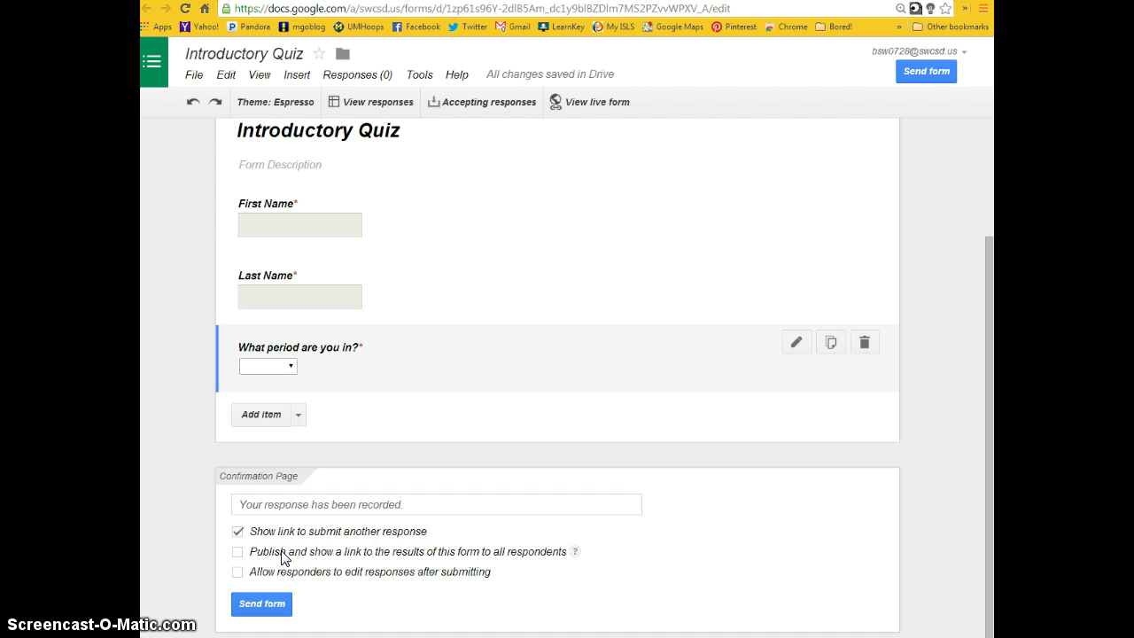
# - Add a text question titled "E-mail" below the period question
pyautogui.click(299, 414)
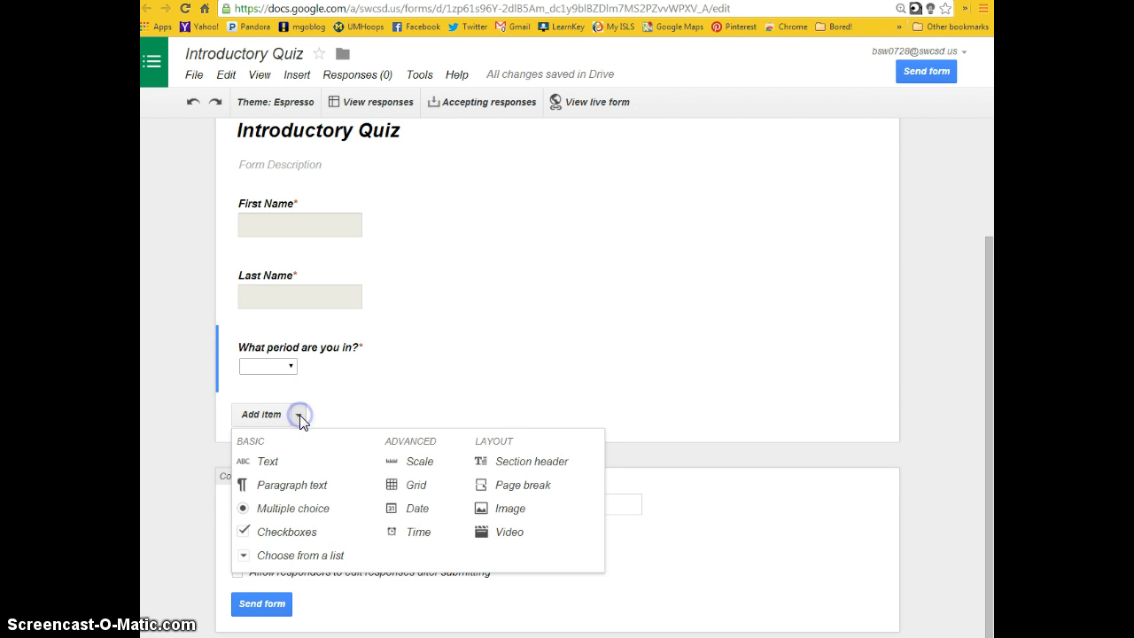
pyautogui.click(267, 462)
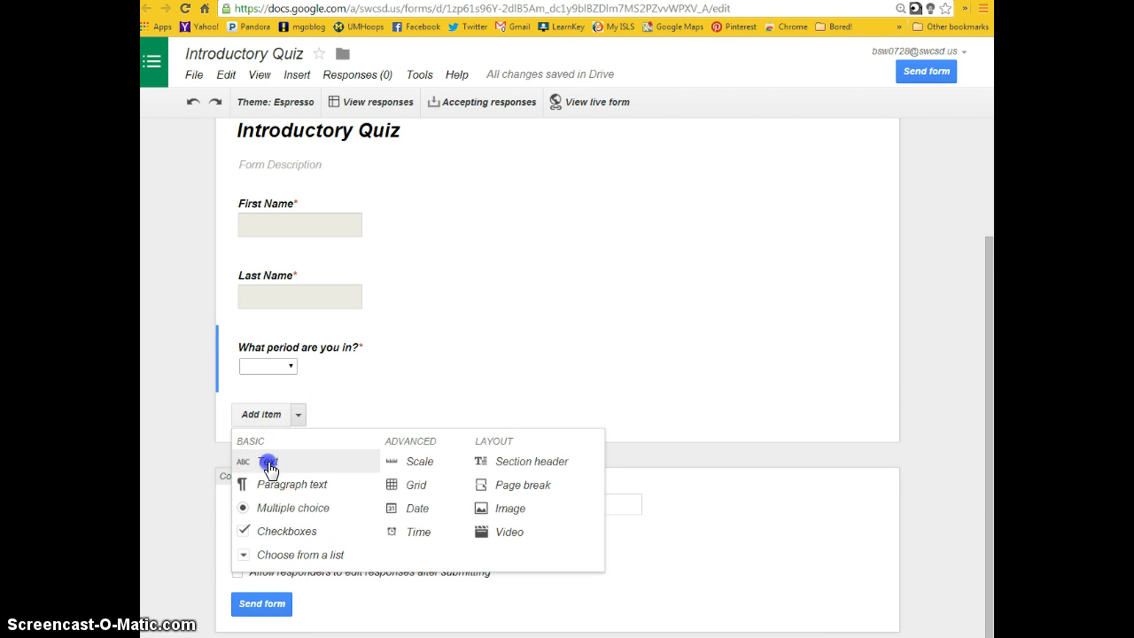
pyautogui.write('E-mail')
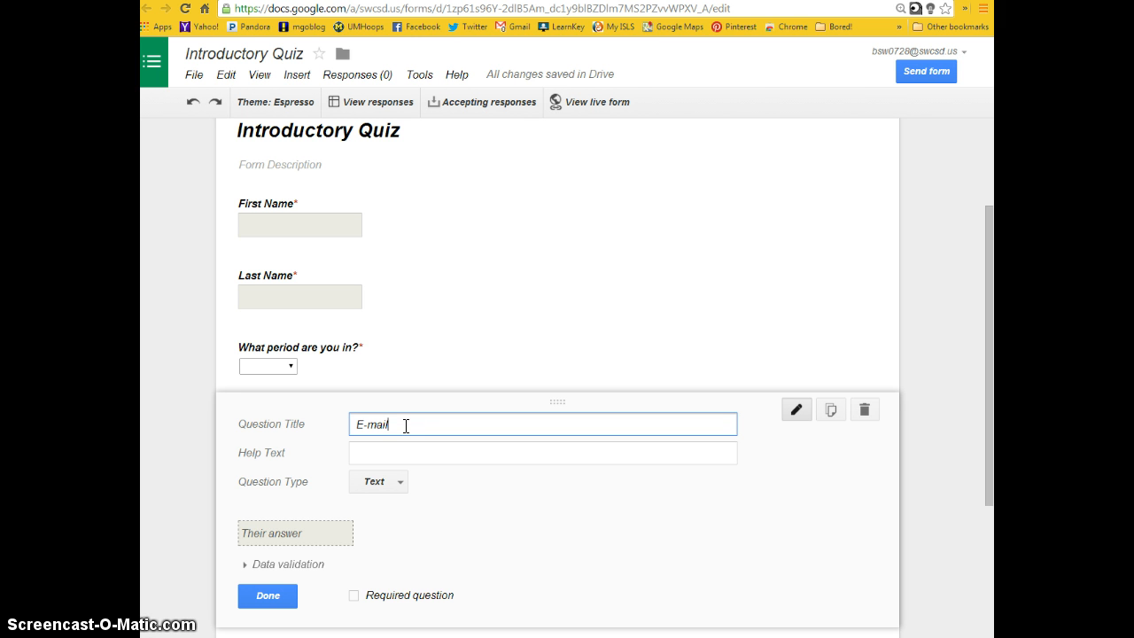
pyautogui.press('Tab')
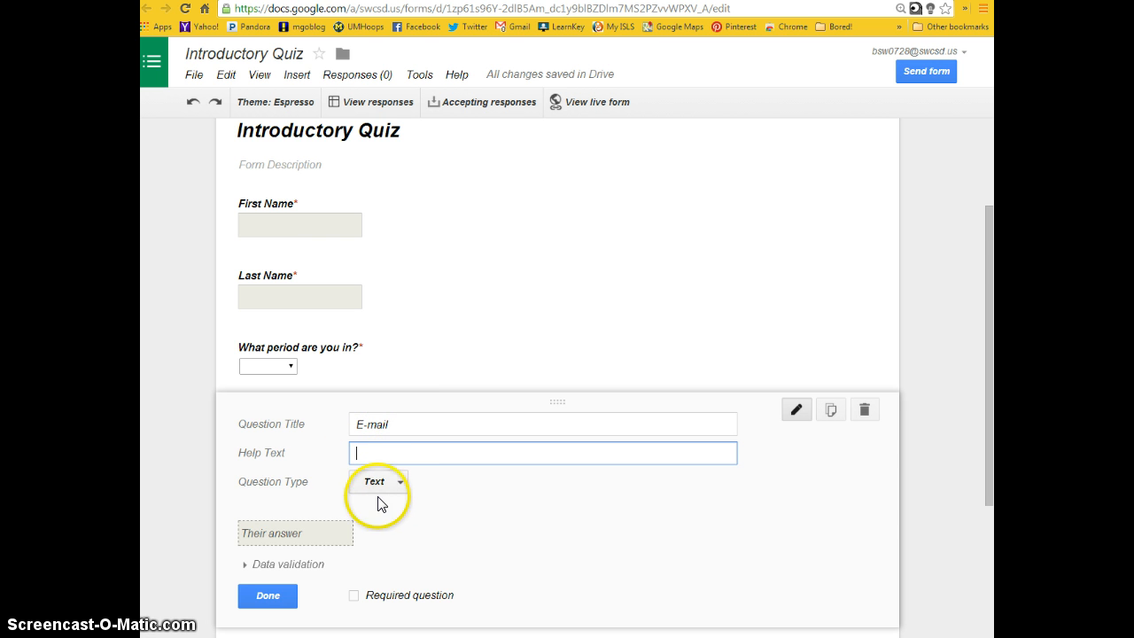
# - Turn on data validation for the E-mail question, requiring the answer to be text in Email address format
pyautogui.scroll(-2, 380, 492)
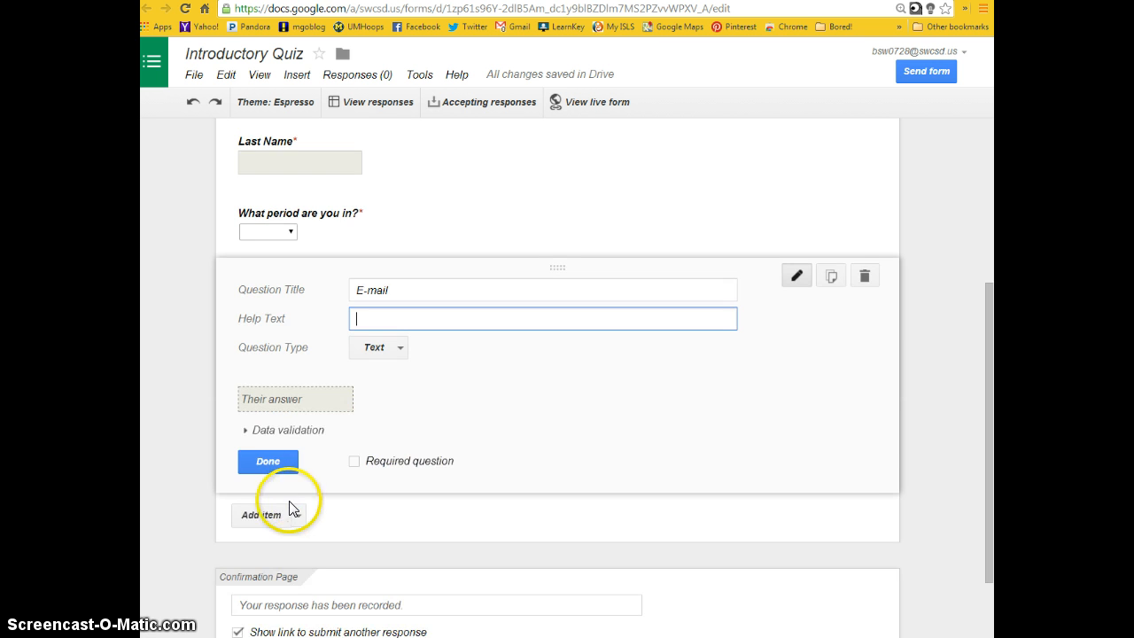
pyautogui.click(244, 432)
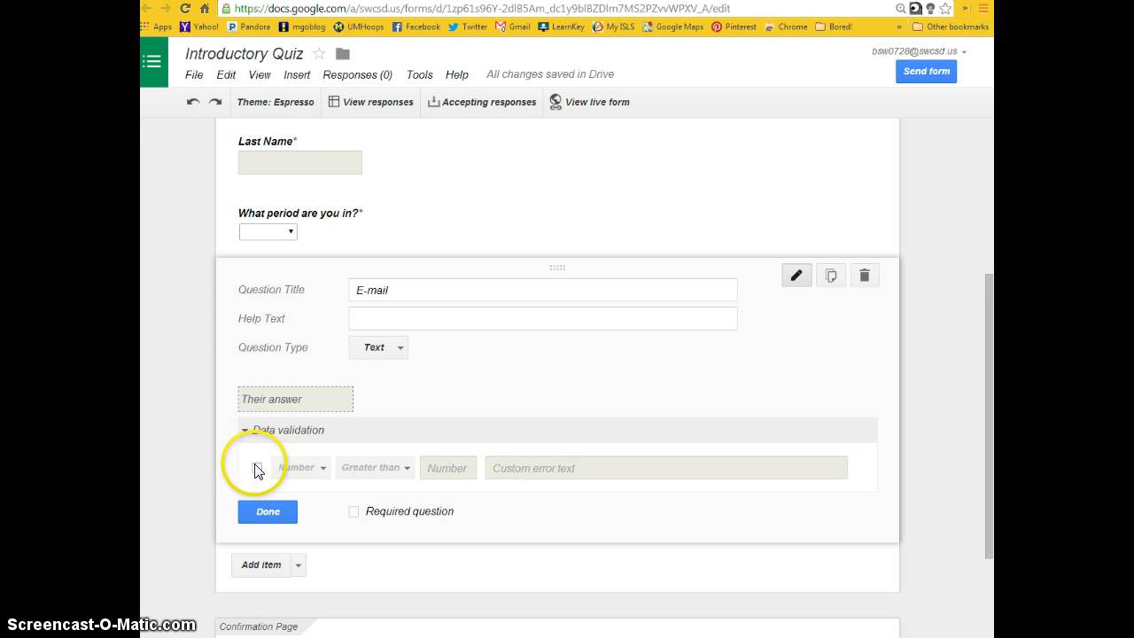
pyautogui.click(258, 470)
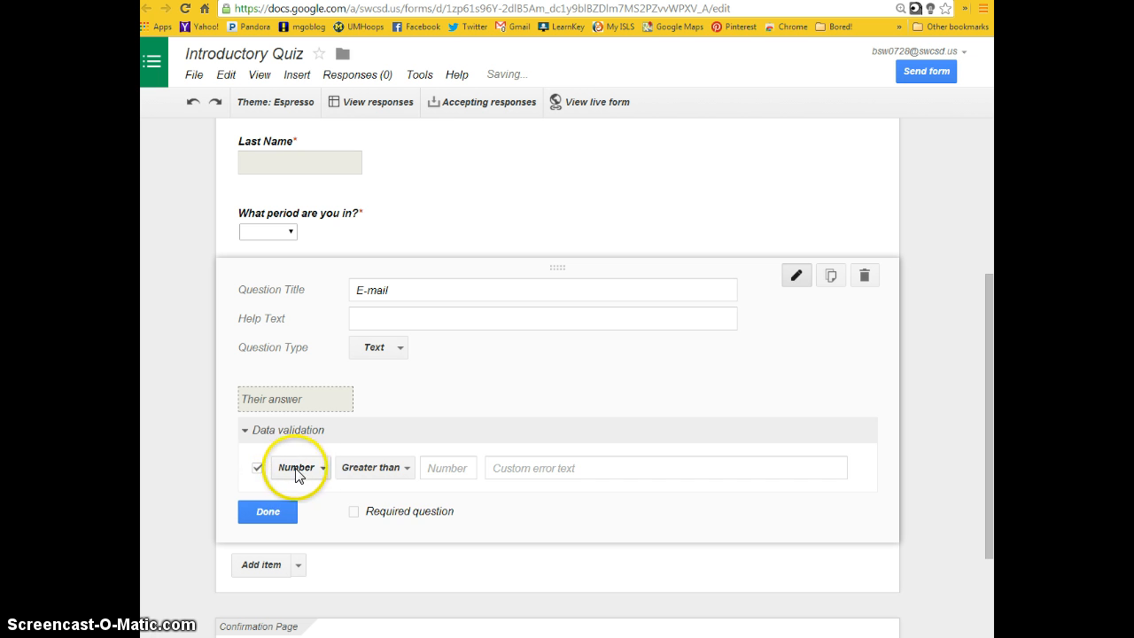
pyautogui.click(318, 470)
pyautogui.click(310, 492)
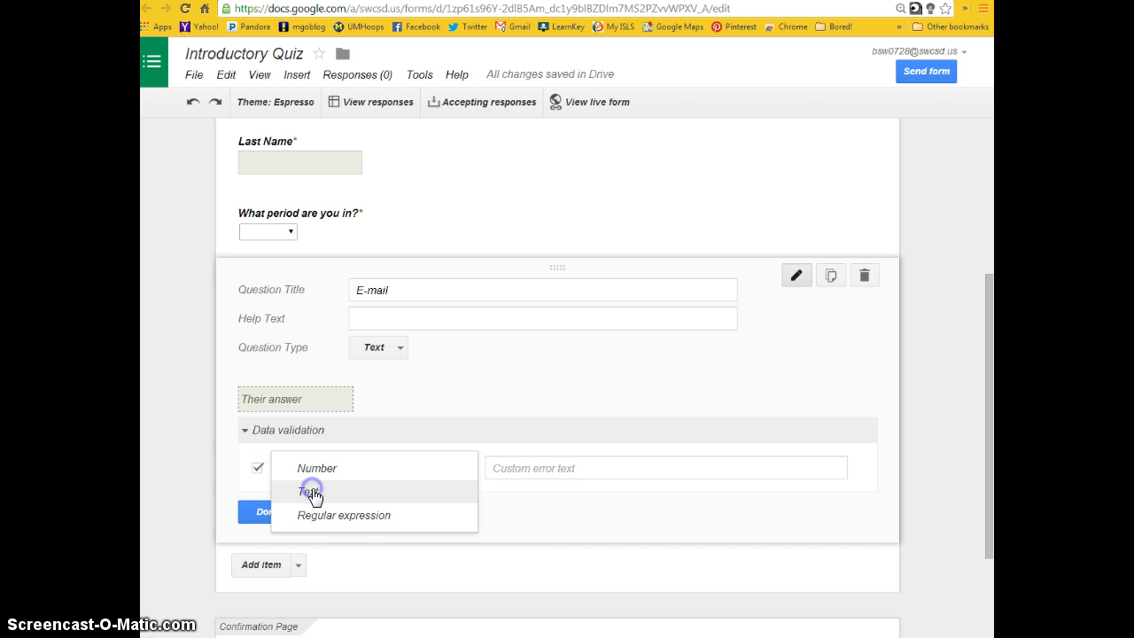
pyautogui.click(381, 468)
pyautogui.click(376, 515)
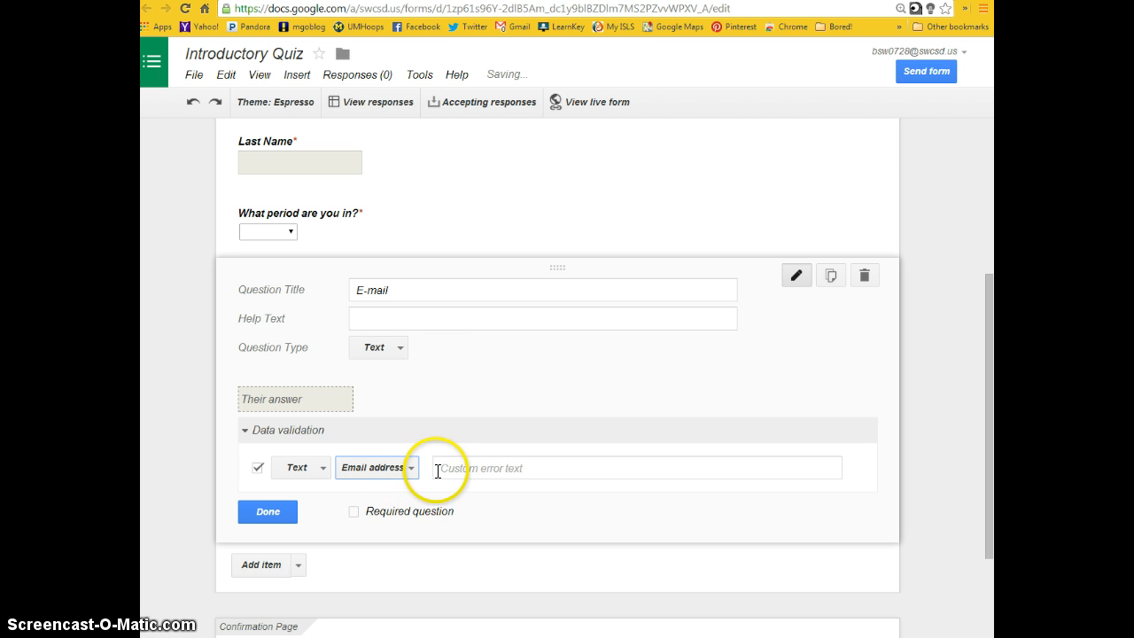
# - Set the E-mail validation's custom error text to "Ex:" followed by a sample school e-mail address, and finish editing the question
pyautogui.click(435, 470)
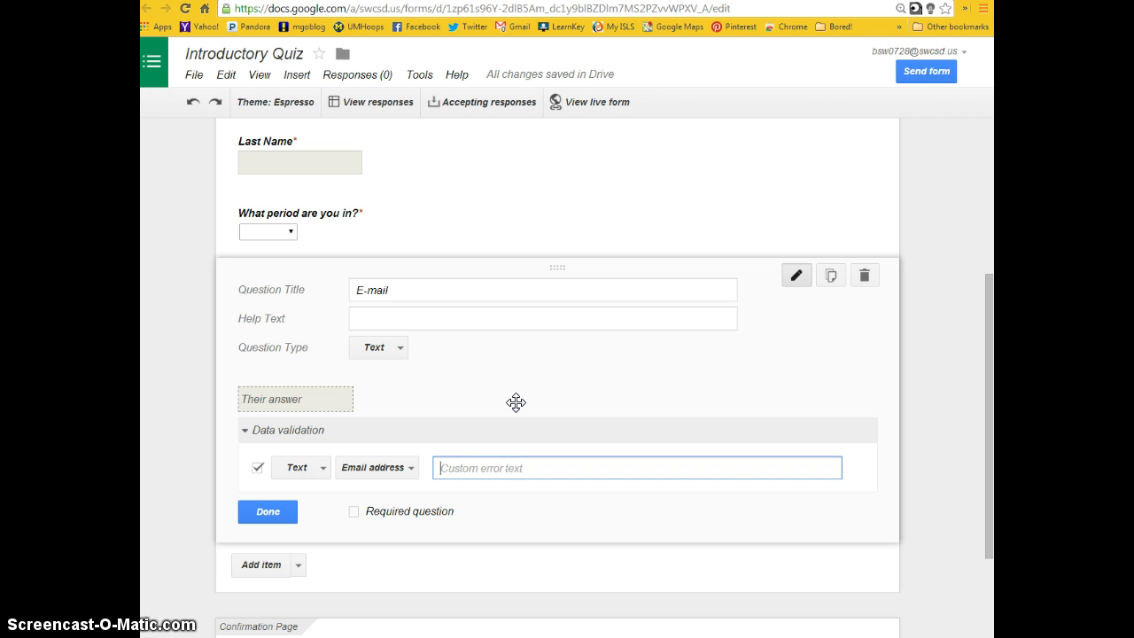
pyautogui.write('Format not valid')
pyautogui.hotkey('ctrl', 'a')
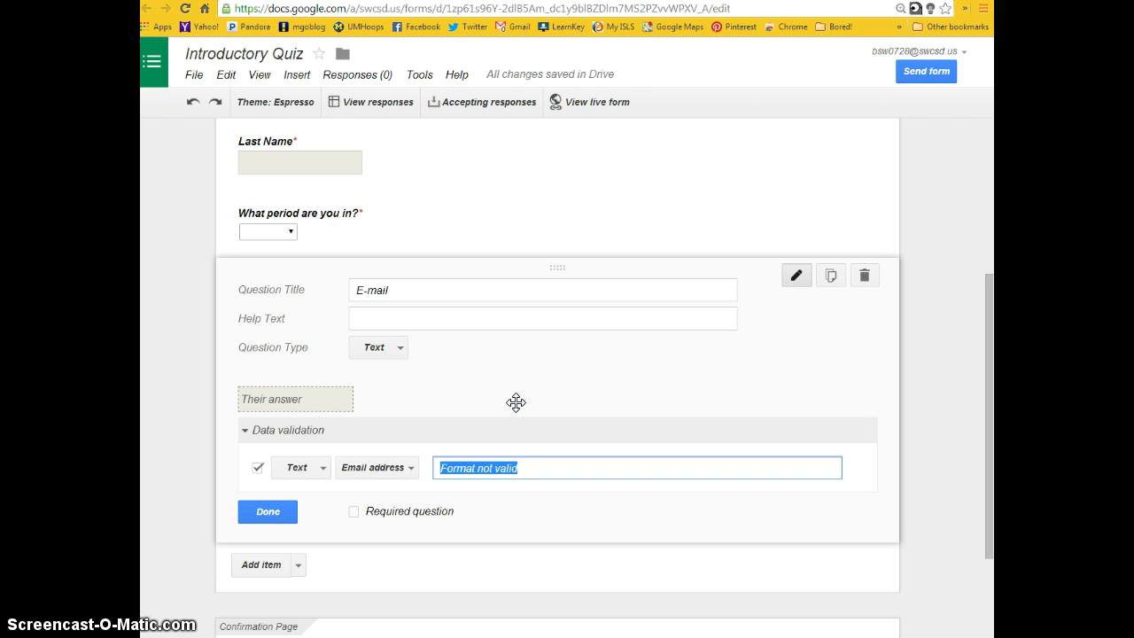
pyautogui.write('Ex: ')
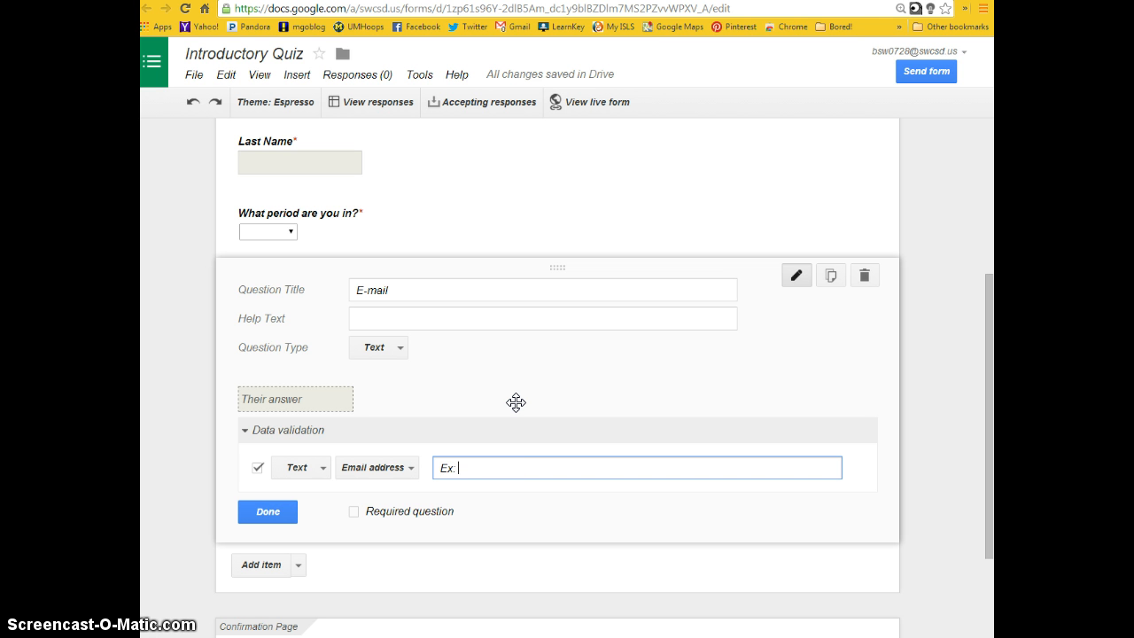
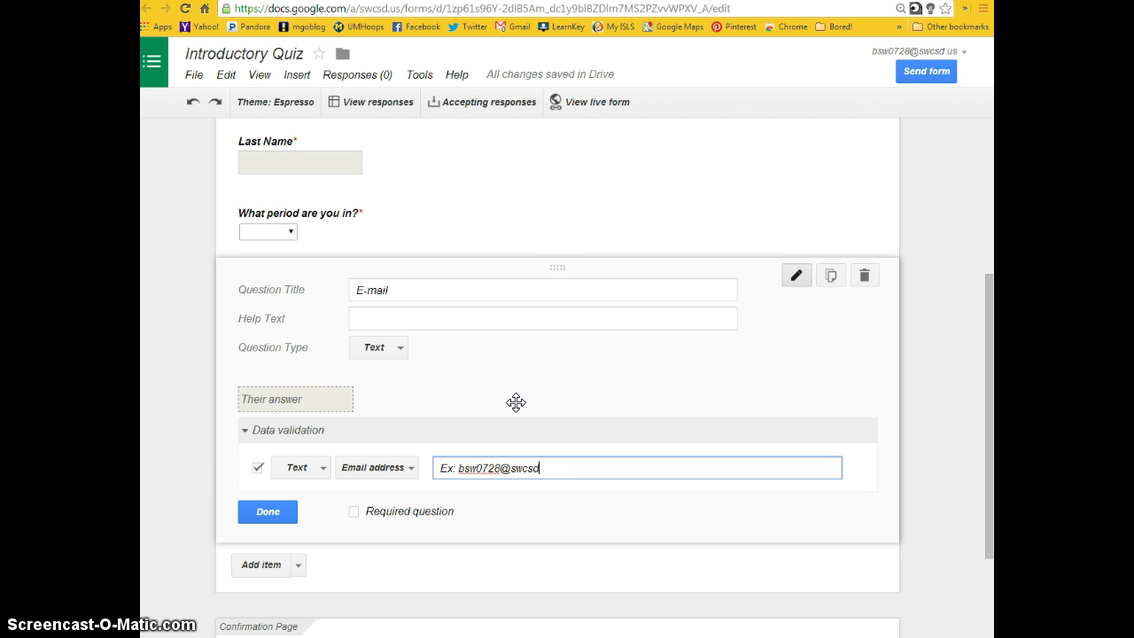
pyautogui.click(277, 512)
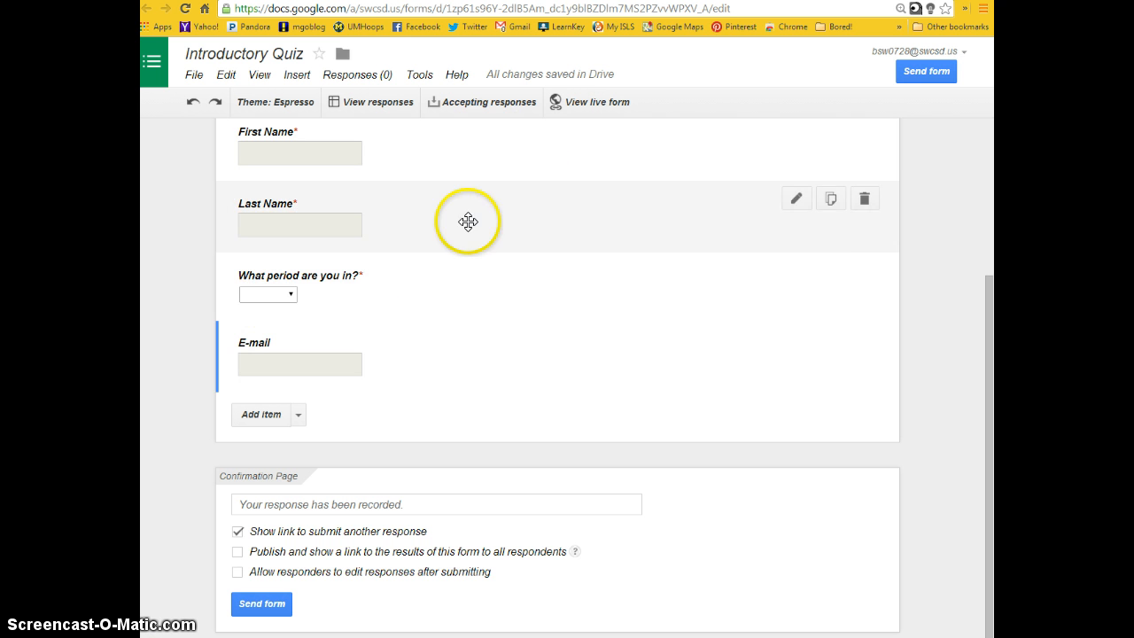
# - View the live form to check the questions as respondents see them, and return to the form editor
pyautogui.click(595, 101)
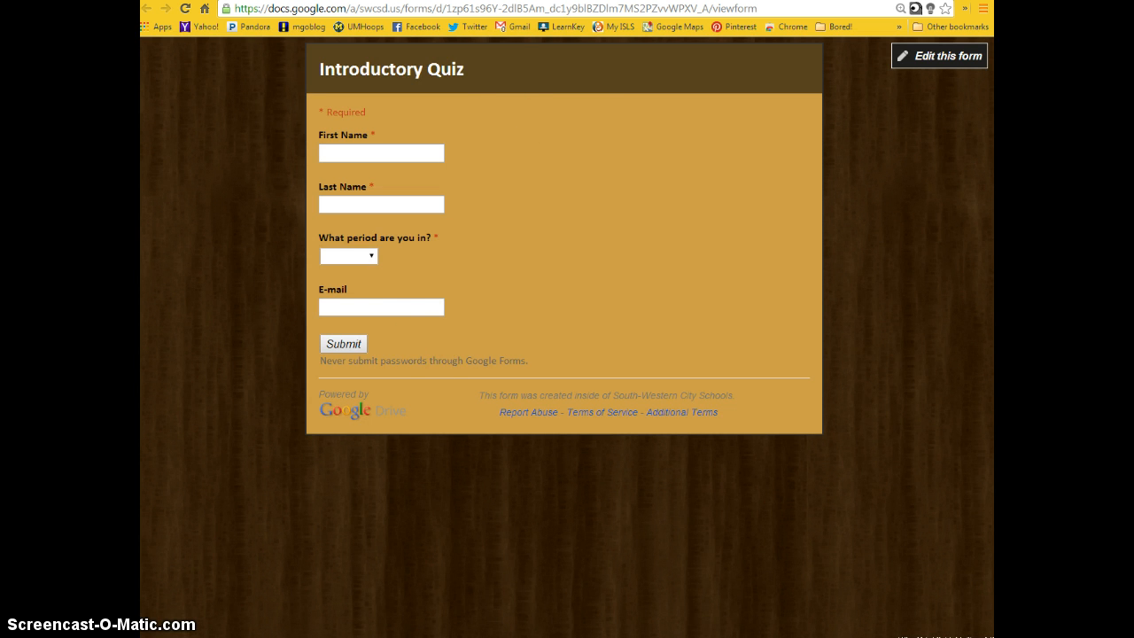
pyautogui.click(387, 1)
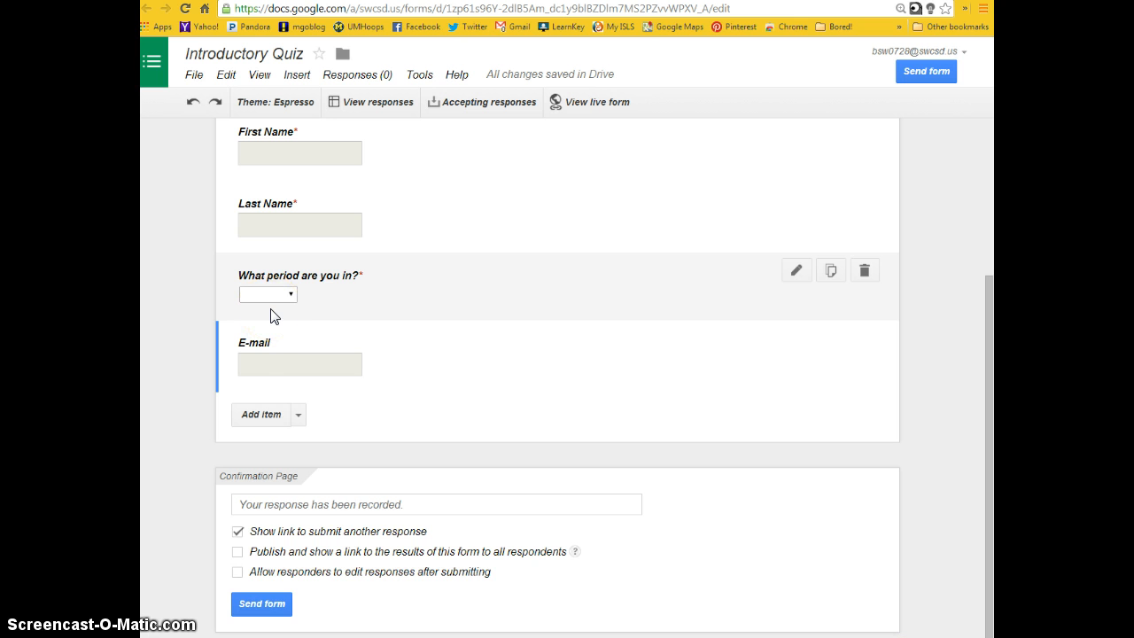
# - Add a multiple choice question titled "#1" below the E-mail question
pyautogui.click(299, 415)
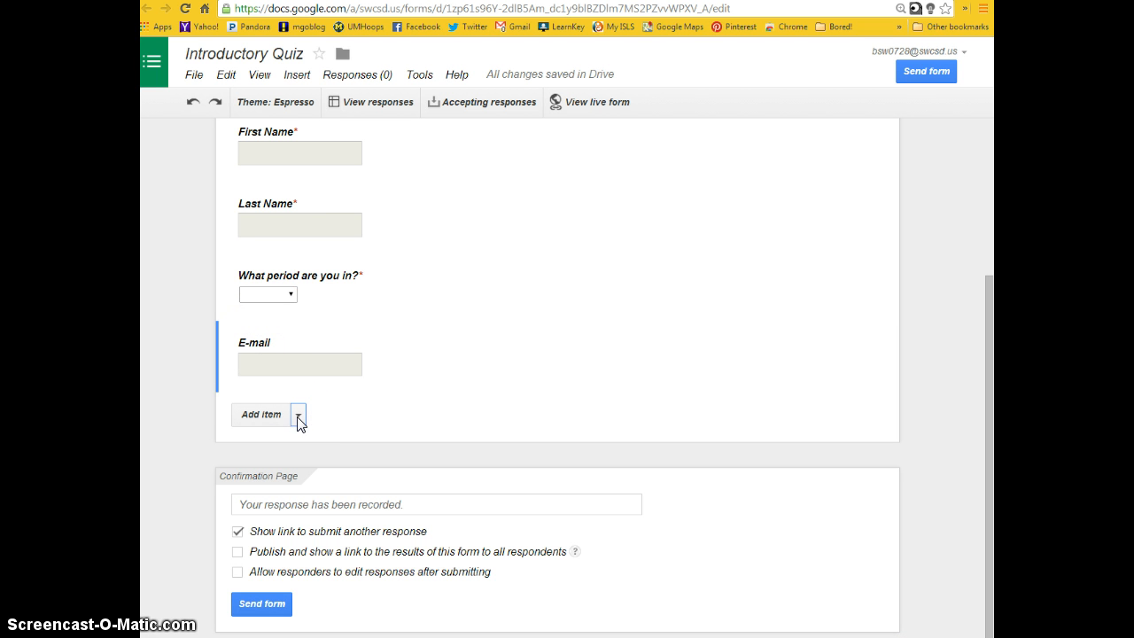
pyautogui.click(299, 416)
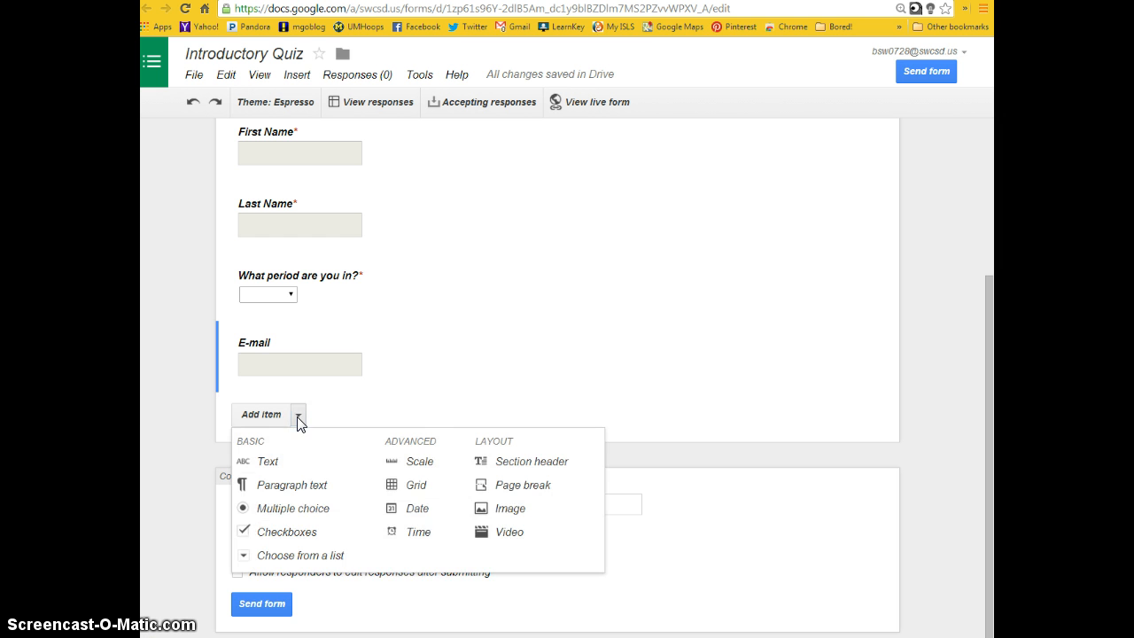
pyautogui.click(302, 510)
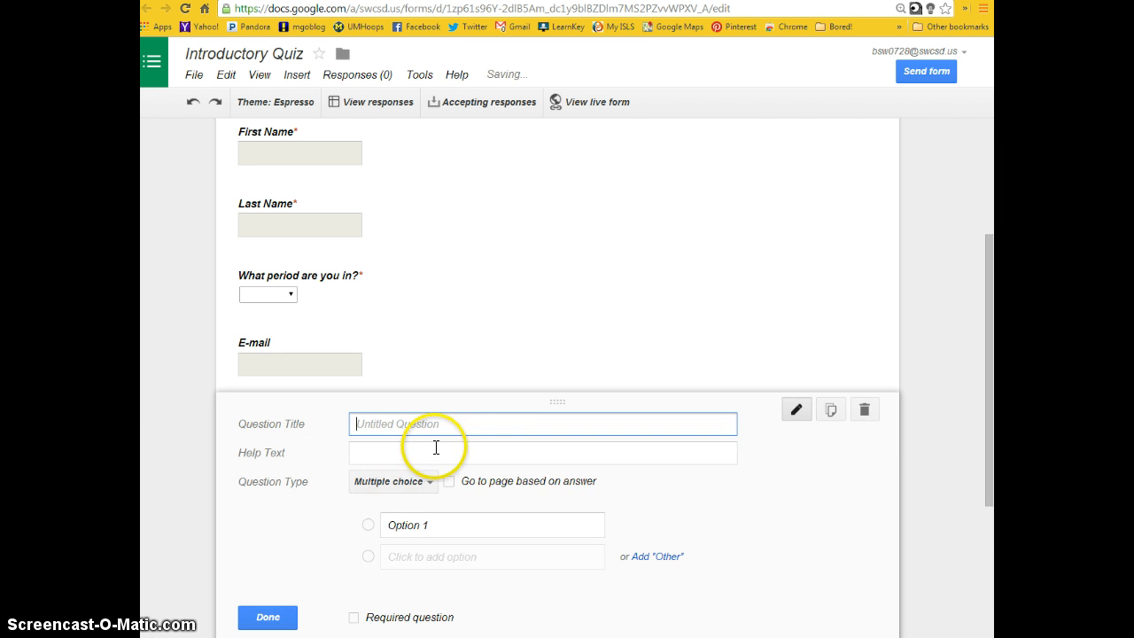
pyautogui.scroll(-1, 487, 417)
pyautogui.scroll(-2, 486, 416)
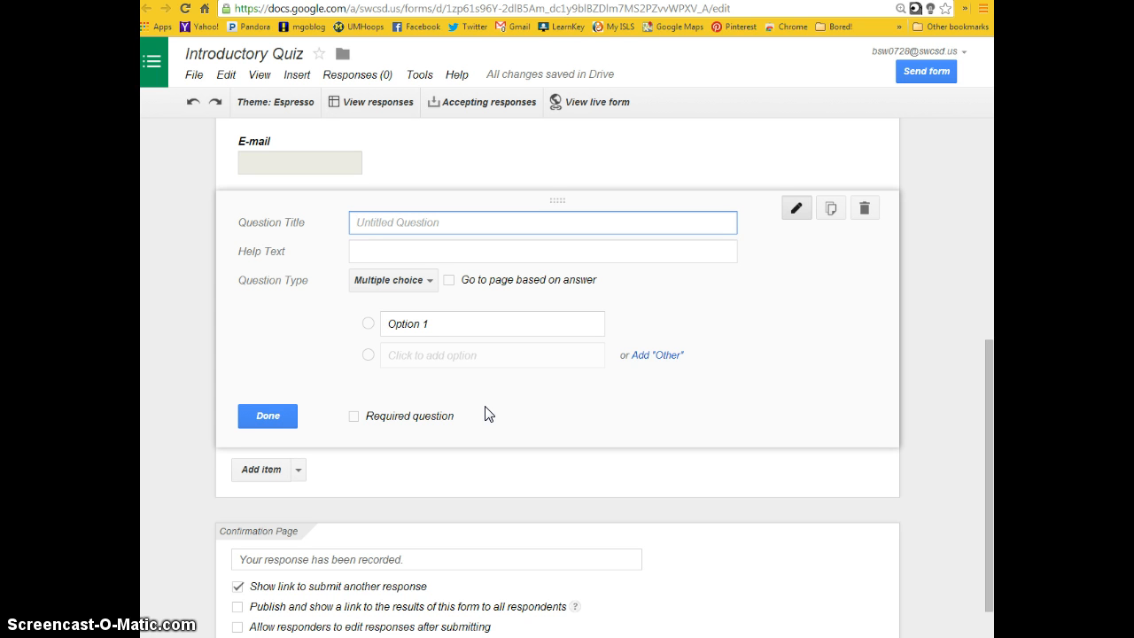
pyautogui.write('#1')
pyautogui.press('Tab')
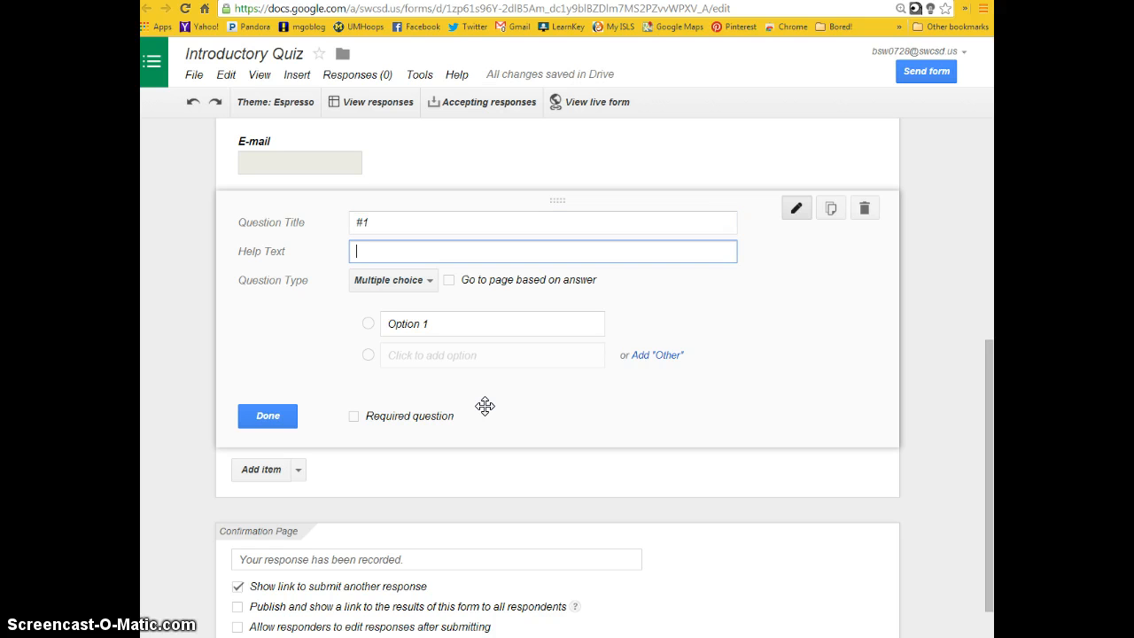
# - Enter "What is your favorite sports team?" as the help text of question #1
pyautogui.write('What is your fav')
pyautogui.press('BackSpace')
pyautogui.write('avorite sports team?')
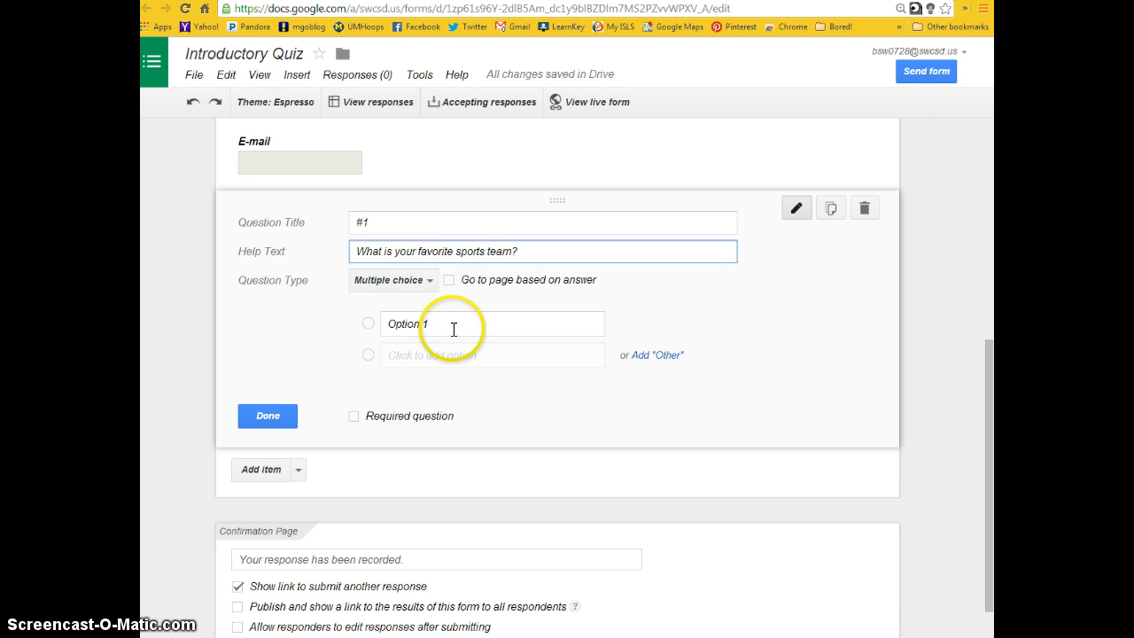
# - Give question #1 the answer options Ohio State, Michigan, Xavier and Dayton, and finish it as a required question
pyautogui.moveTo(452, 327); pyautogui.dragTo(377, 325)
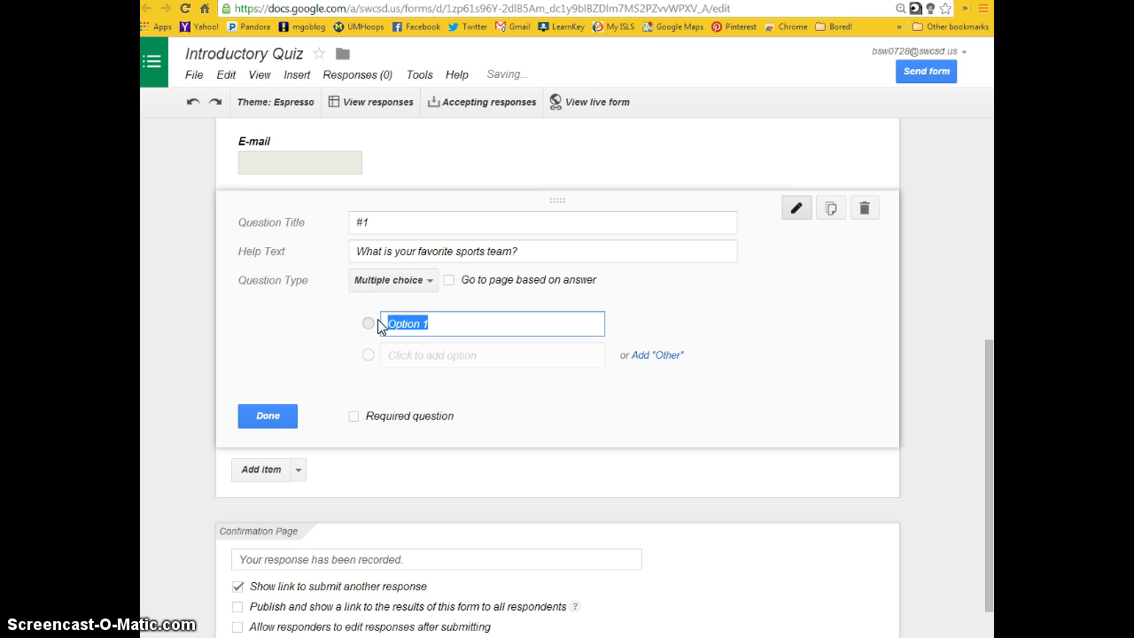
pyautogui.write('O')
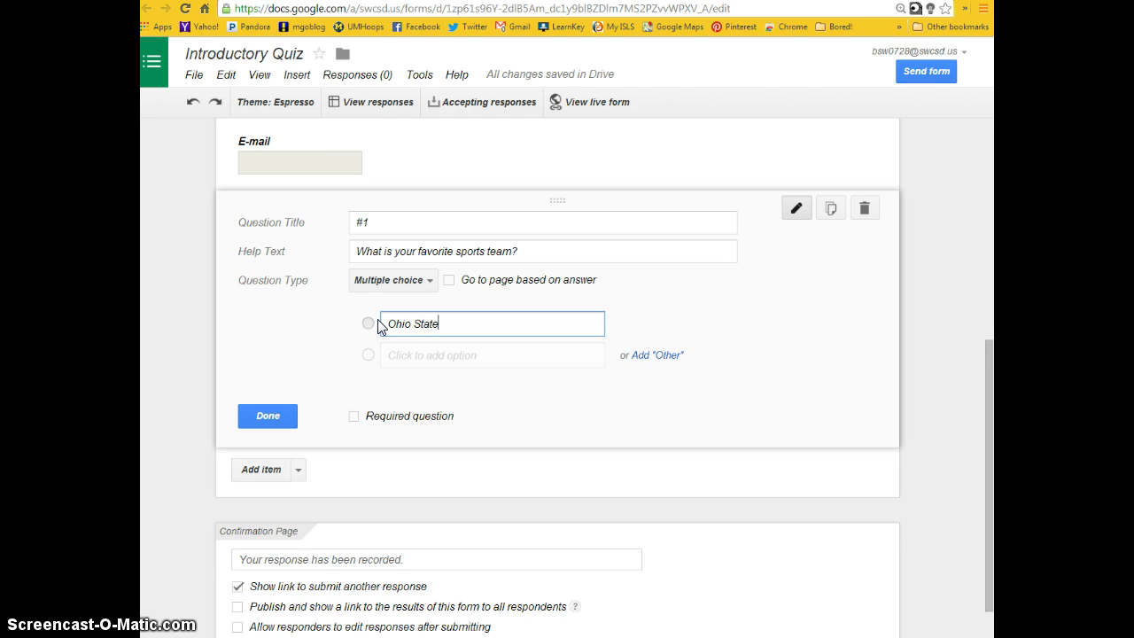
pyautogui.press('Return')
pyautogui.write('Mi')
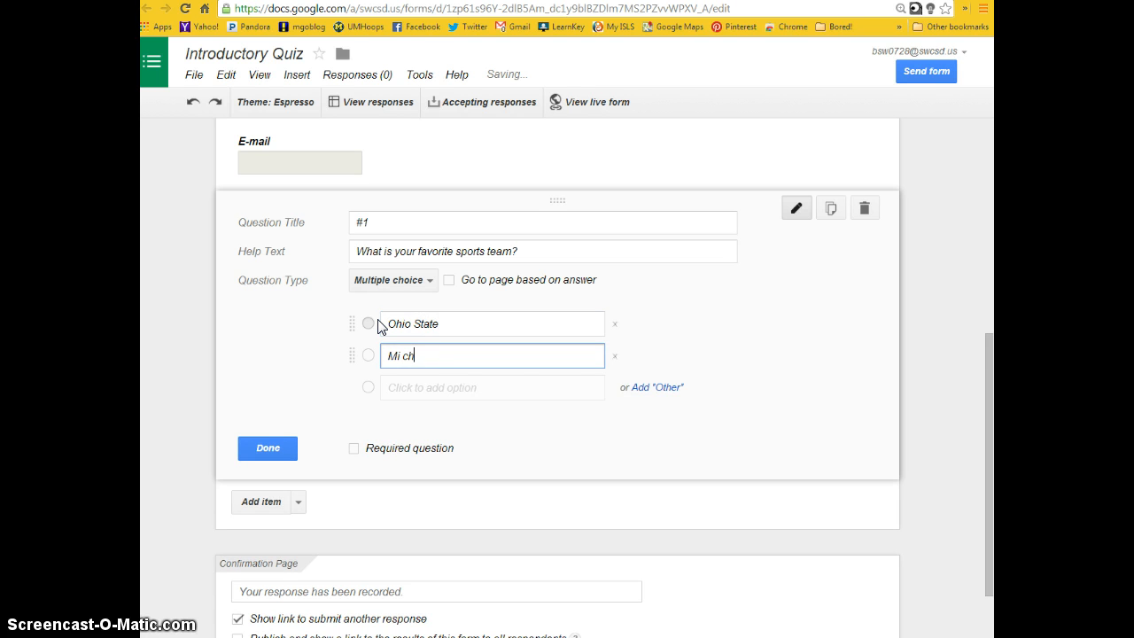
pyautogui.write('chigan')
pyautogui.press('Return')
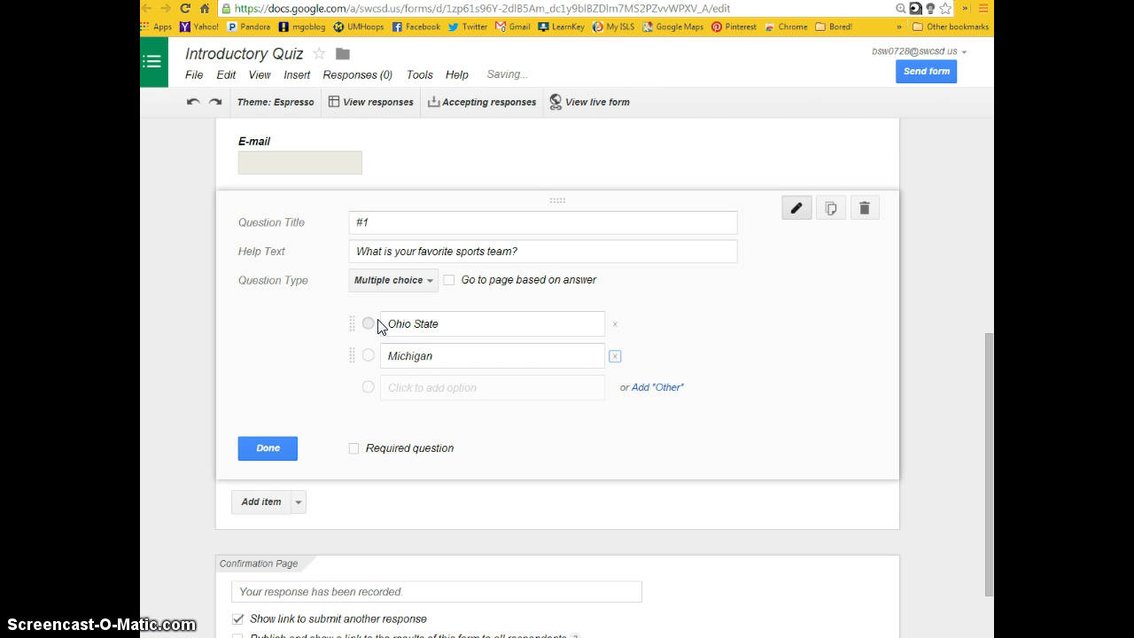
pyautogui.write('Xavier')
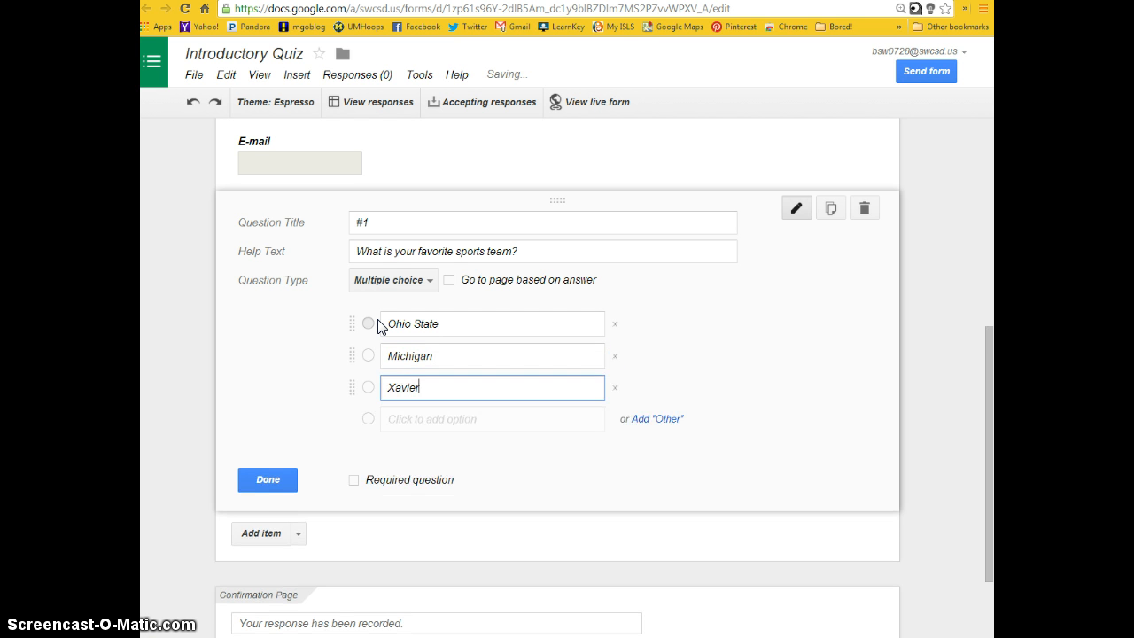
pyautogui.press('Return')
pyautogui.write('Dayton')
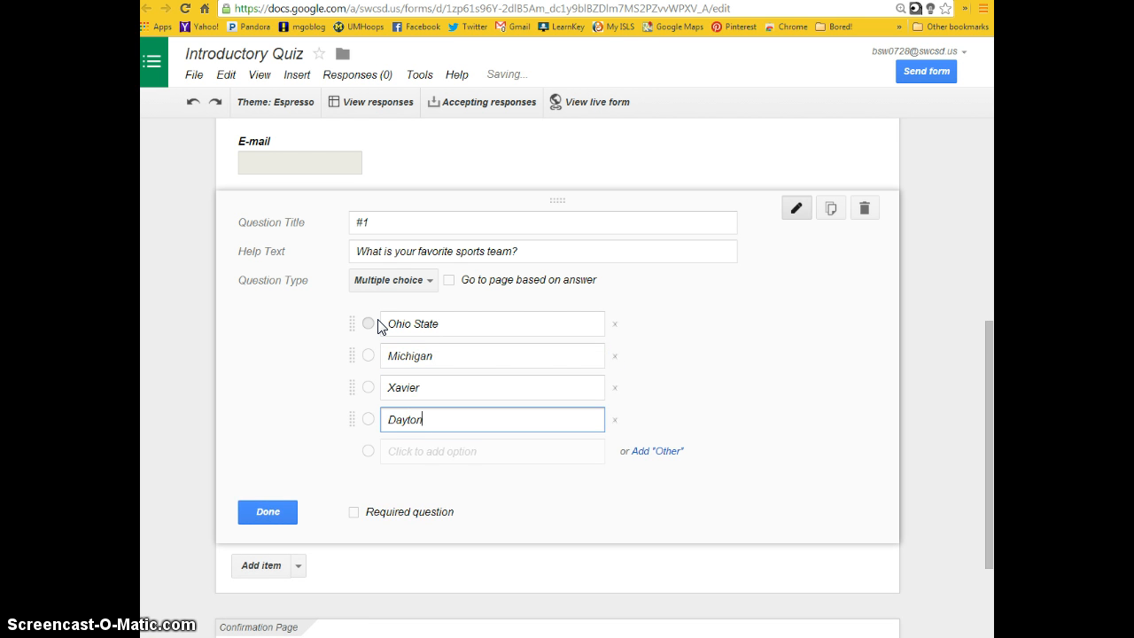
pyautogui.click(355, 513)
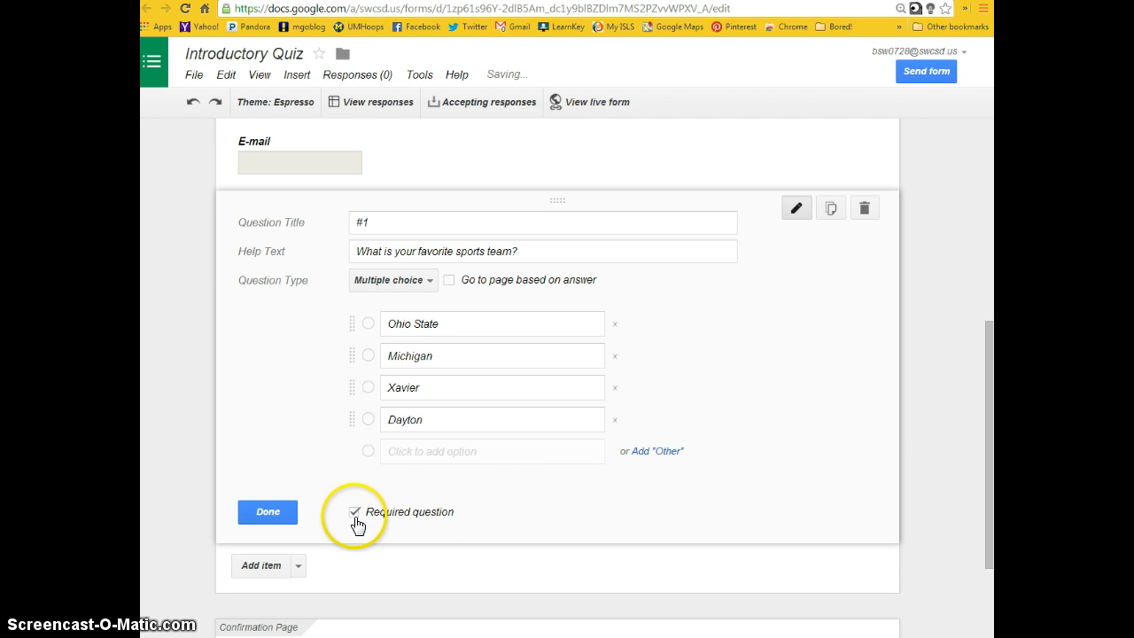
pyautogui.click(271, 512)
# - Add another multiple choice question below #1, titled "What is your favorite type of music?"
pyautogui.click(299, 416)
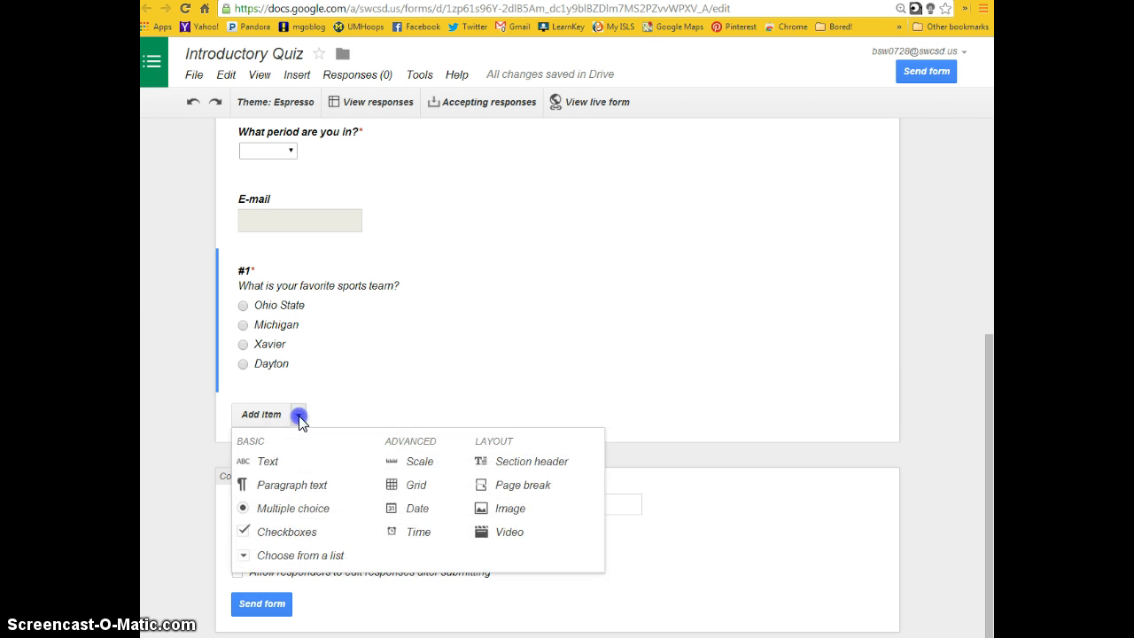
pyautogui.click(274, 510)
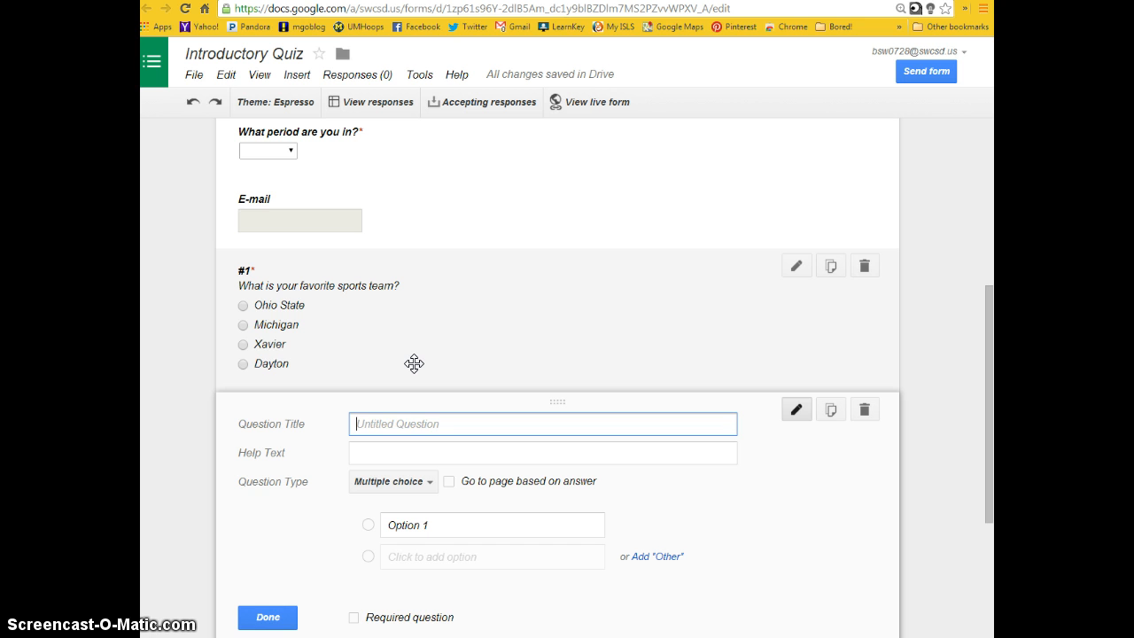
pyautogui.write('What is your favorite type of music?')
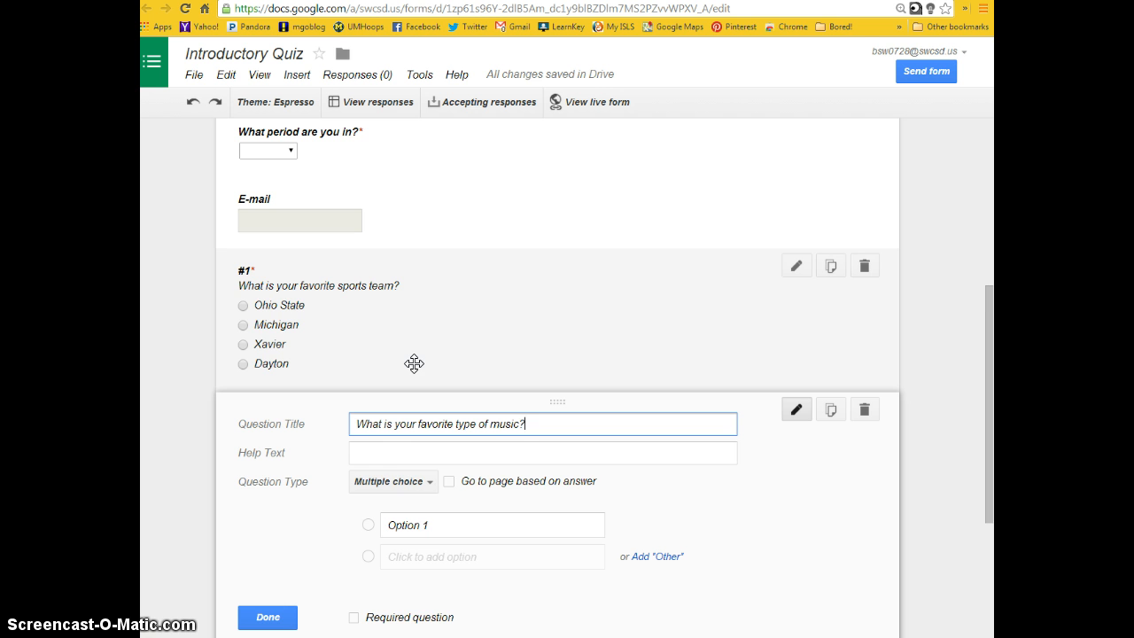
pyautogui.click(405, 423)
pyautogui.click(430, 485)
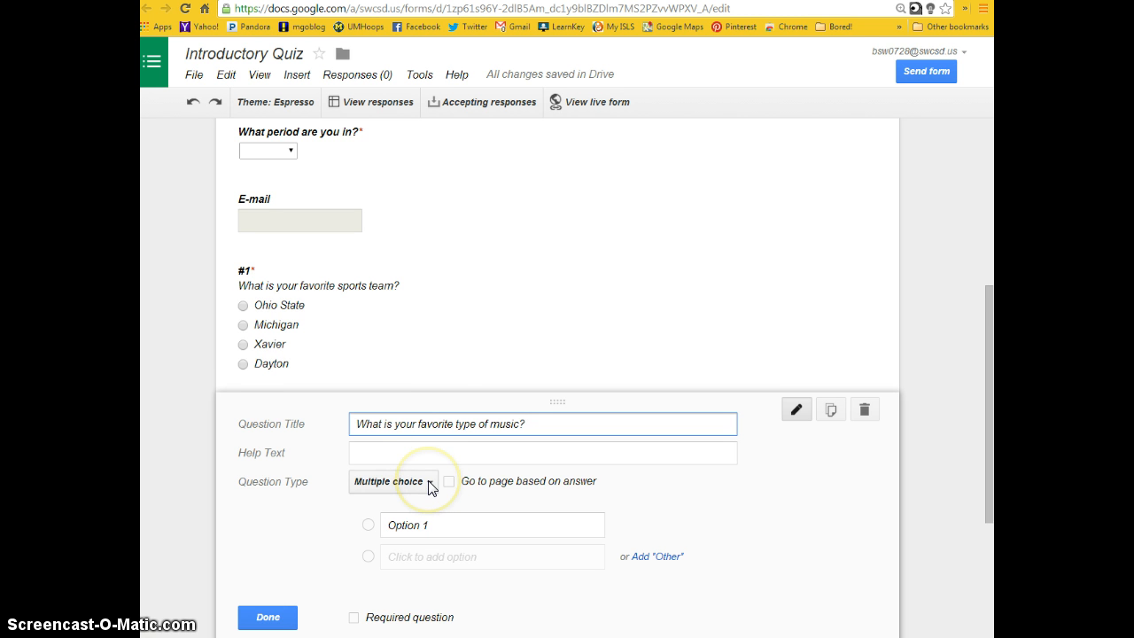
# - Replace the first answer option of the favorite music question with Country
pyautogui.scroll(-1, 399, 491)
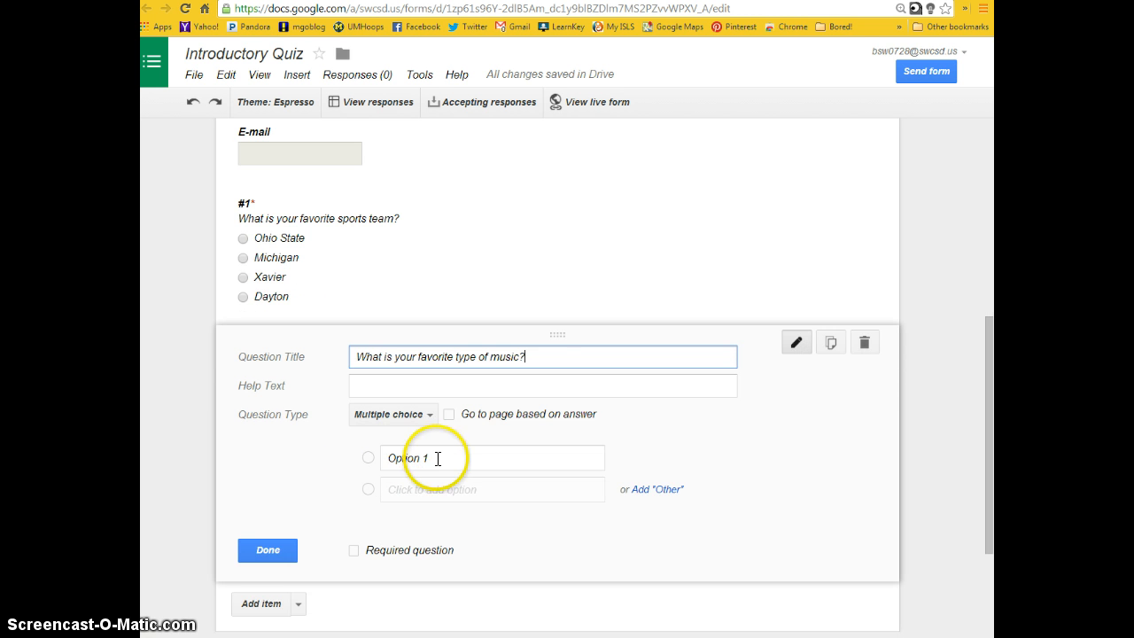
pyautogui.click(349, 458)
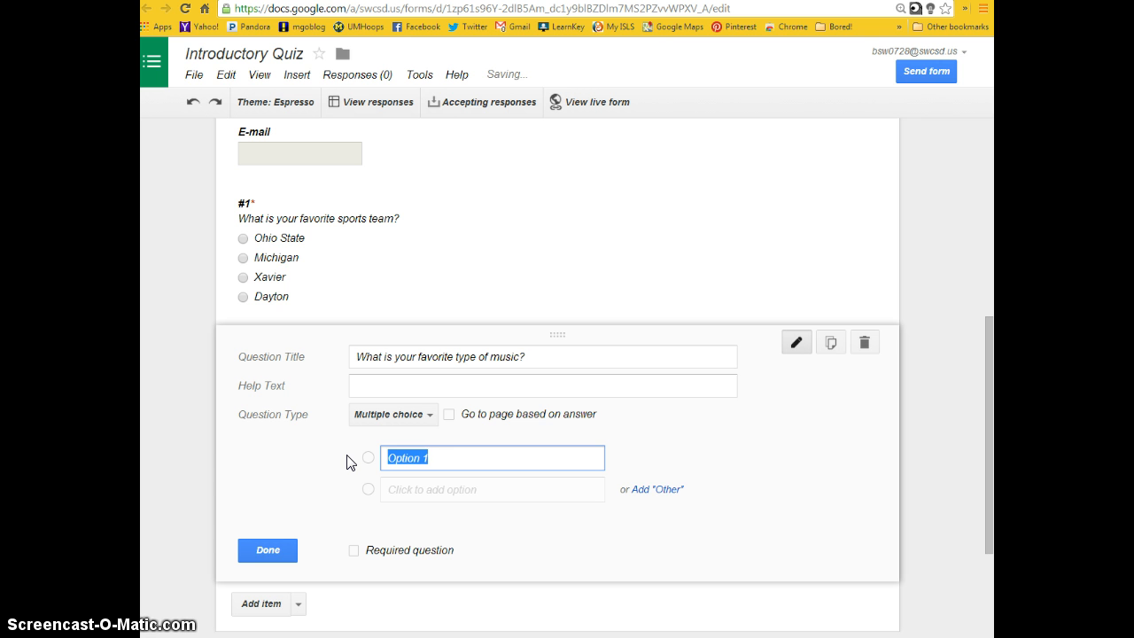
pyautogui.write('Country')
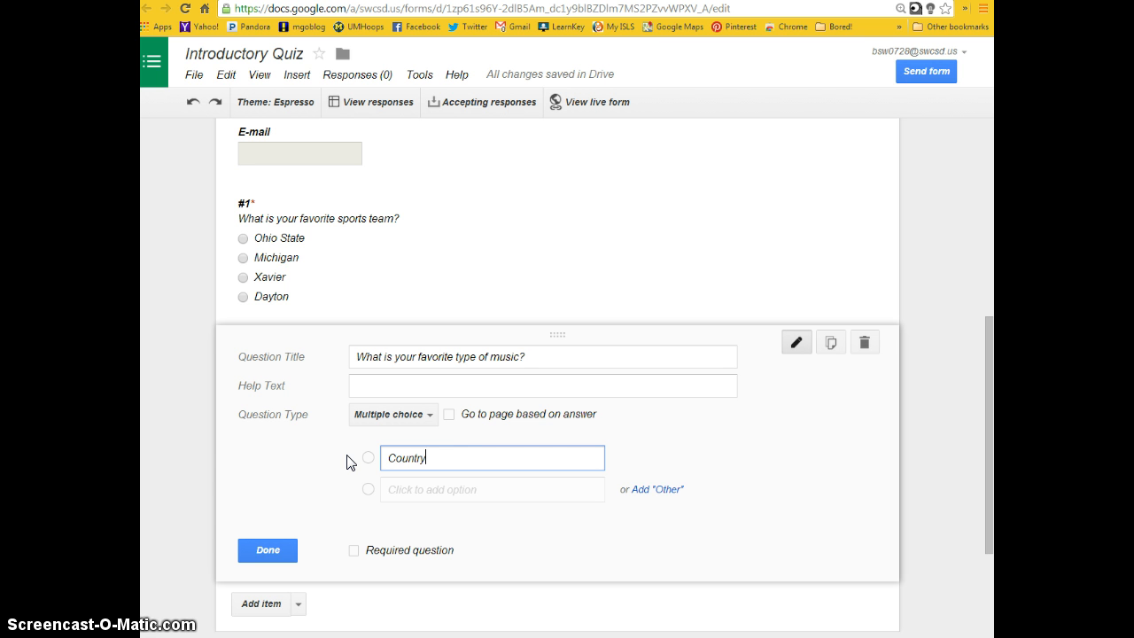
pyautogui.press('Tab')
pyautogui.press('Up')
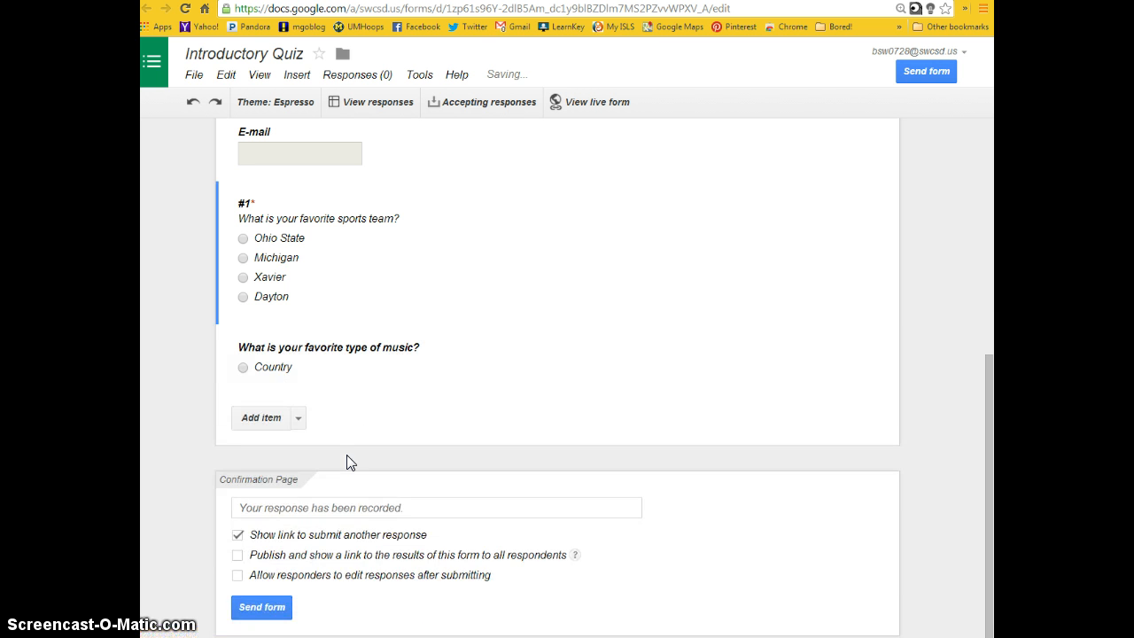
# - Reopen the favorite music question for editing and add the answer options Rock, Rap and Classical below Country
pyautogui.scroll(1, 367, 405)
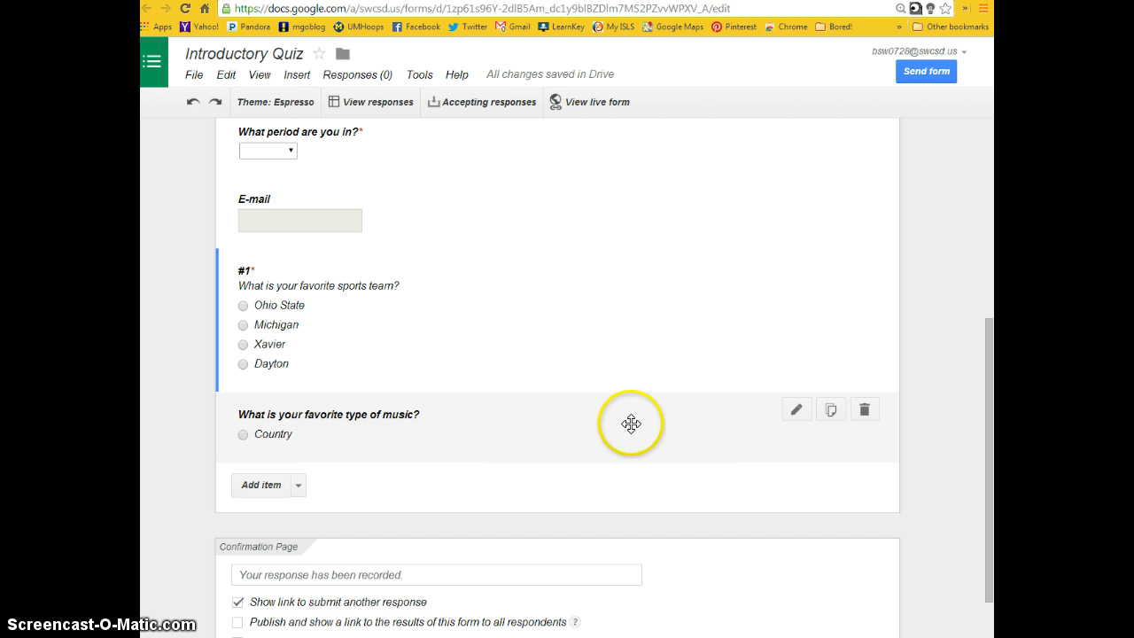
pyautogui.click(800, 409)
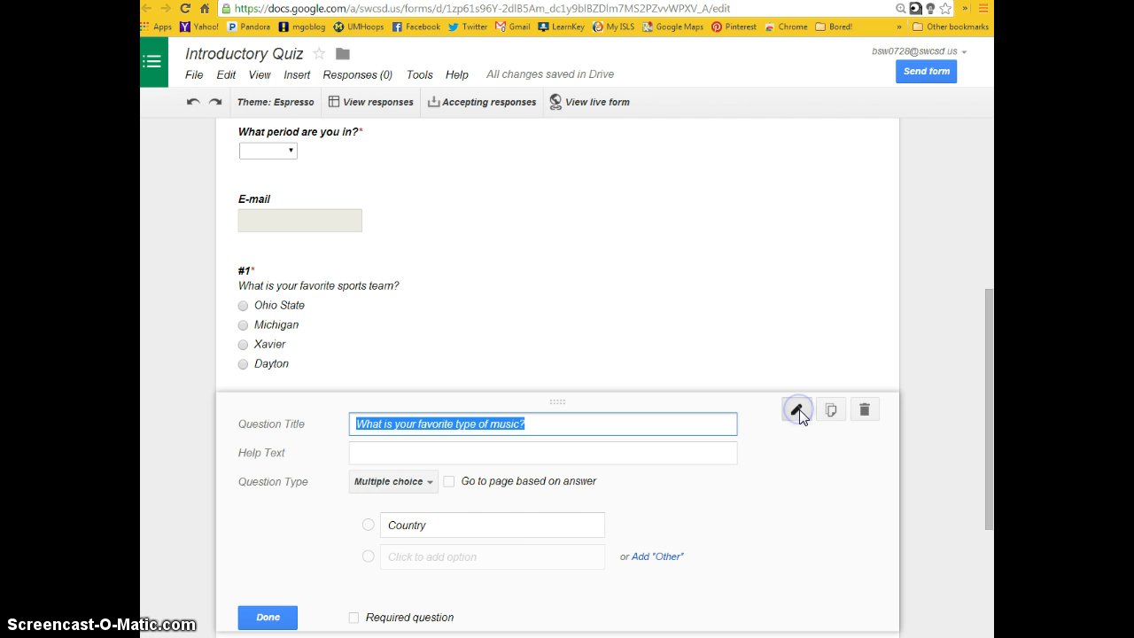
pyautogui.click(450, 553)
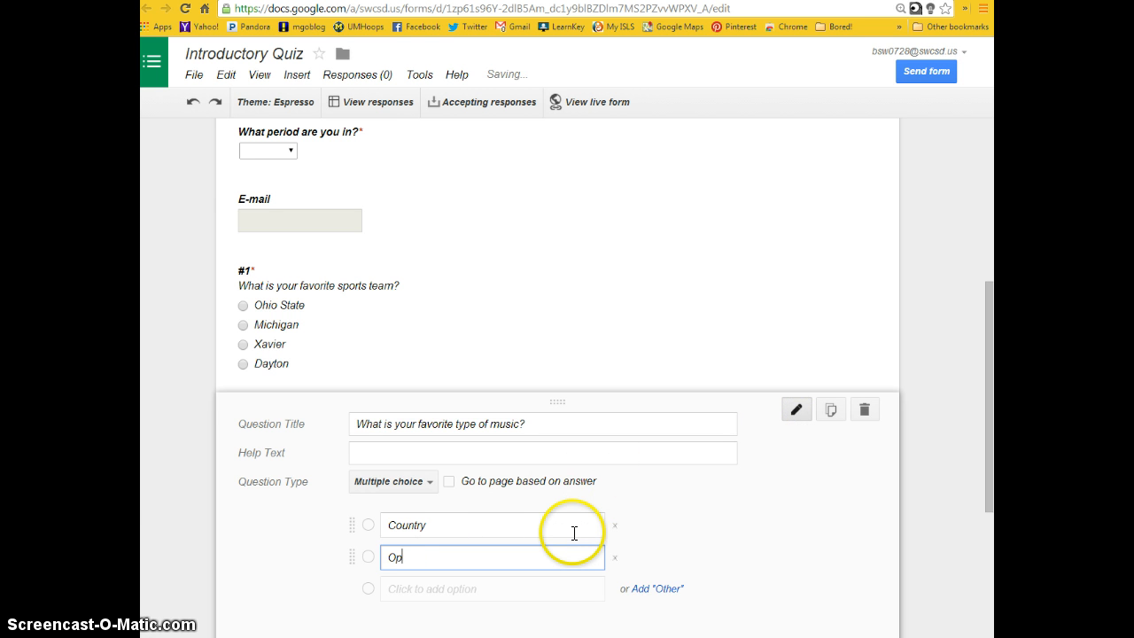
pyautogui.press('BackSpace')
pyautogui.press('BackSpace')
pyautogui.write('Rock')
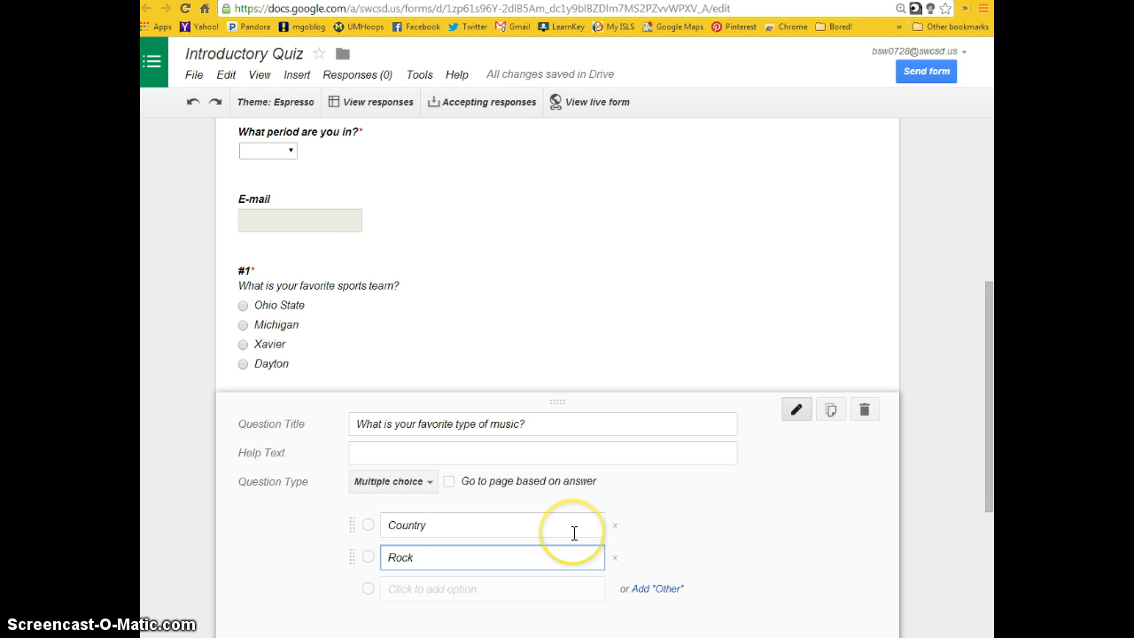
pyautogui.press('Return')
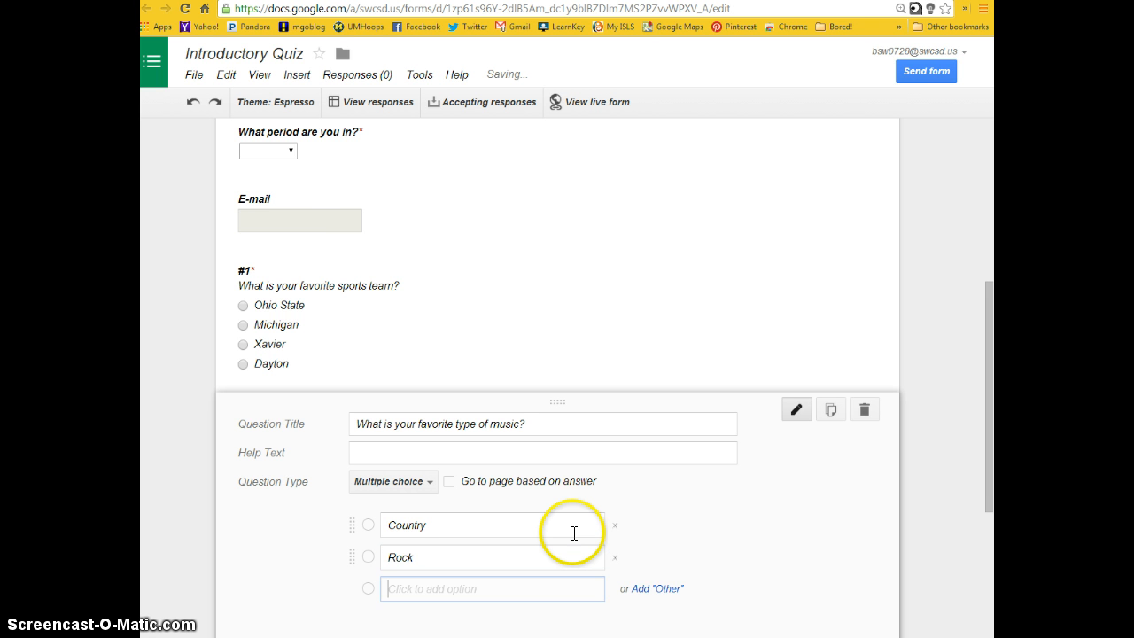
pyautogui.write('Rap')
pyautogui.press('Return')
pyautogui.write('C')
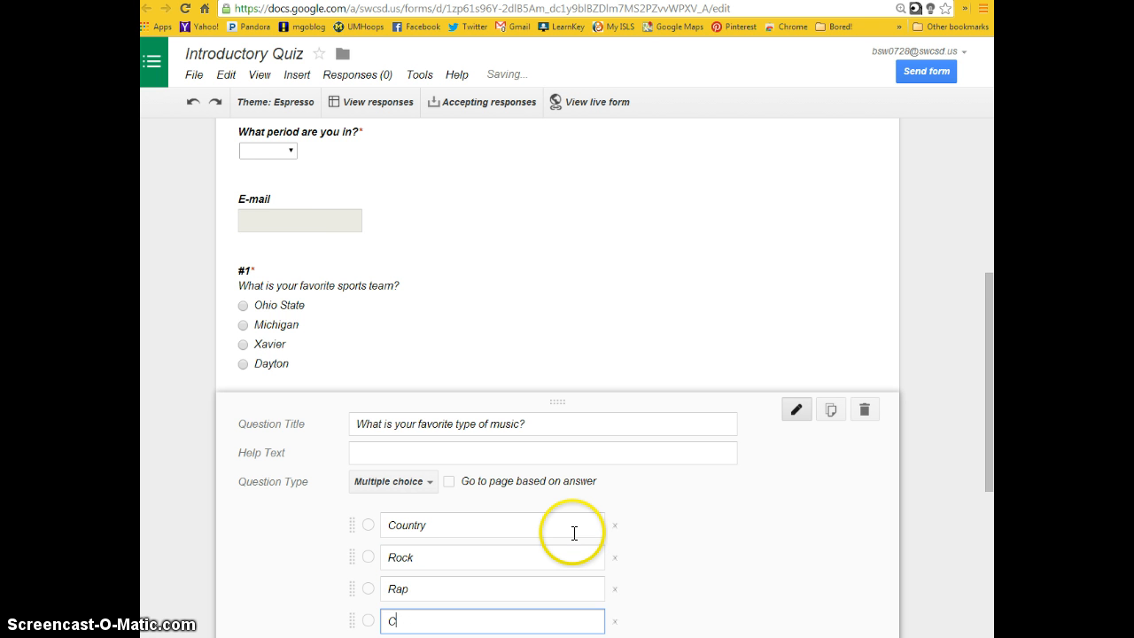
pyautogui.write('lassical')
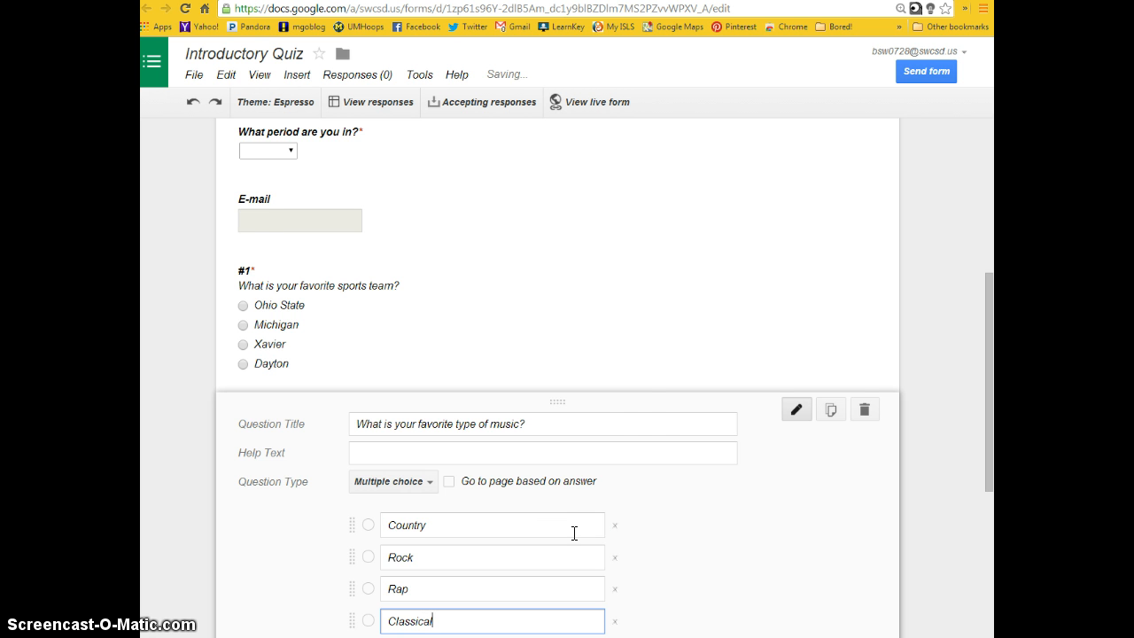
# - Add an "Other" answer option to the favorite music question and finish editing it
pyautogui.scroll(-2, 635, 422)
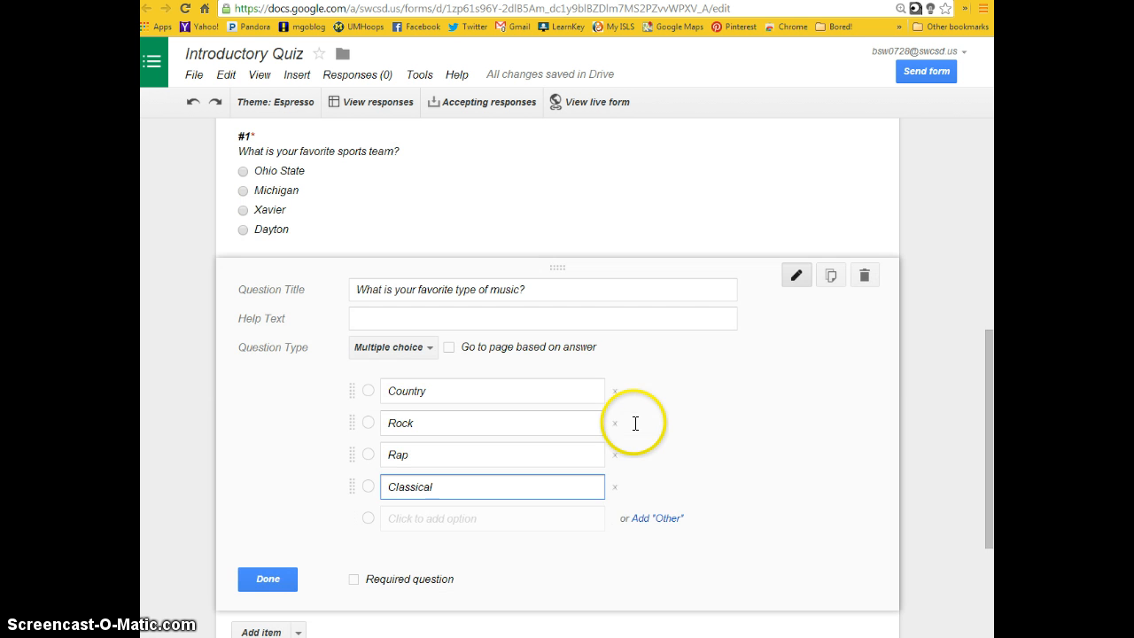
pyautogui.click(663, 528)
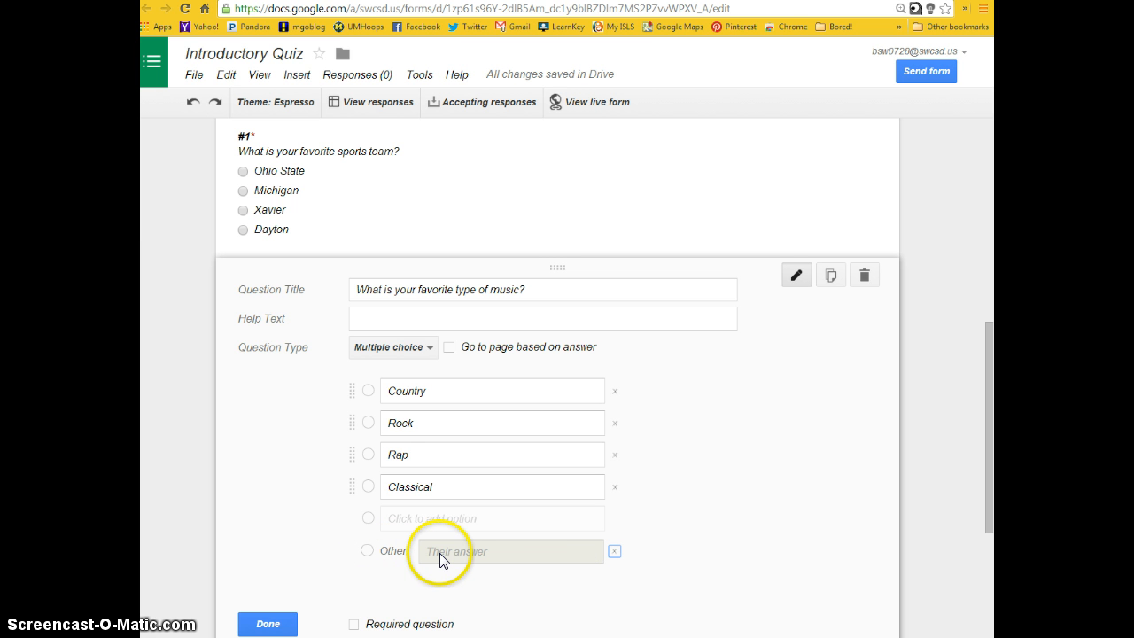
pyautogui.click(291, 625)
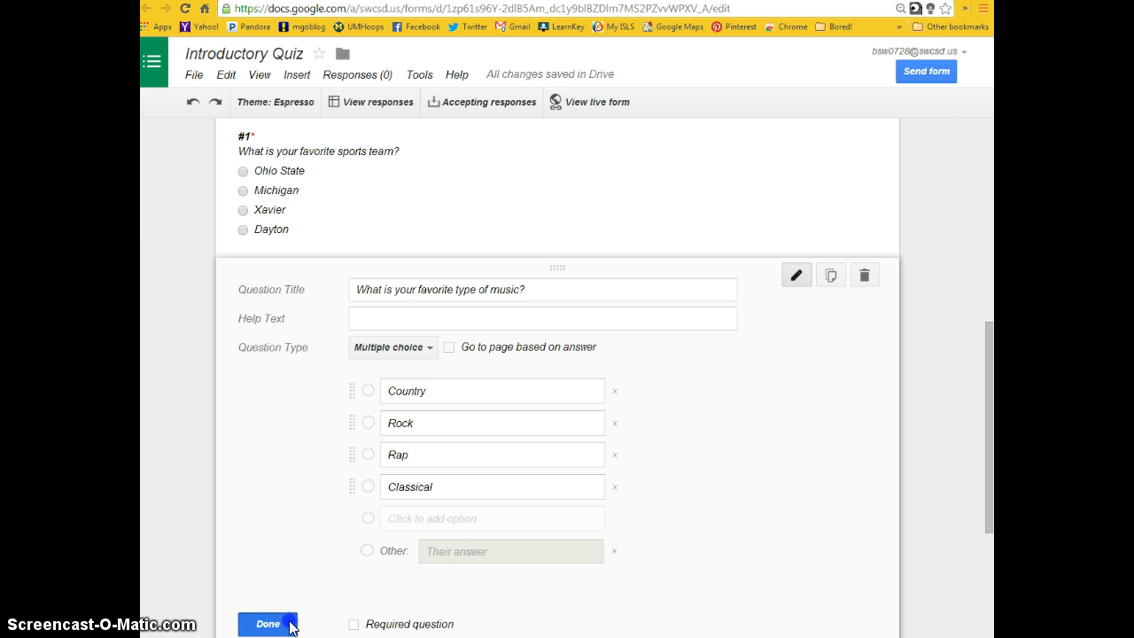
# - Add a checkboxes question titled "What are your top two favorite colors?" below the music question
pyautogui.click(297, 436)
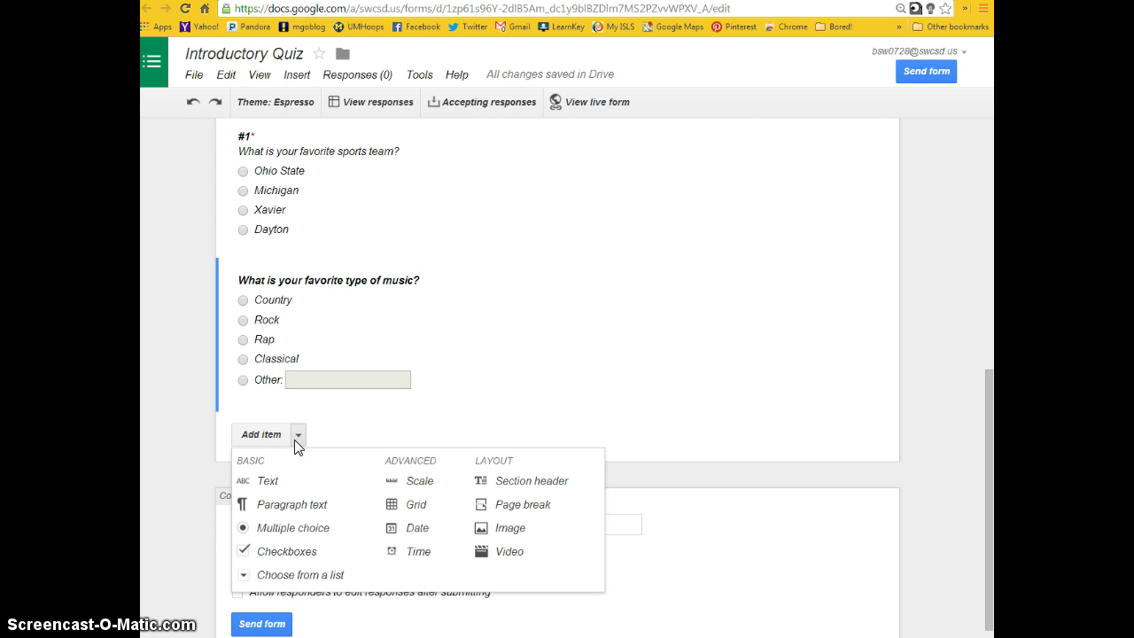
pyautogui.click(283, 551)
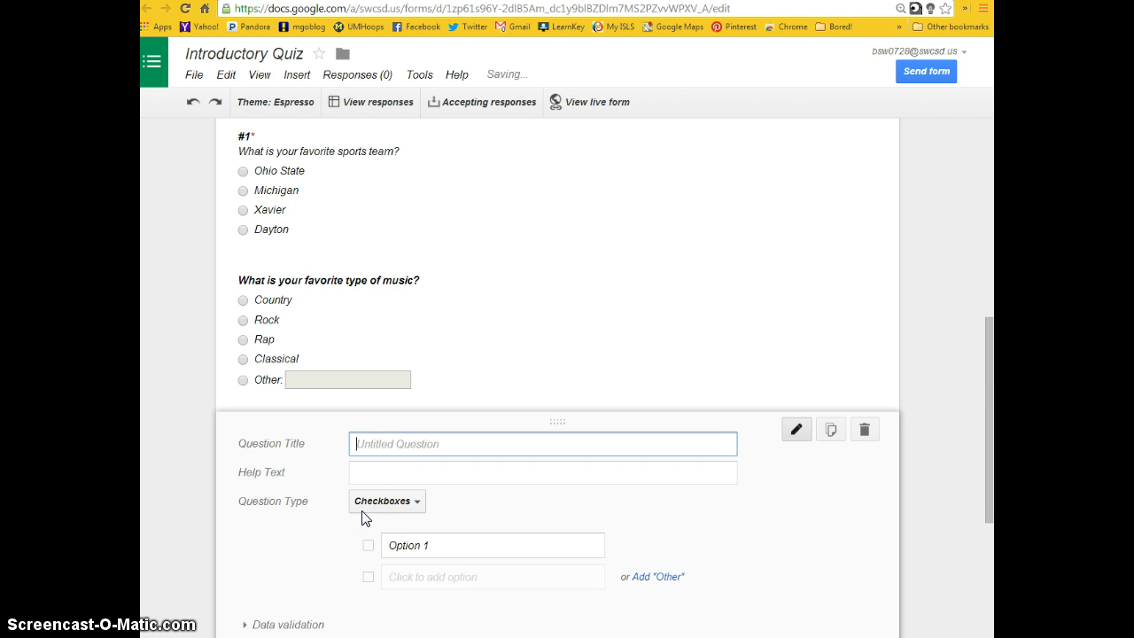
pyautogui.write('What are your top two favorite colors?')
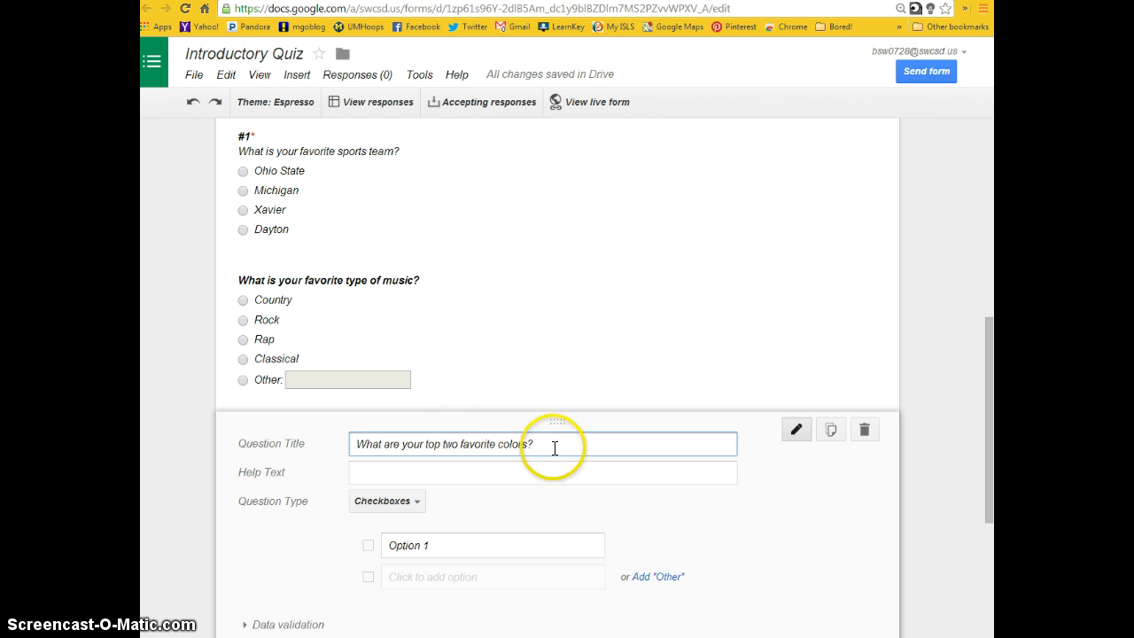
# - Move the favorite colors wording from the question title into the help text and title the question "#3"
pyautogui.moveTo(550, 446); pyautogui.dragTo(339, 445)
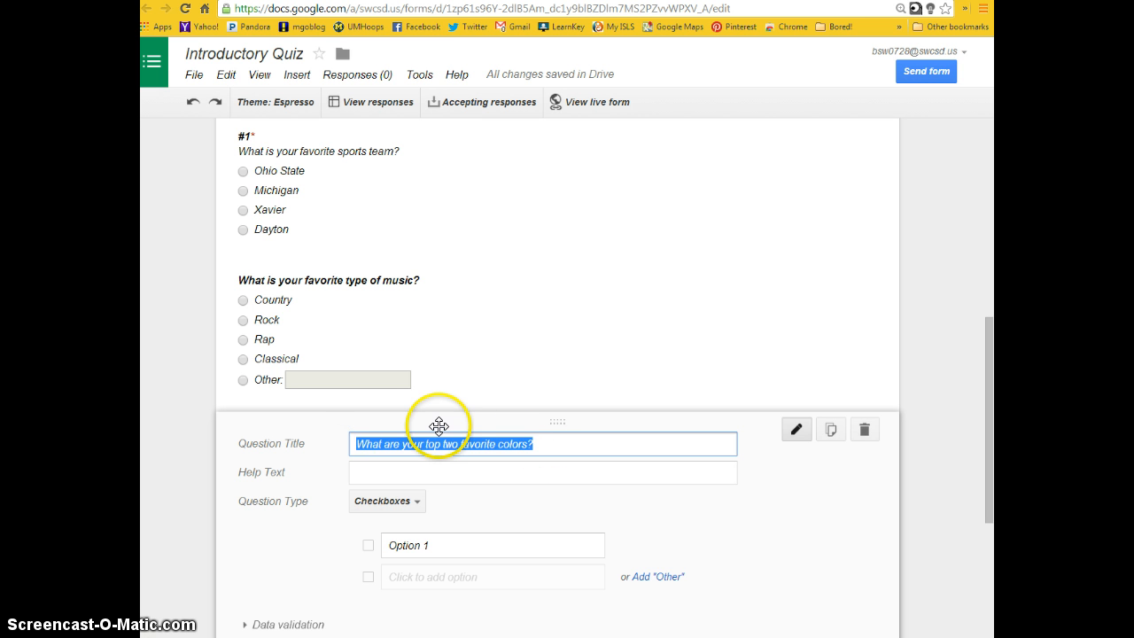
pyautogui.hotkey('ctrl', 'x')
pyautogui.click(431, 471)
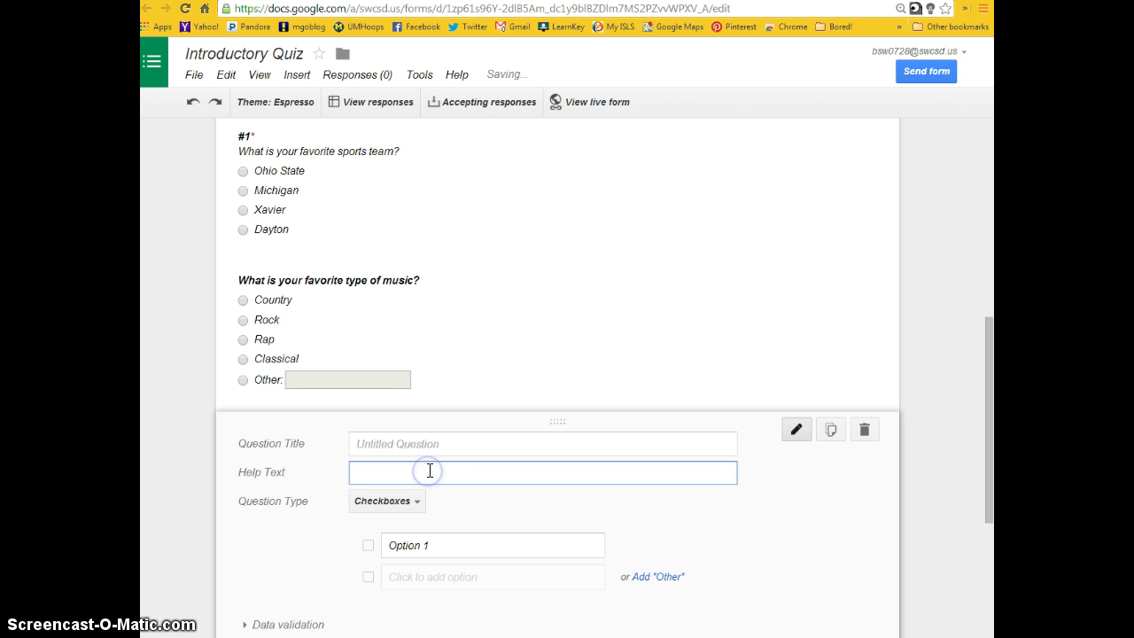
pyautogui.hotkey('ctrl', 'v')
pyautogui.click(417, 445)
pyautogui.write('#')
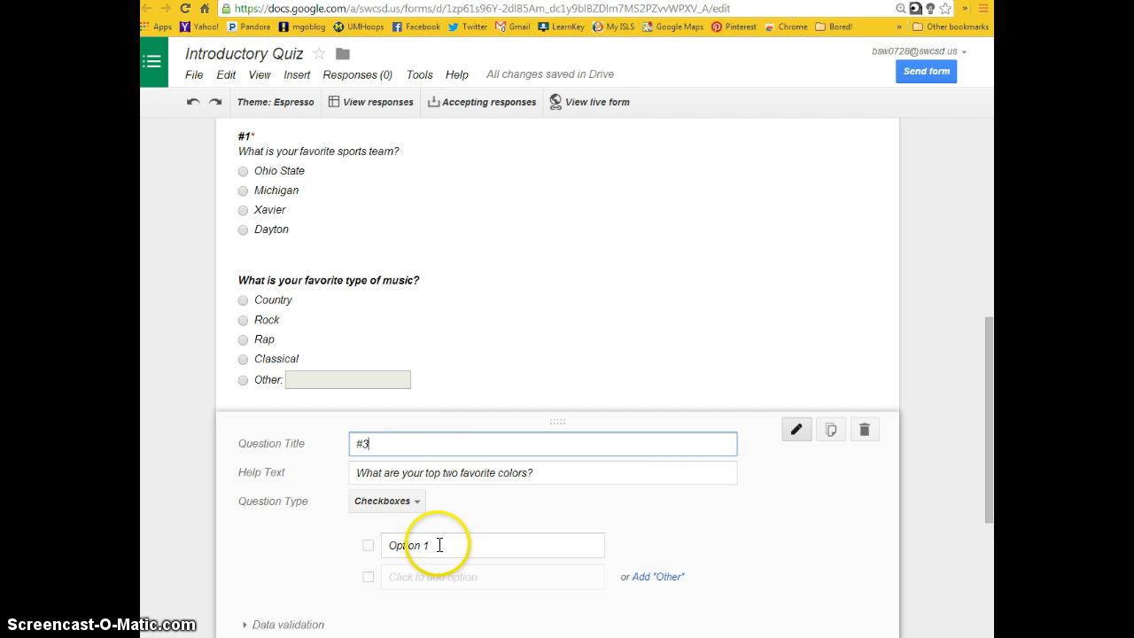
# - Enter Red, Blue and Purple as the first three checkbox options of question #3
pyautogui.click(364, 545)
pyautogui.write('C')
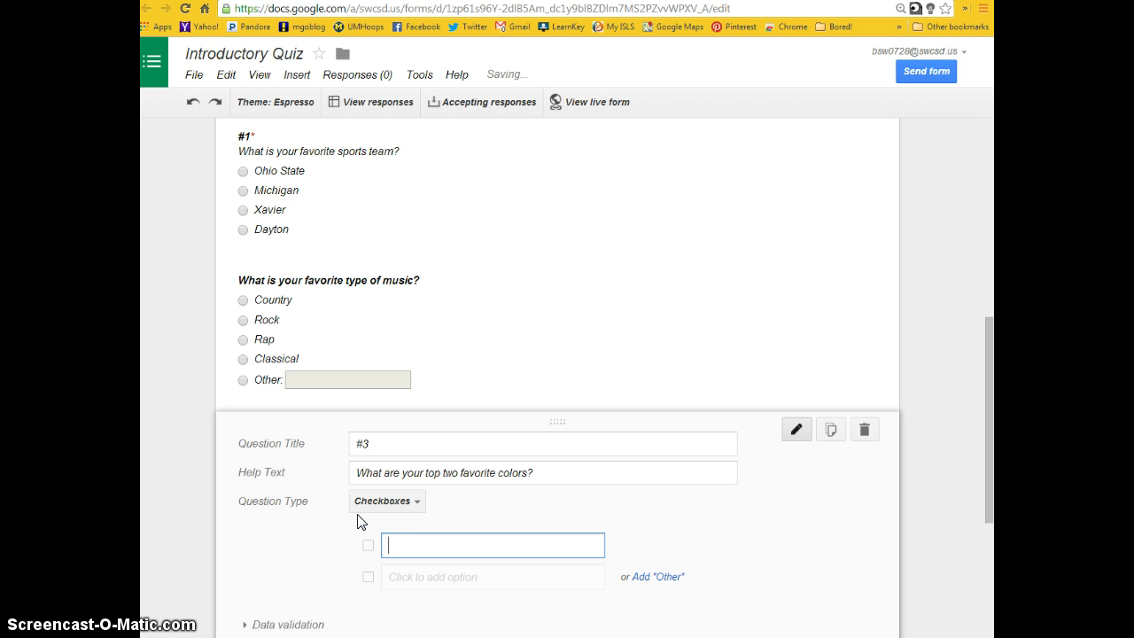
pyautogui.write('Red')
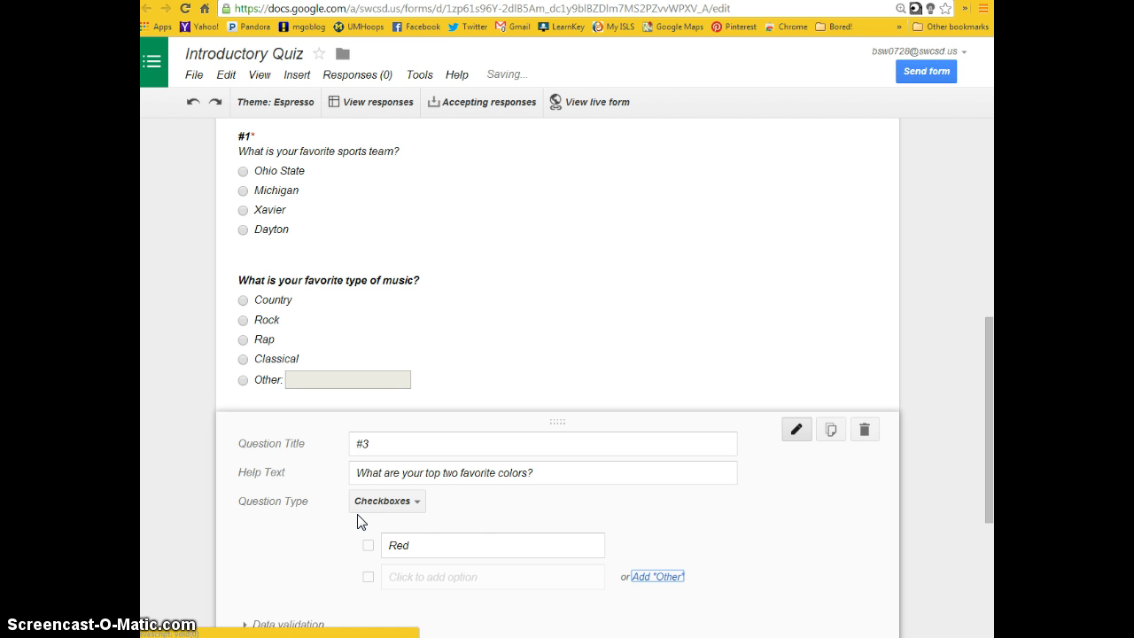
pyautogui.hotkey('ctrl', 'a')
pyautogui.press('Return')
pyautogui.write('B')
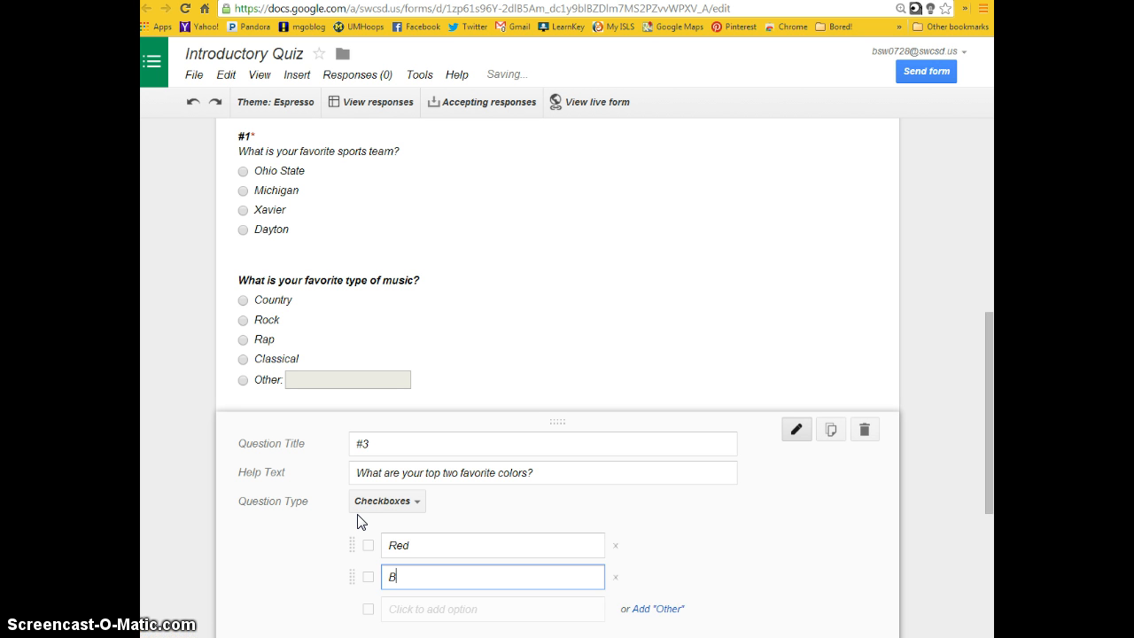
pyautogui.press('Return')
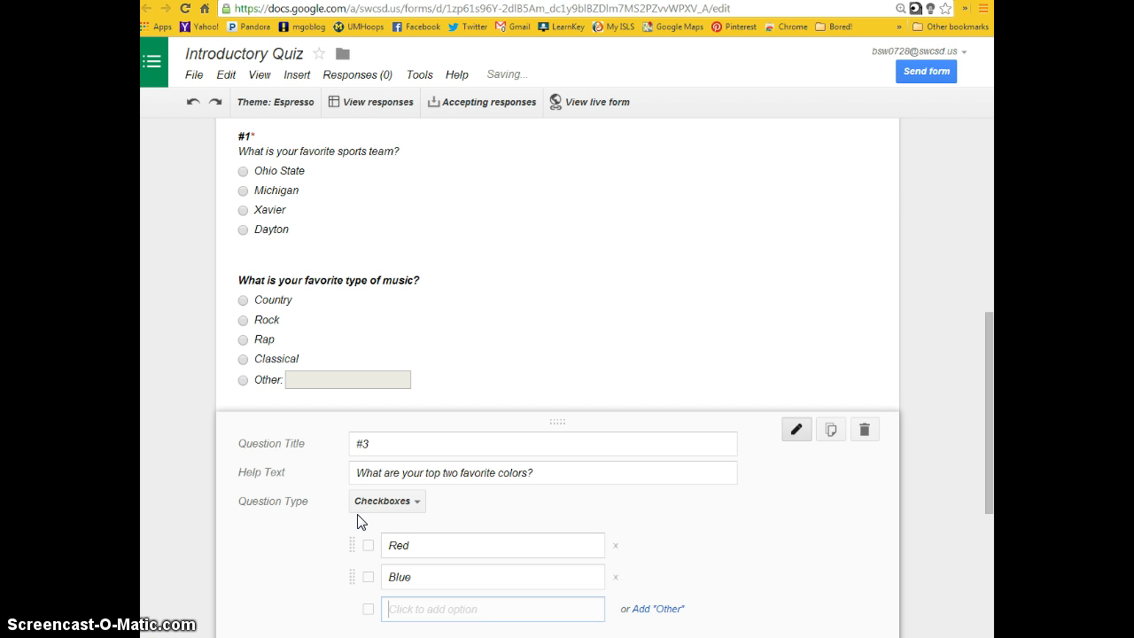
pyautogui.write('Purple')
pyautogui.press('Return')
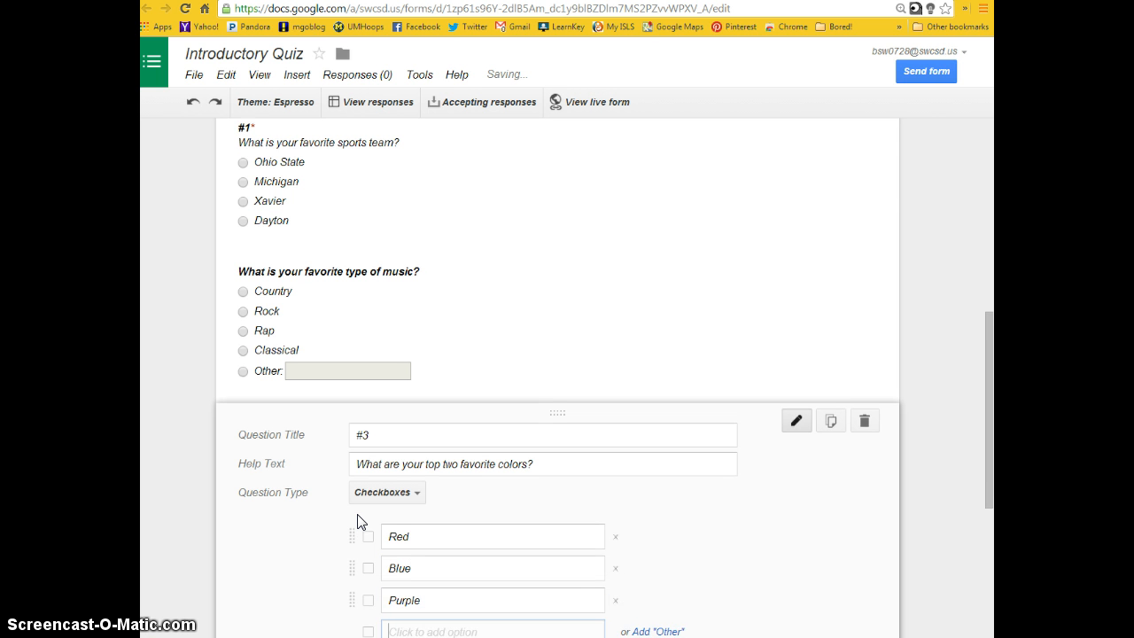
# - Add the options Green, Orange and Yellow to question #3 and finish it as a required question
pyautogui.write('Green')
pyautogui.press('Return')
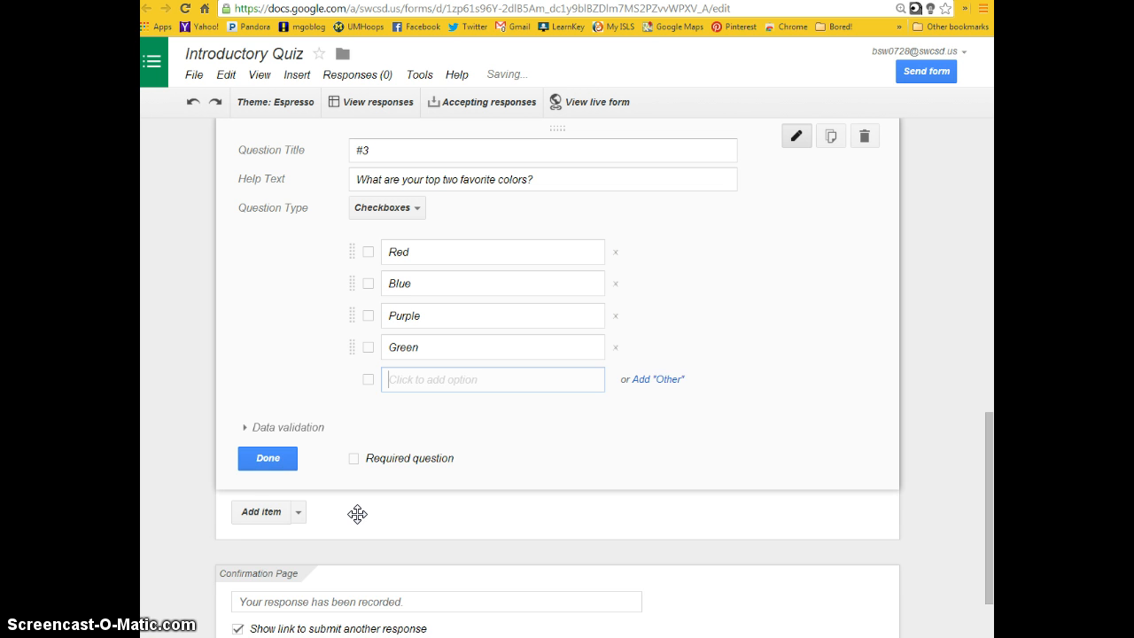
pyautogui.write('Orange')
pyautogui.press('Return')
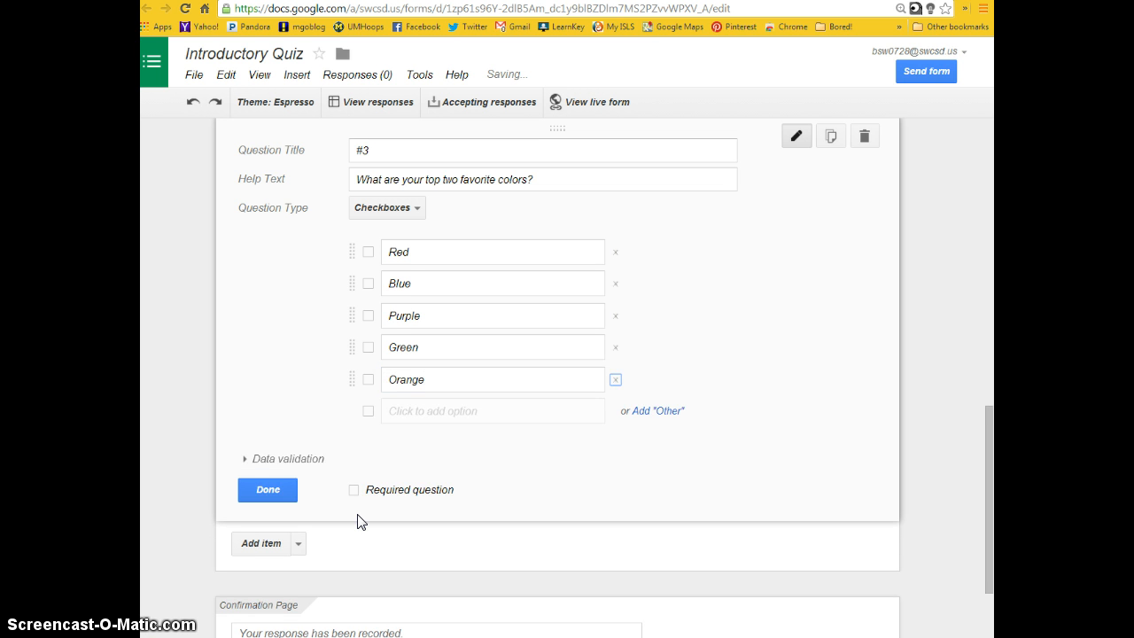
pyautogui.write('Yellow')
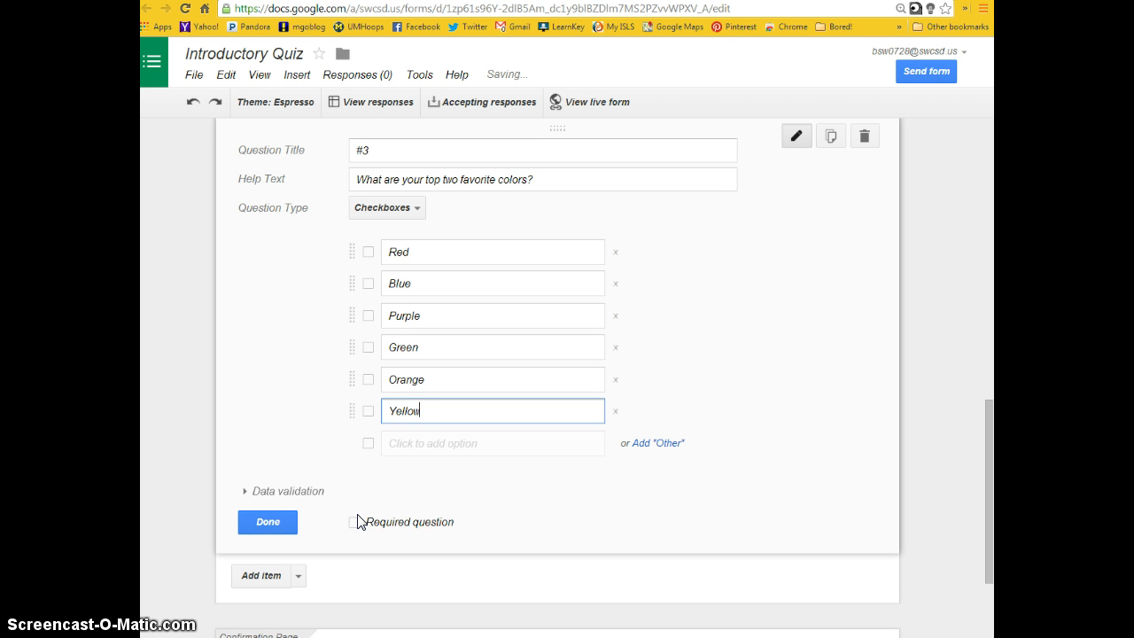
pyautogui.press('Tab')
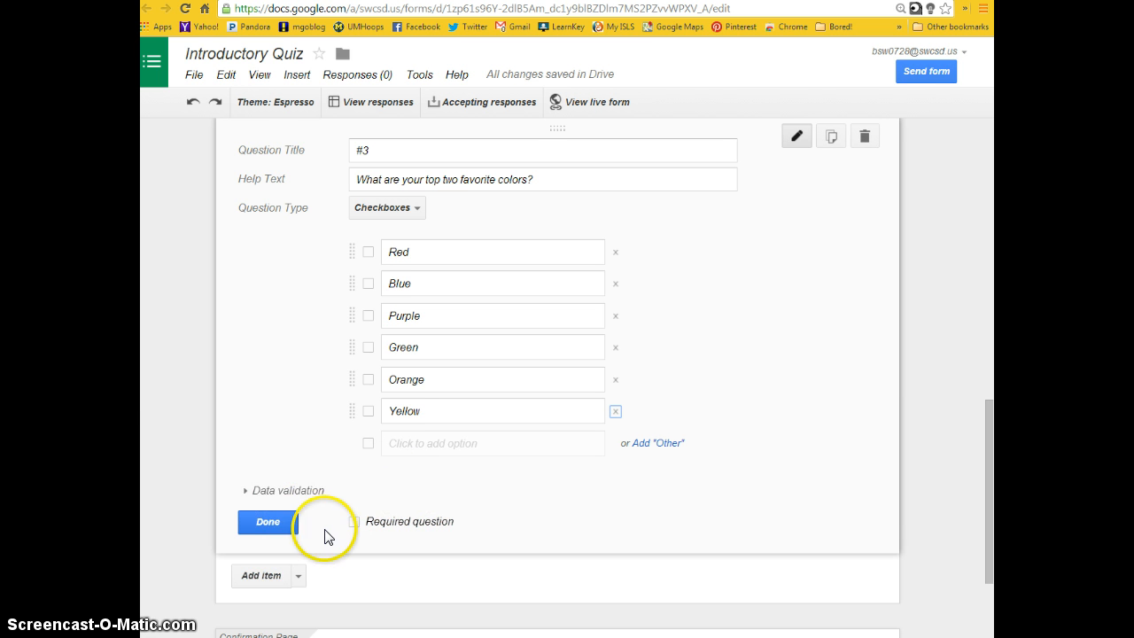
pyautogui.click(353, 522)
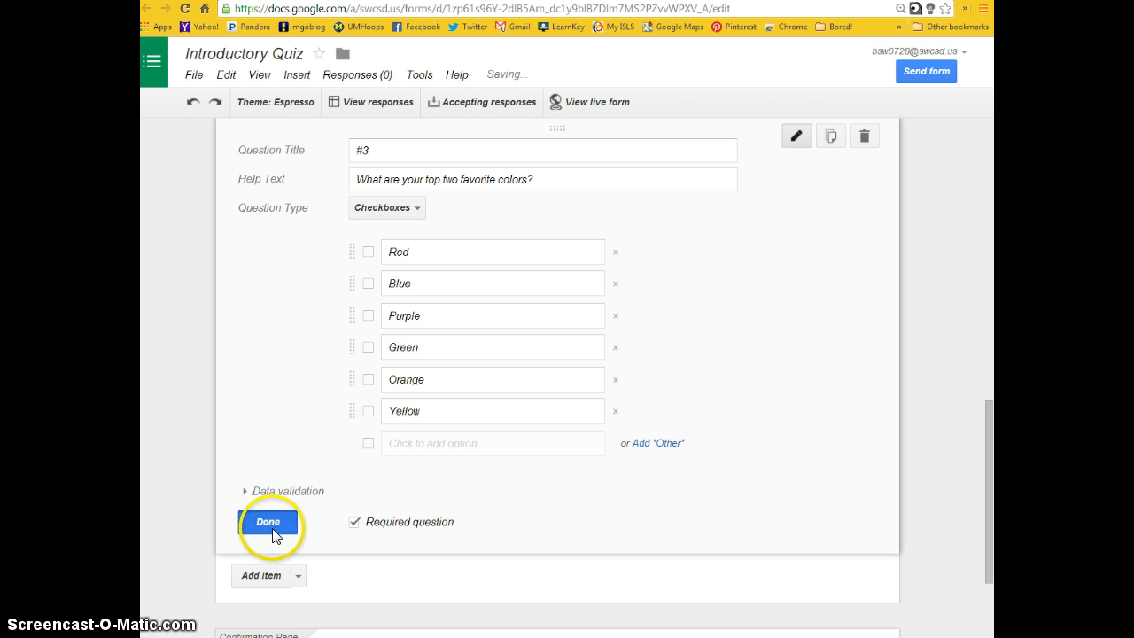
pyautogui.click(272, 529)
# - Edit the favorite music question: move its title wording into the help text, title it "#2" and make it required
pyautogui.scroll(2, 458, 478)
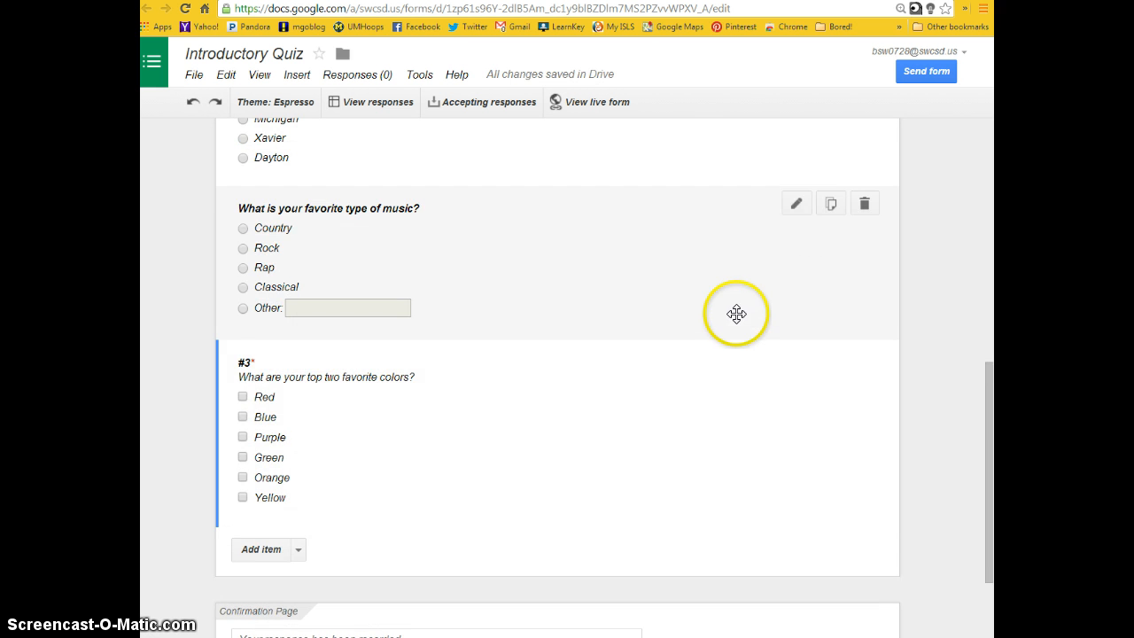
pyautogui.click(612, 195)
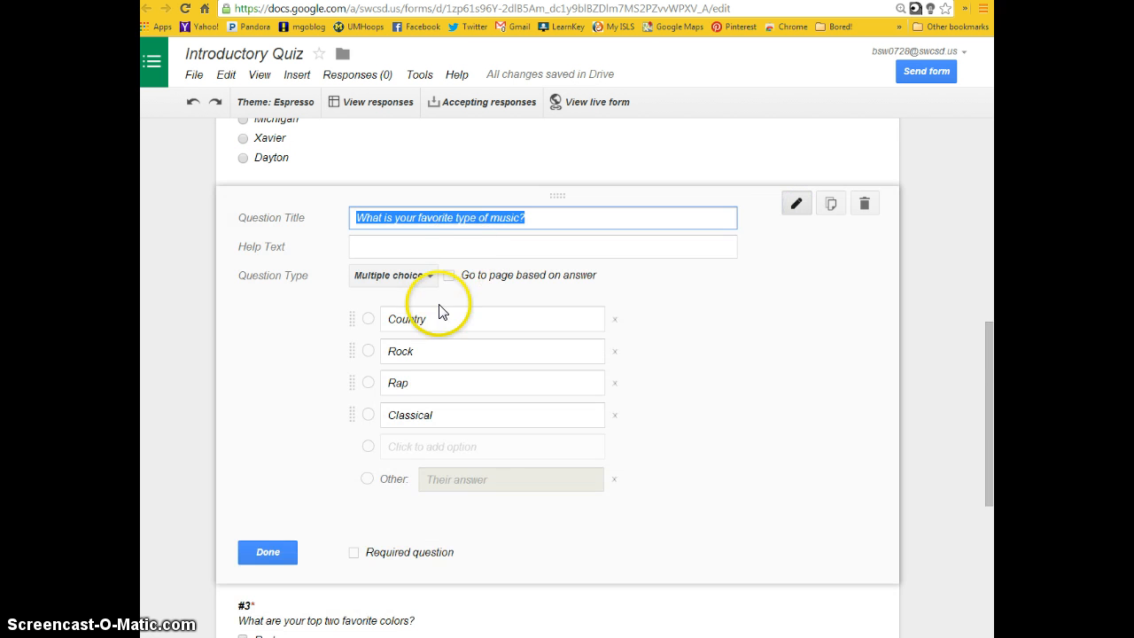
pyautogui.press('BackSpace')
pyautogui.click(456, 246)
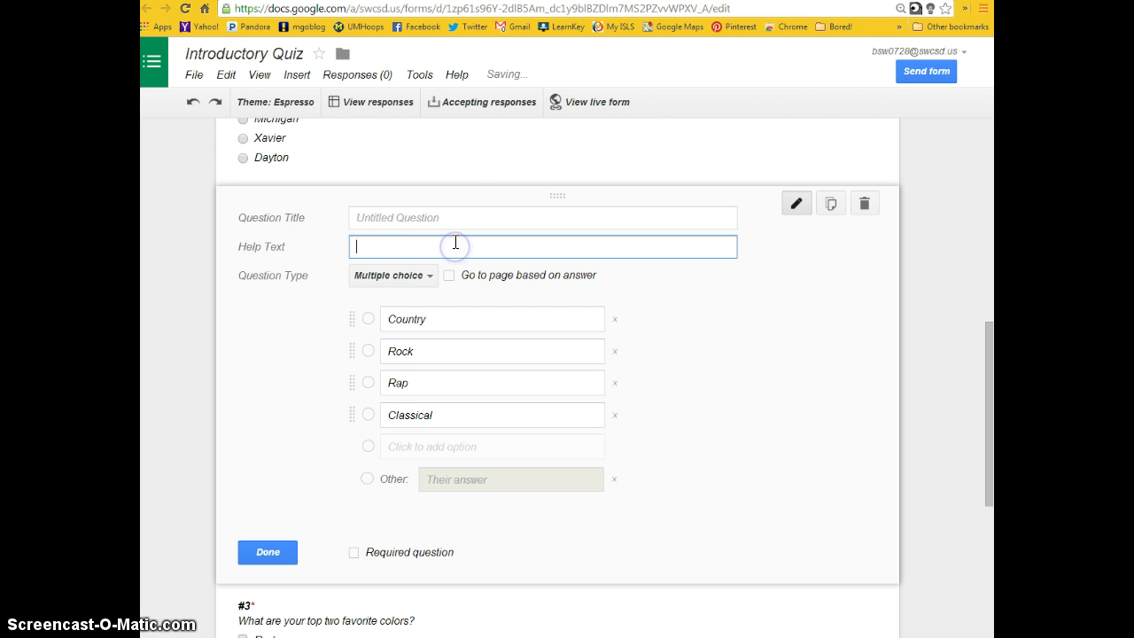
pyautogui.hotkey('ctrl', 'v')
pyautogui.click(451, 209)
pyautogui.write('#2')
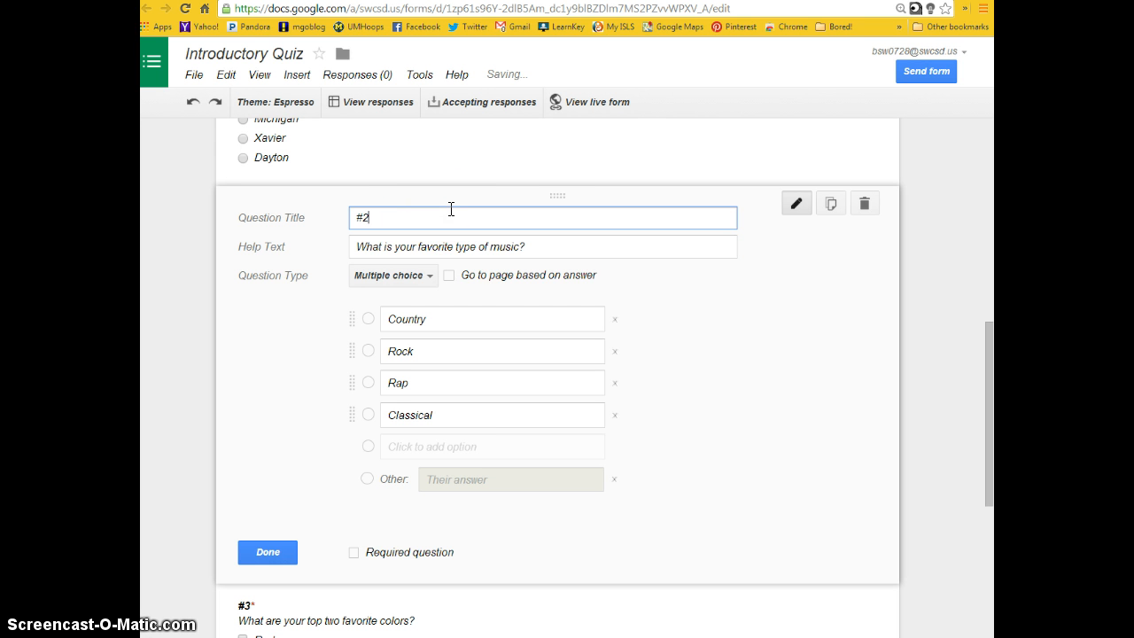
pyautogui.click(355, 551)
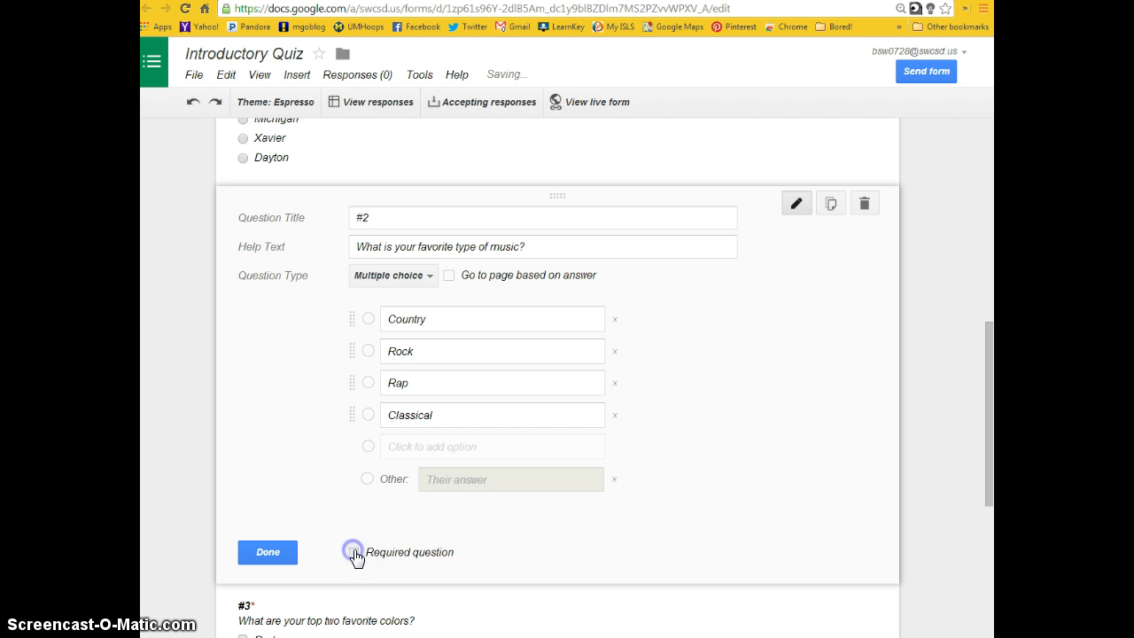
# - Finish question #2 and add a scale question titled "How much do you like this winter?"
pyautogui.click(271, 551)
pyautogui.scroll(-2, 355, 417)
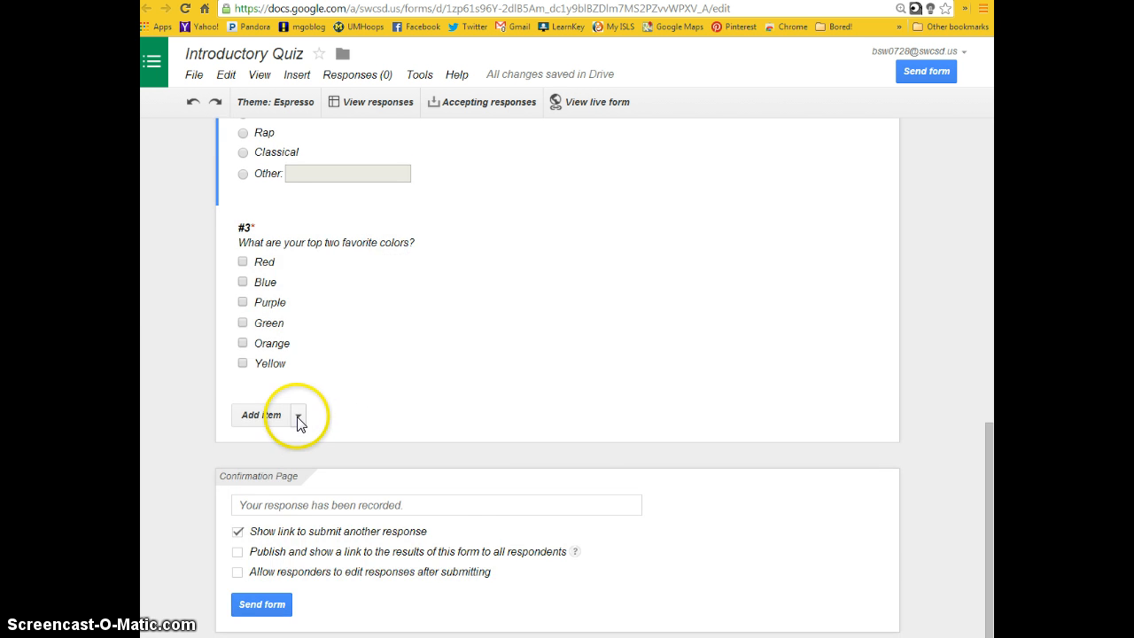
pyautogui.click(299, 423)
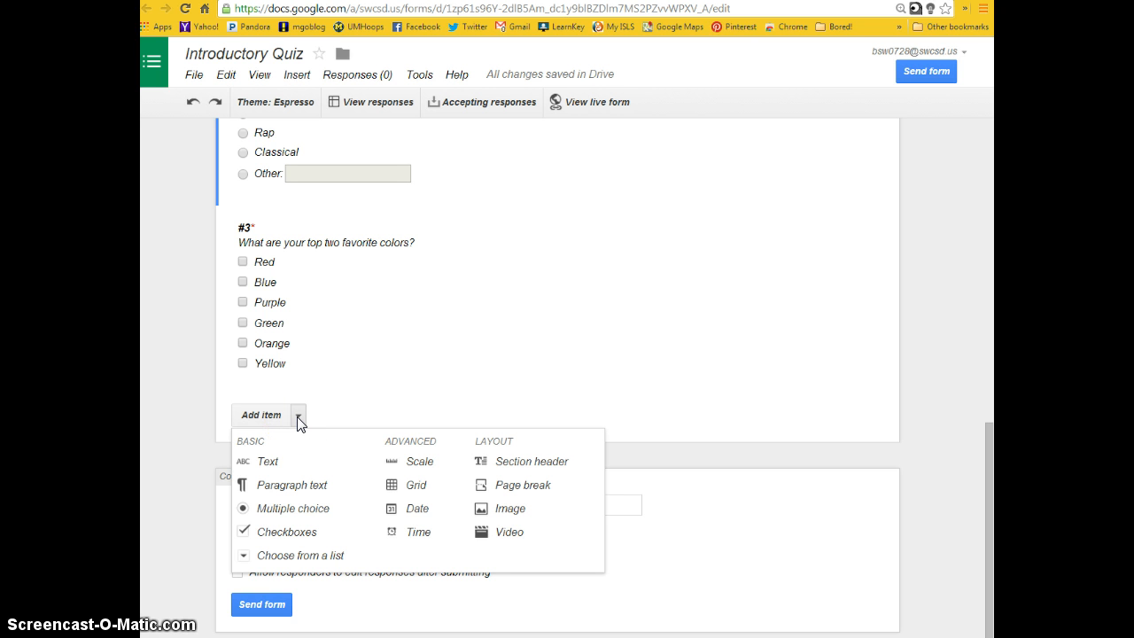
pyautogui.click(410, 462)
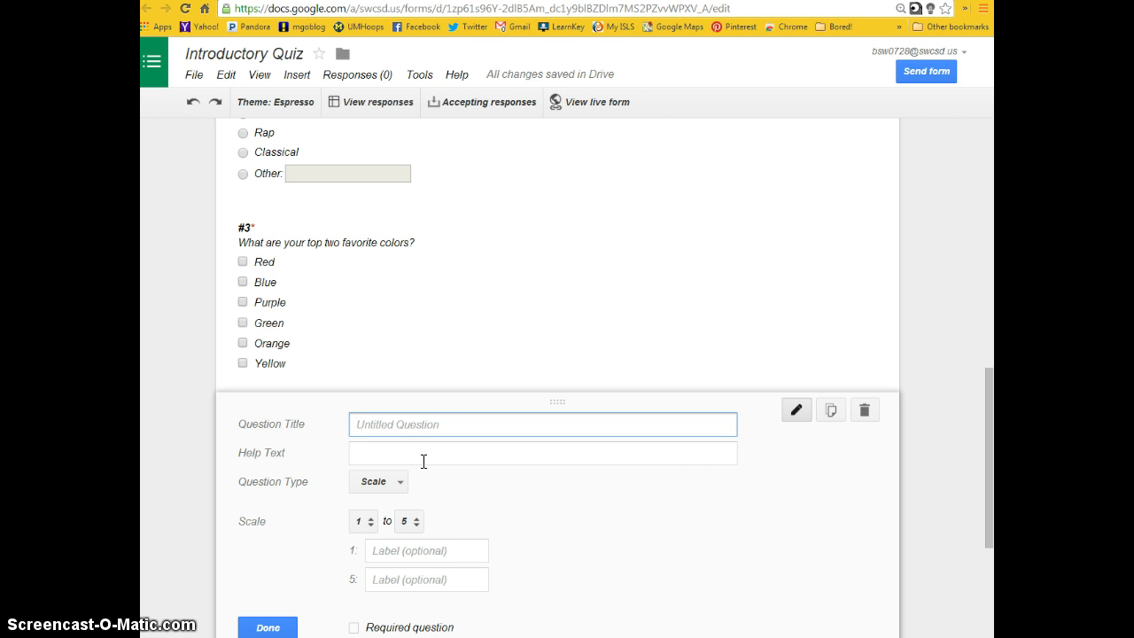
pyautogui.write('HOw')
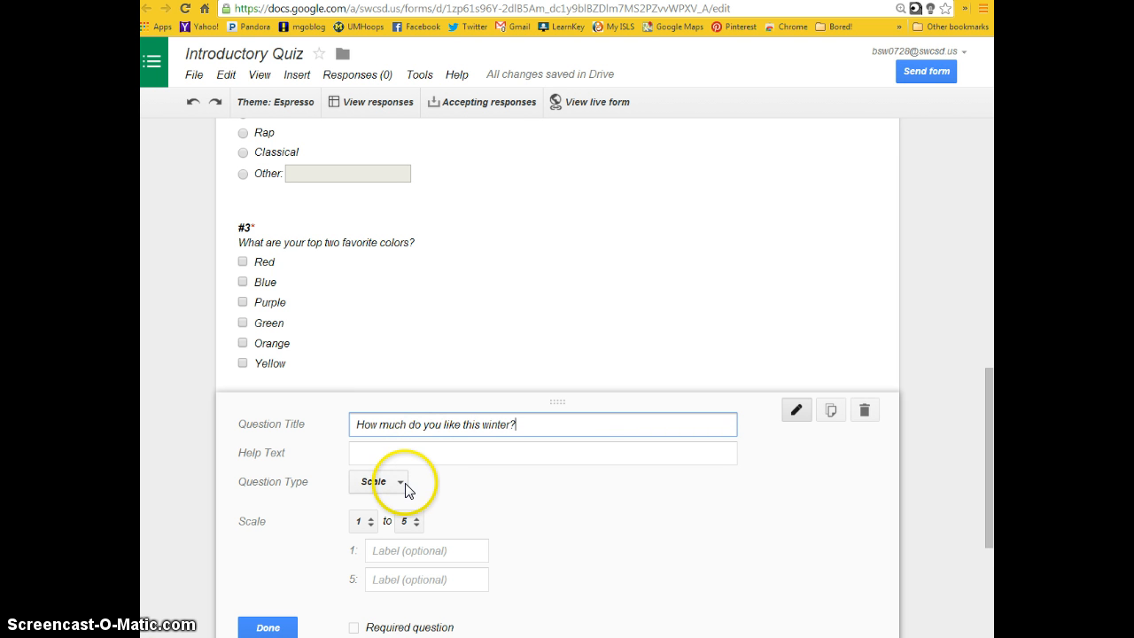
# - Move the winter question's wording from the title into the help text and title the question "#4"
pyautogui.moveTo(529, 424); pyautogui.dragTo(337, 427)
pyautogui.hotkey('ctrl', 'c')
pyautogui.press('BackSpace')
pyautogui.click(362, 452)
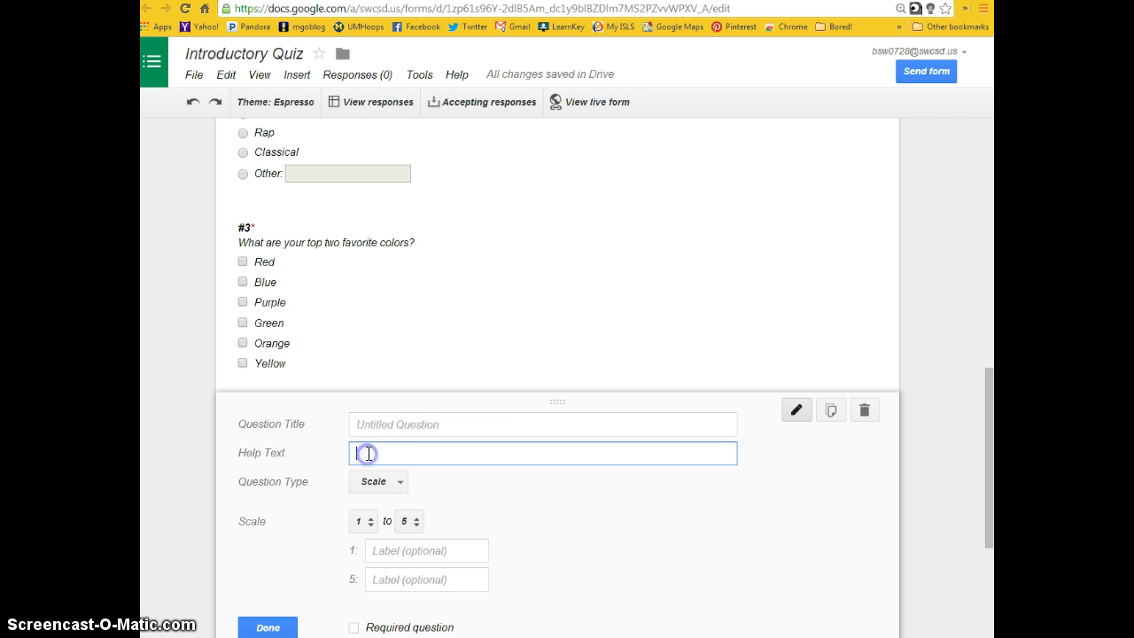
pyautogui.hotkey('ctrl', 'v')
pyautogui.click(389, 423)
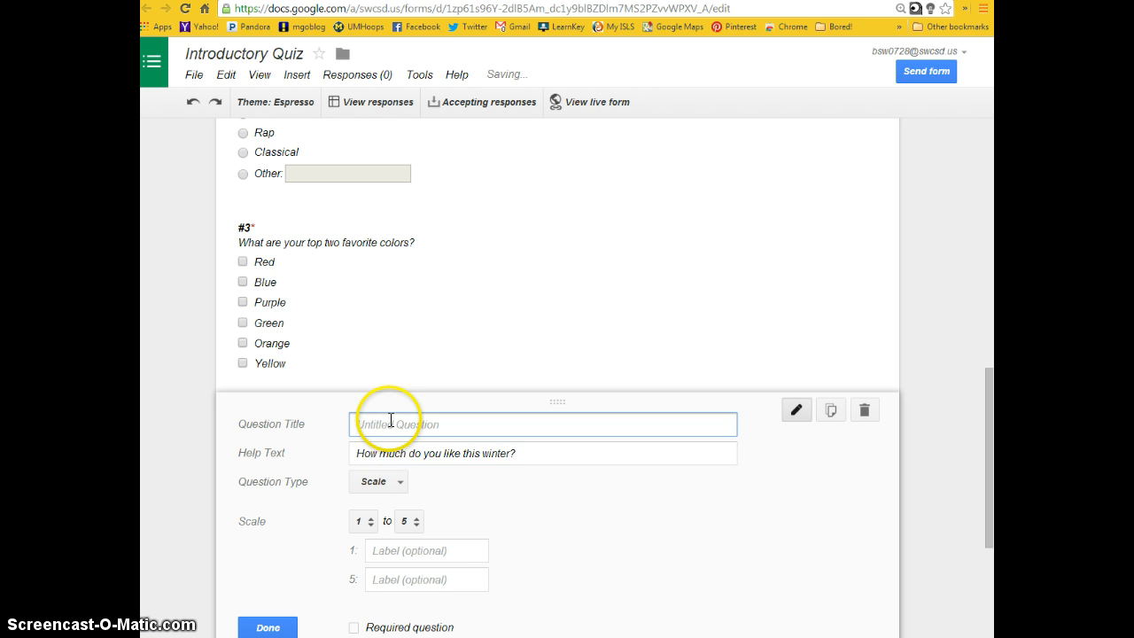
pyautogui.write('#4')
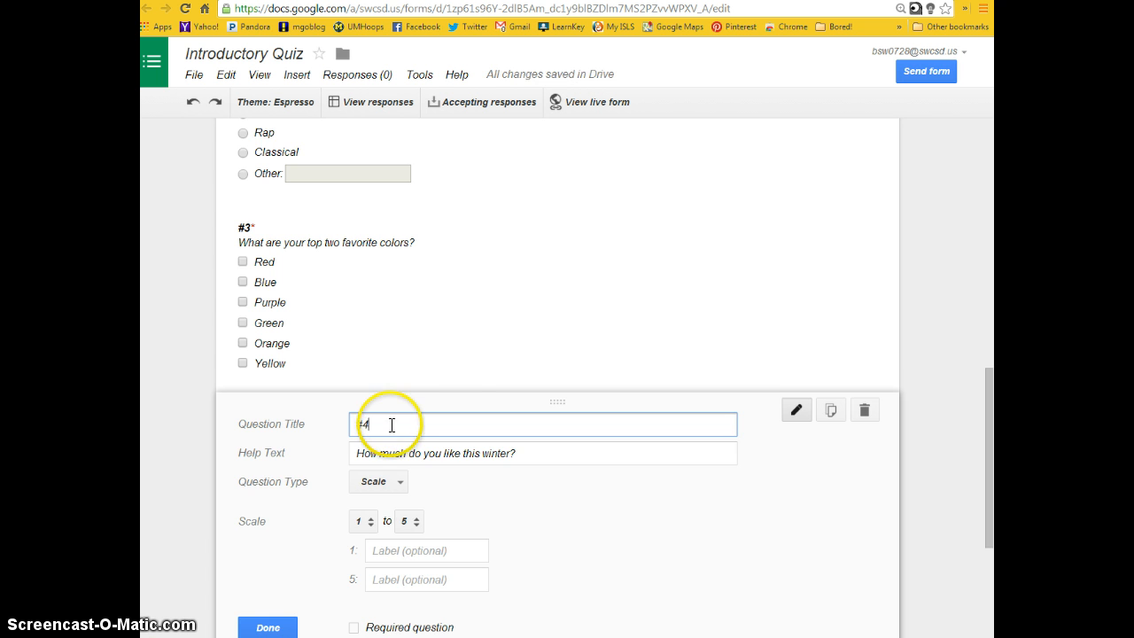
# - Label the scale's 1 as "Awful" and 5 as "Awesome", and finish #4 as a required question
pyautogui.scroll(-2, 389, 426)
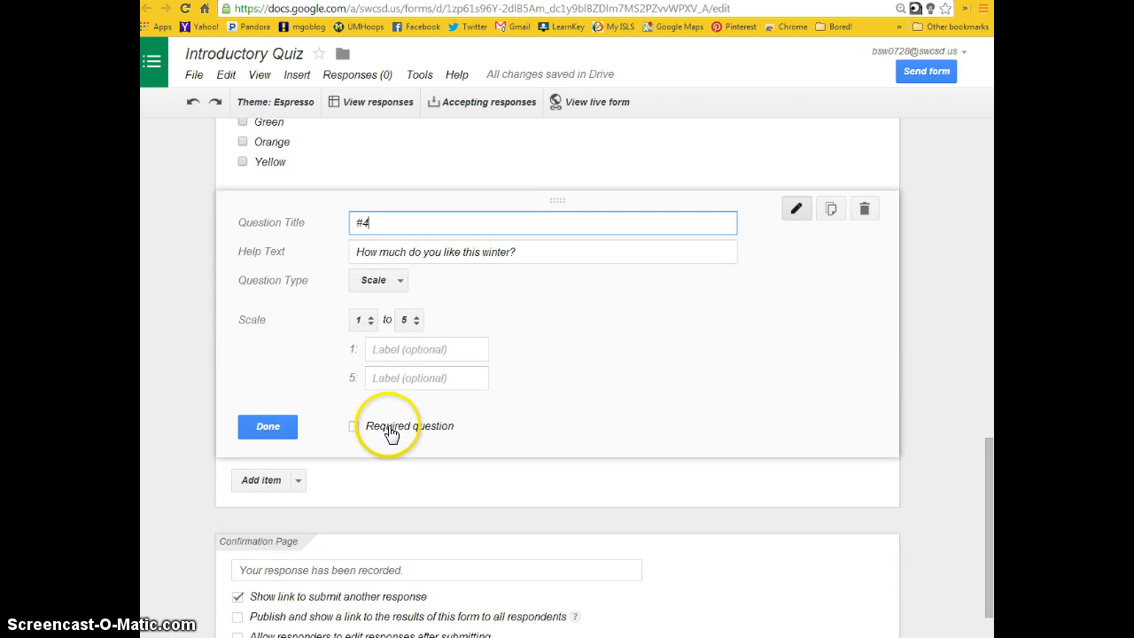
pyautogui.click(410, 320)
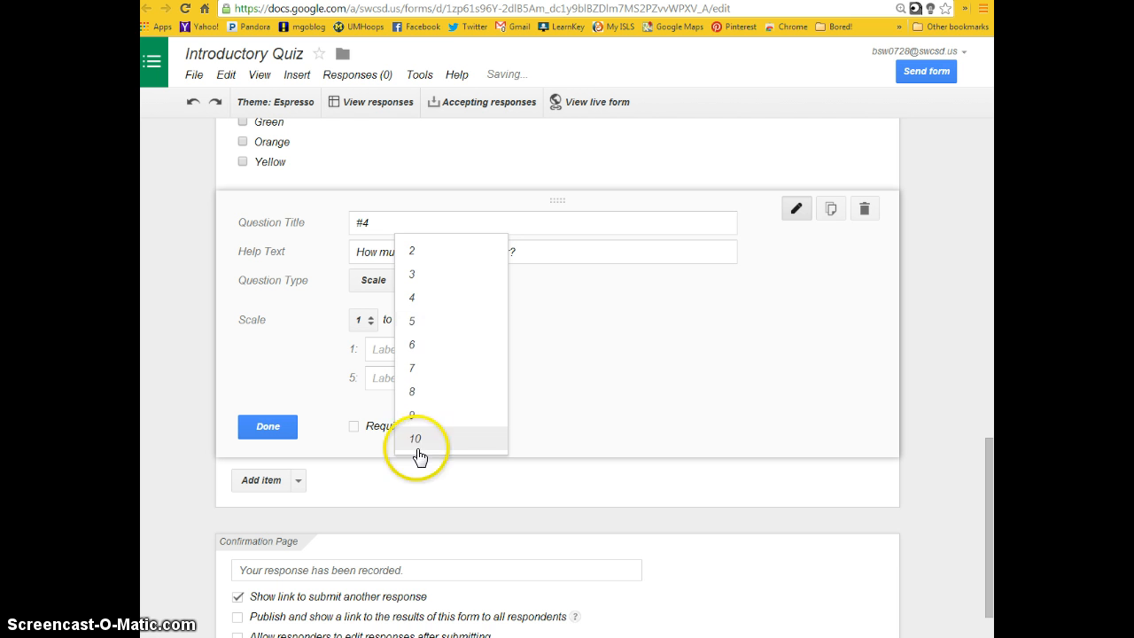
pyautogui.click(656, 354)
pyautogui.click(428, 349)
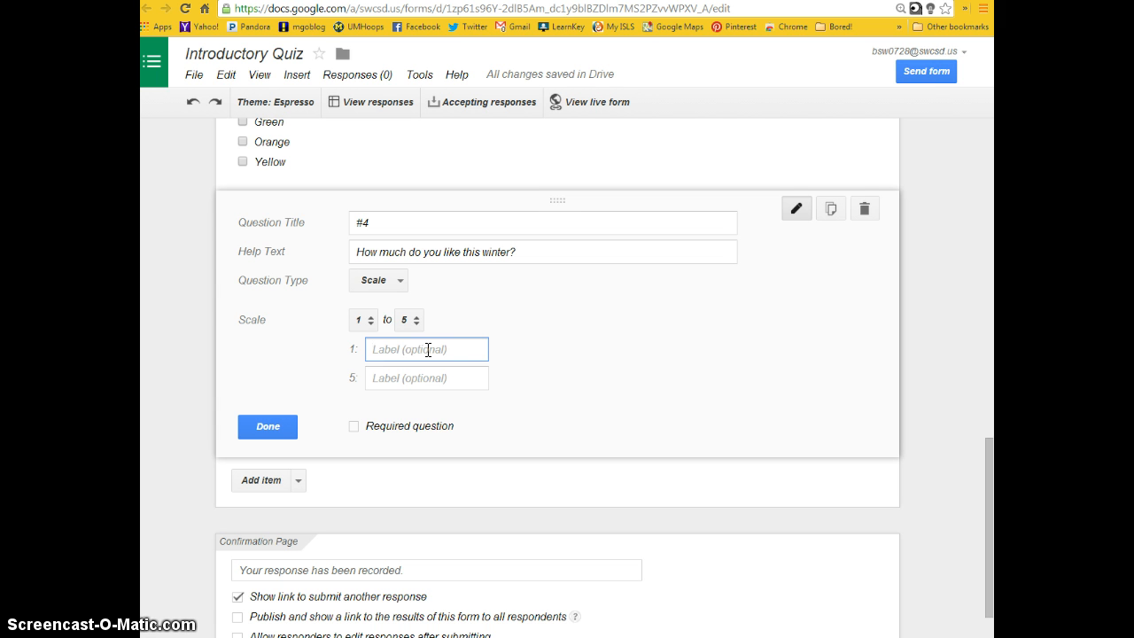
pyautogui.write('Awful')
pyautogui.click(422, 378)
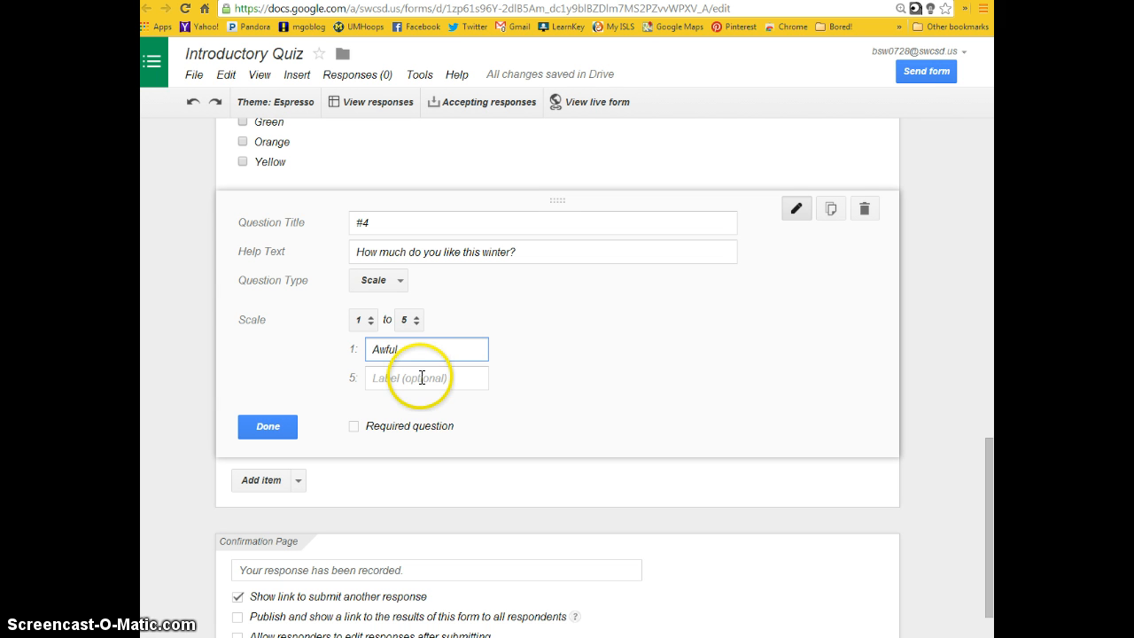
pyautogui.write('Aweso')
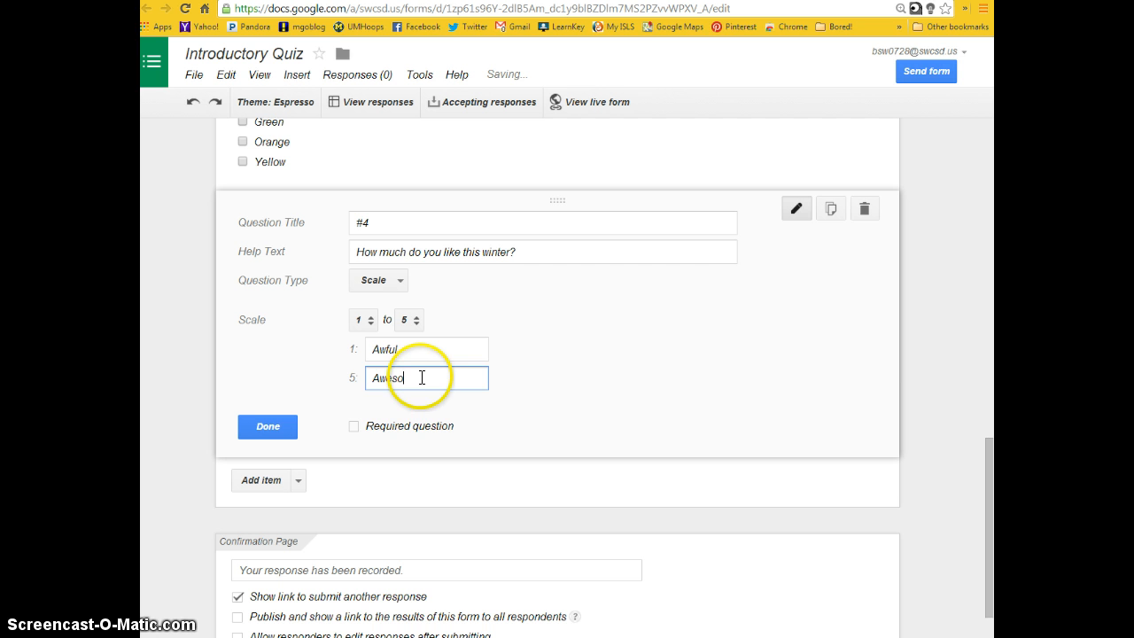
pyautogui.write('me')
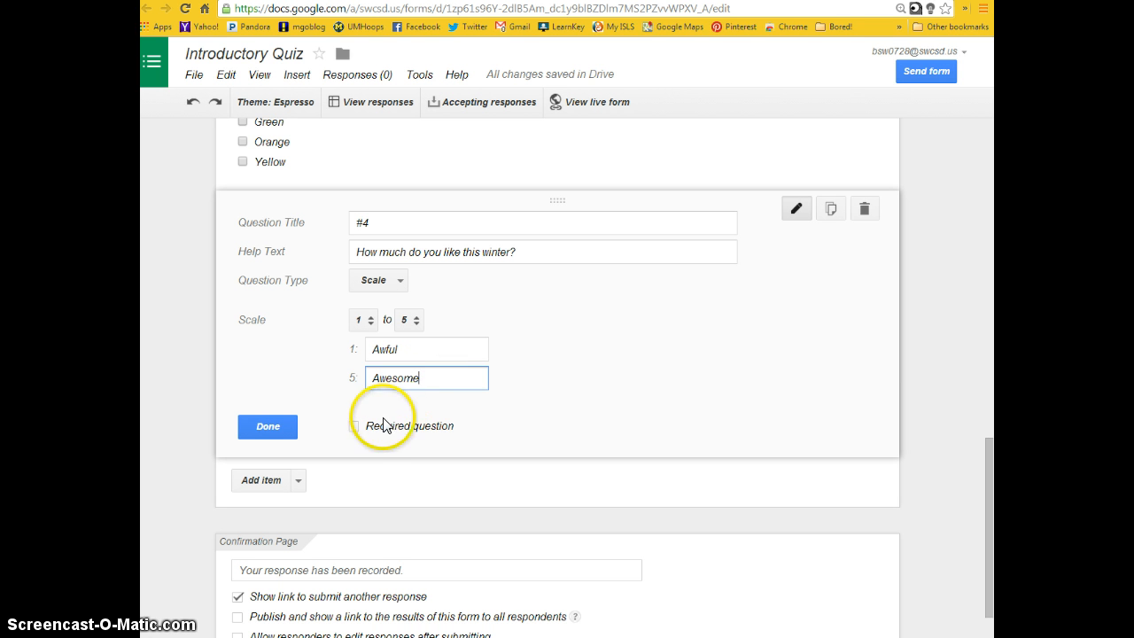
pyautogui.click(355, 427)
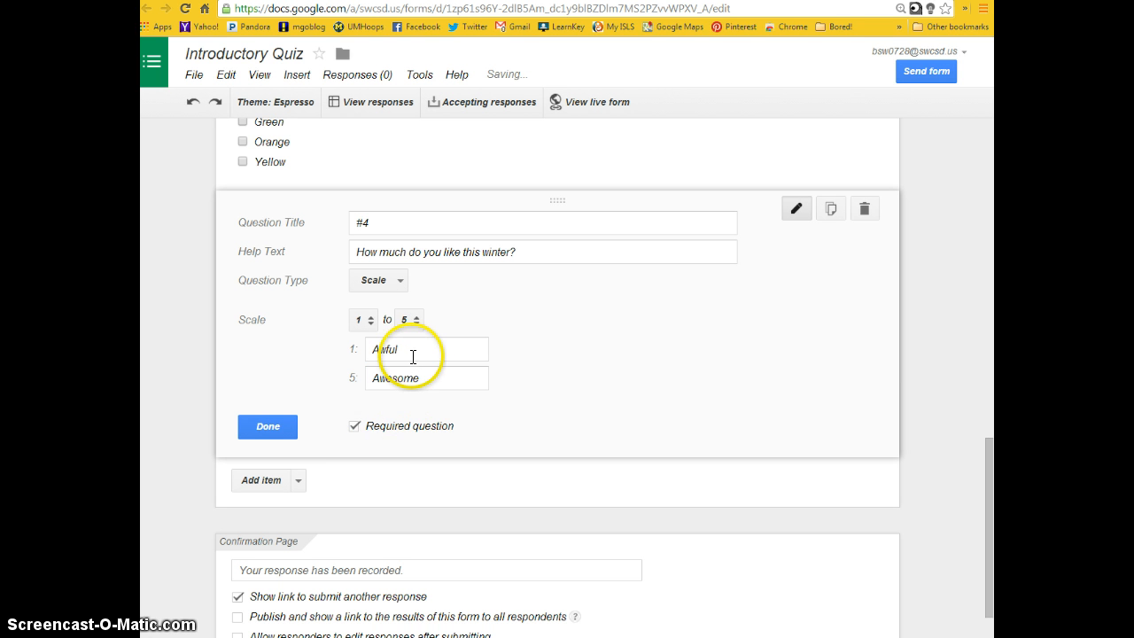
pyautogui.click(269, 426)
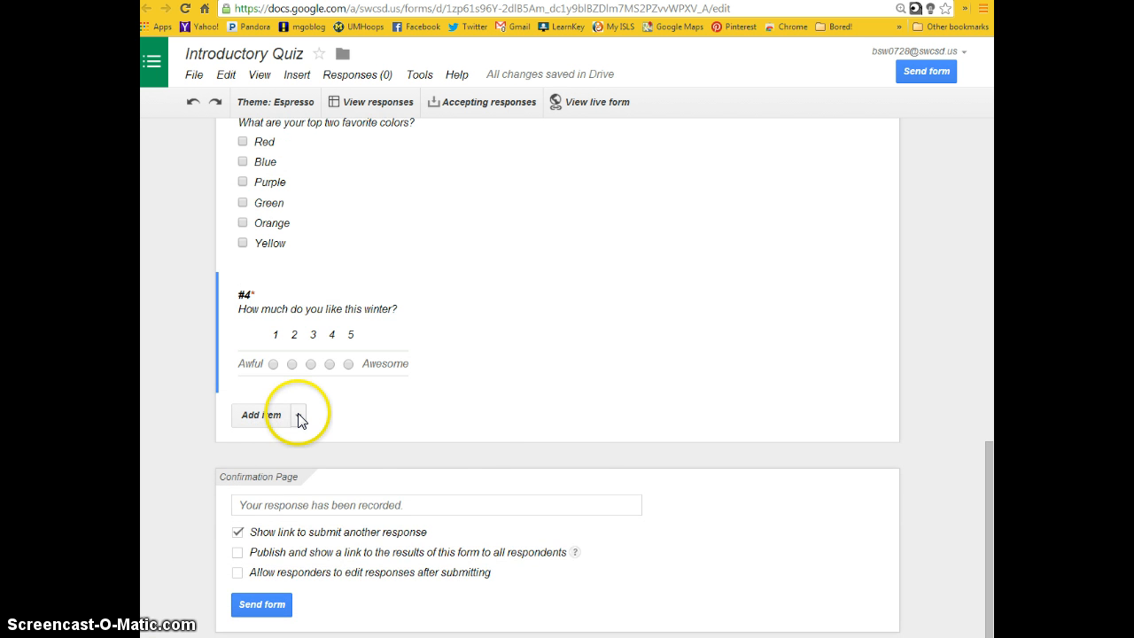
# - Add a grid question titled "How much do you like each season?" after question #4
pyautogui.click(298, 416)
pyautogui.click(410, 435)
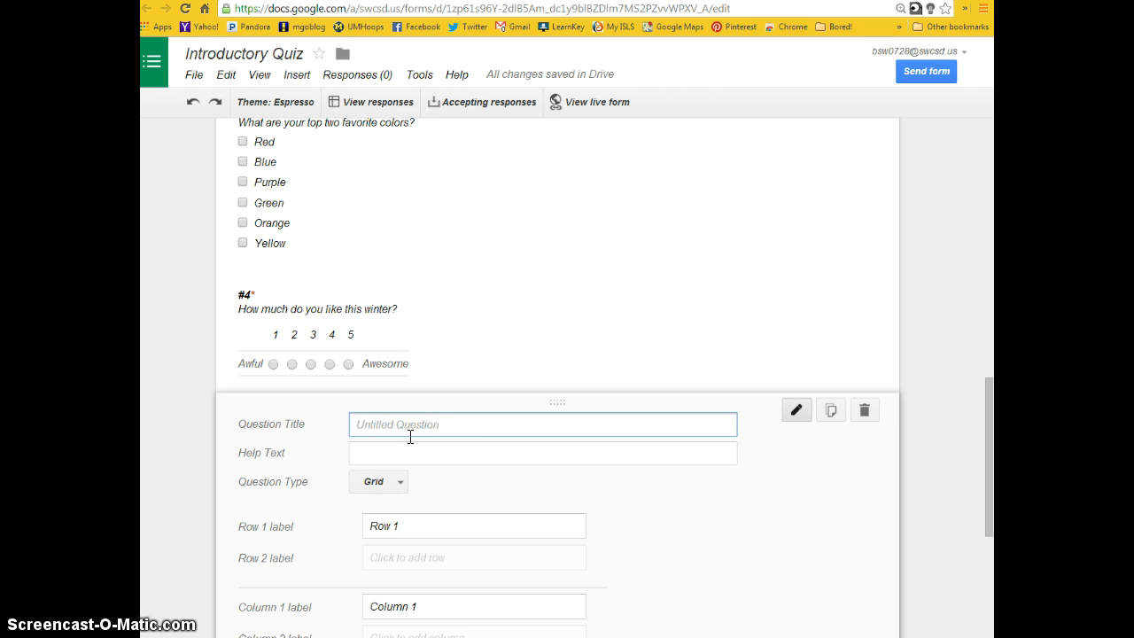
pyautogui.write('How much do you like each season?')
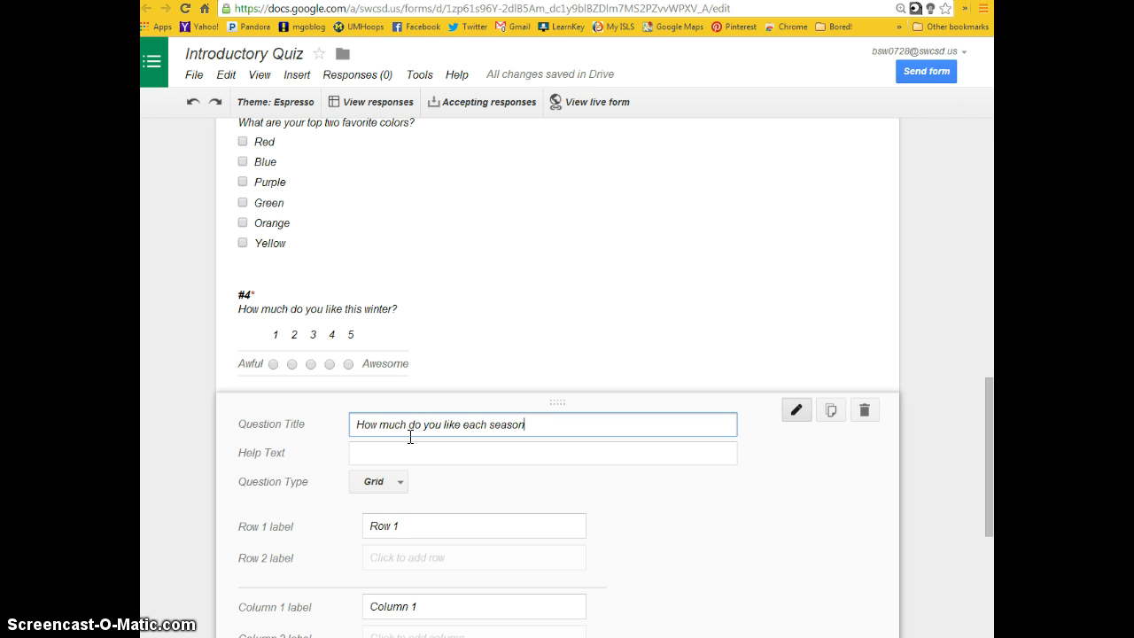
# - Move the season question's wording from the title into the help text and title the question "#5"
pyautogui.hotkey('ctrl', 'a')
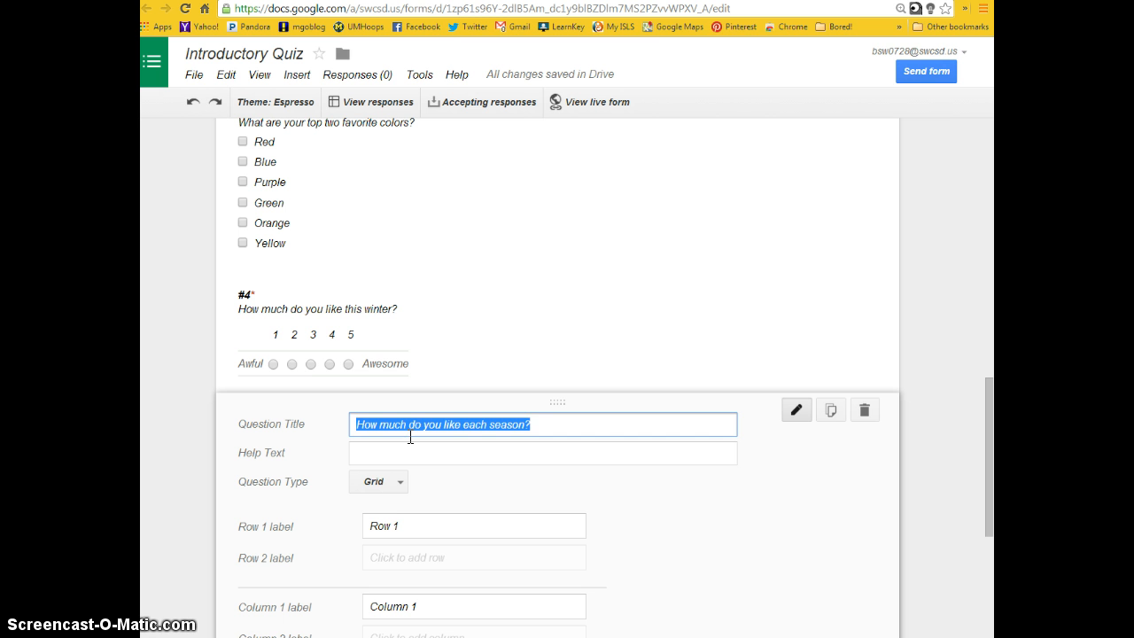
pyautogui.hotkey('ctrl', 'x')
pyautogui.click(402, 457)
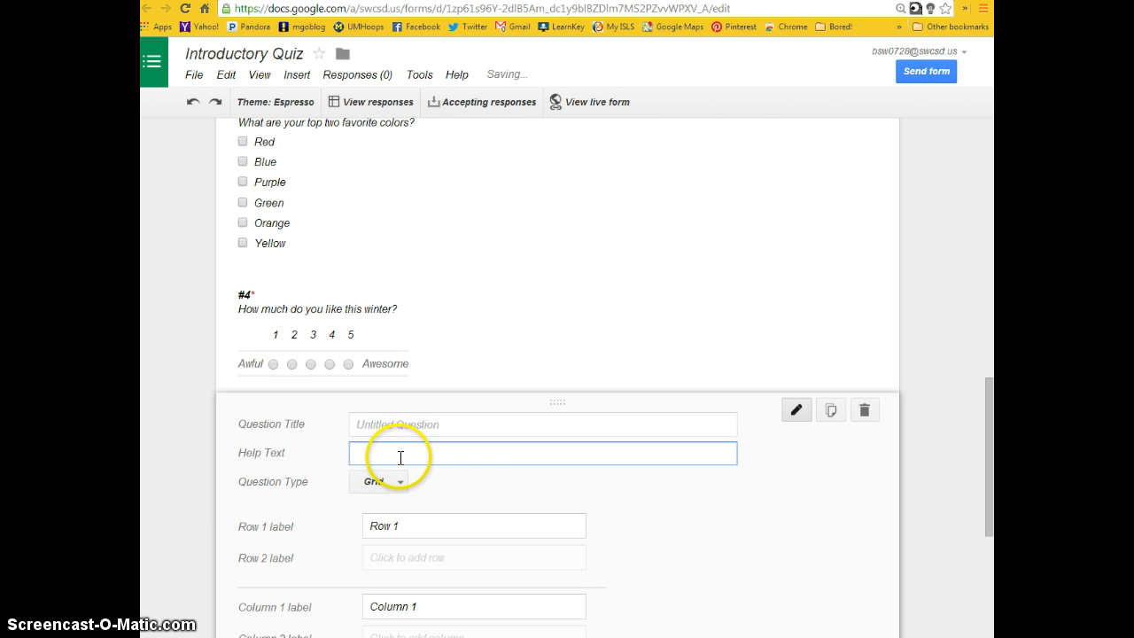
pyautogui.hotkey('ctrl', 'v')
pyautogui.click(405, 425)
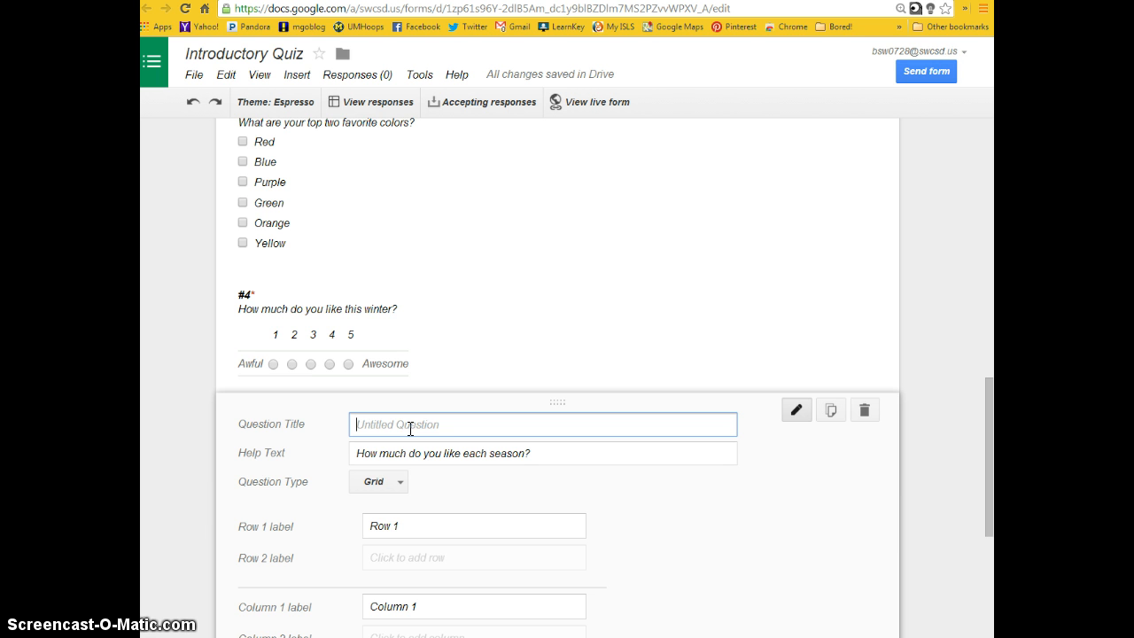
pyautogui.write('#5')
# - Label the four grid rows of question #5 Winter, Spring, Summer and Fall
pyautogui.scroll(-1, 421, 425)
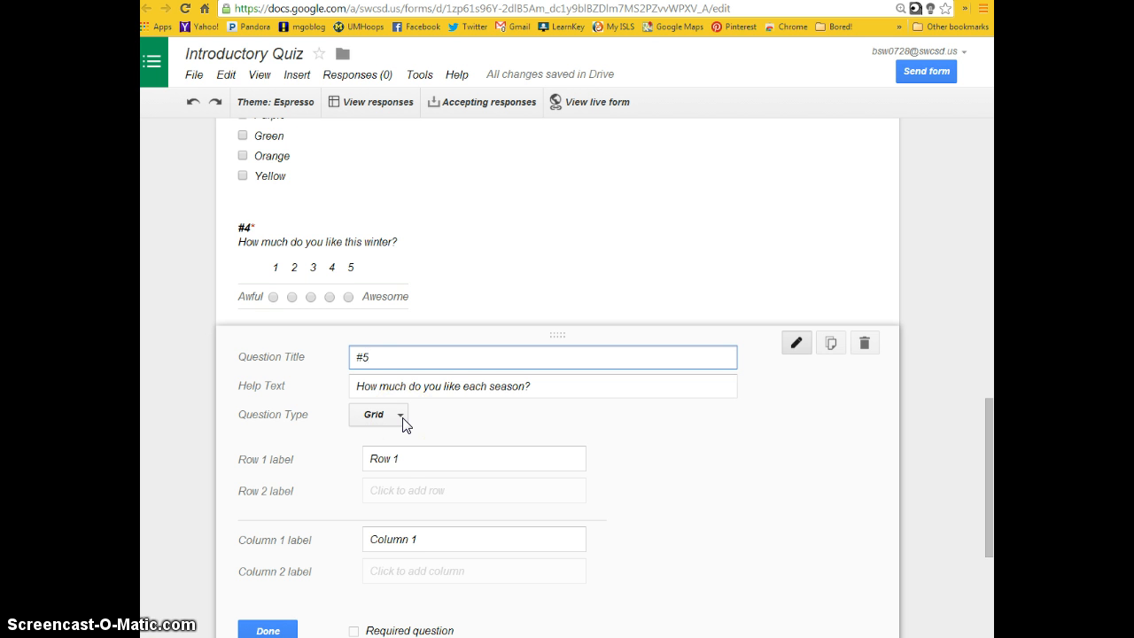
pyautogui.click(385, 458)
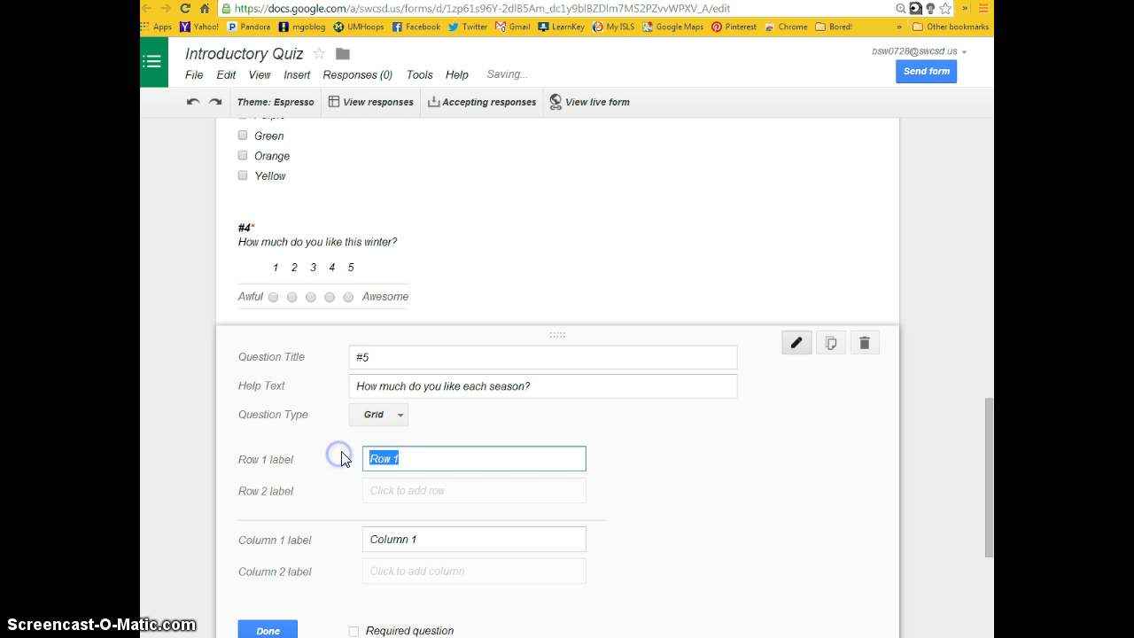
pyautogui.write('Winters')
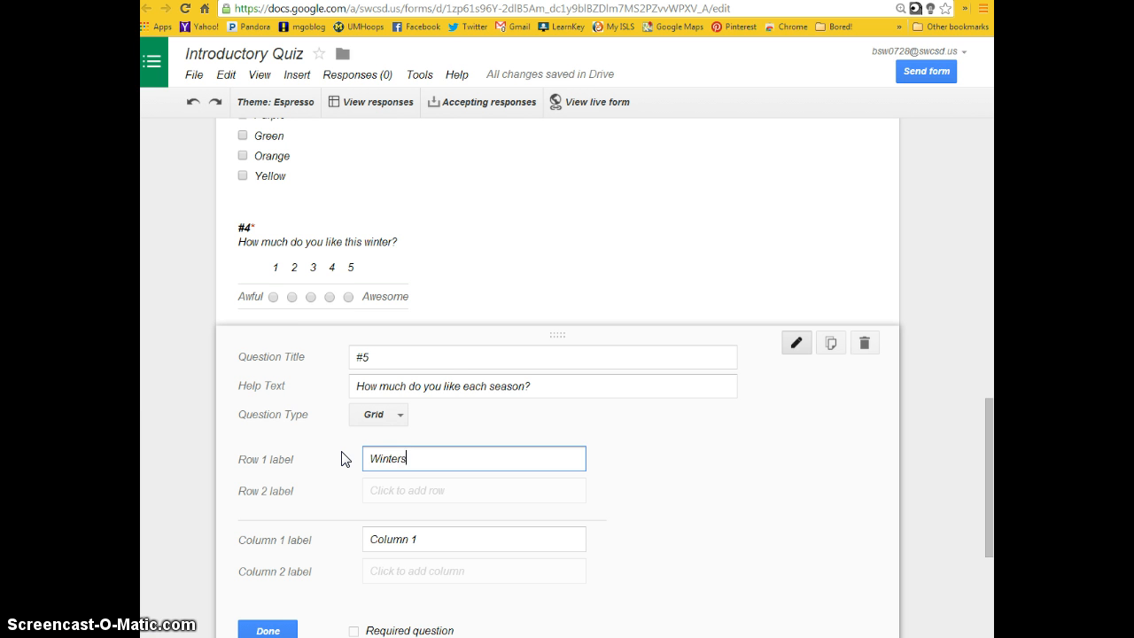
pyautogui.press('BackSpace')
pyautogui.press('Tab')
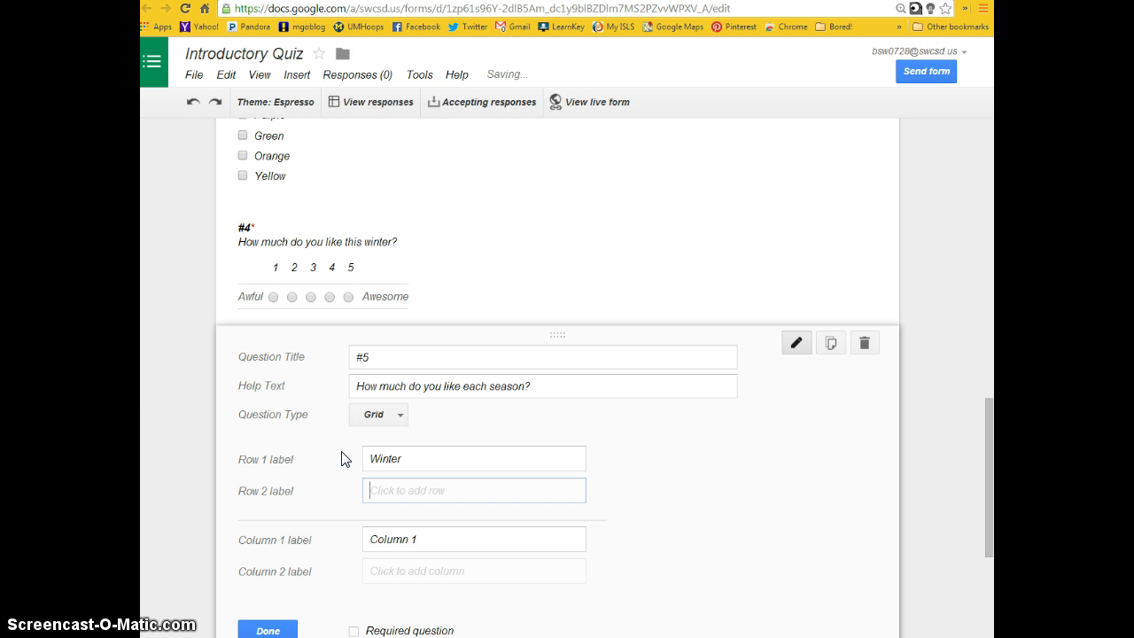
pyautogui.write('Spring')
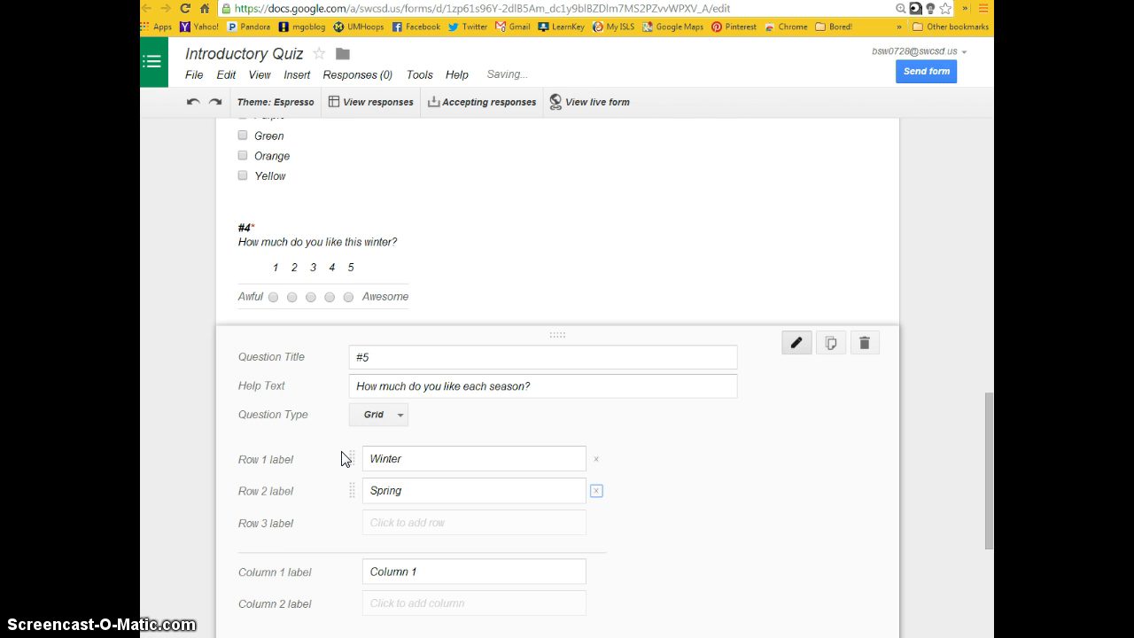
pyautogui.press('Tab')
pyautogui.write('Summer')
pyautogui.press('Tab')
pyautogui.press('Tab')
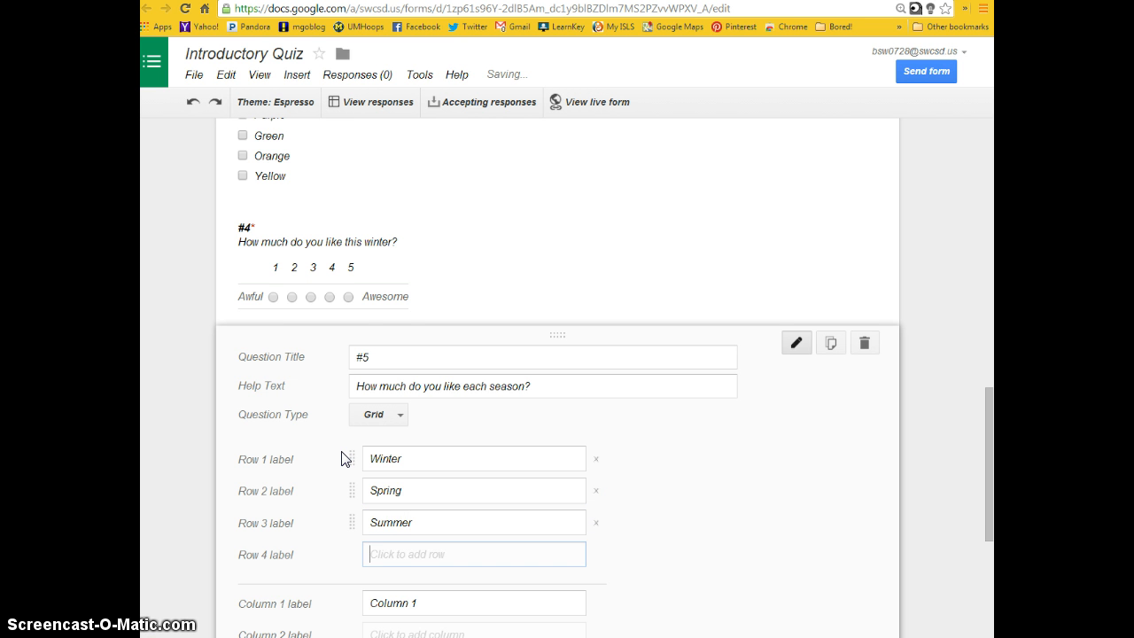
pyautogui.write('Fall')
# - Label the first grid column of question #5 "Not At All"
pyautogui.scroll(-2, 345, 458)
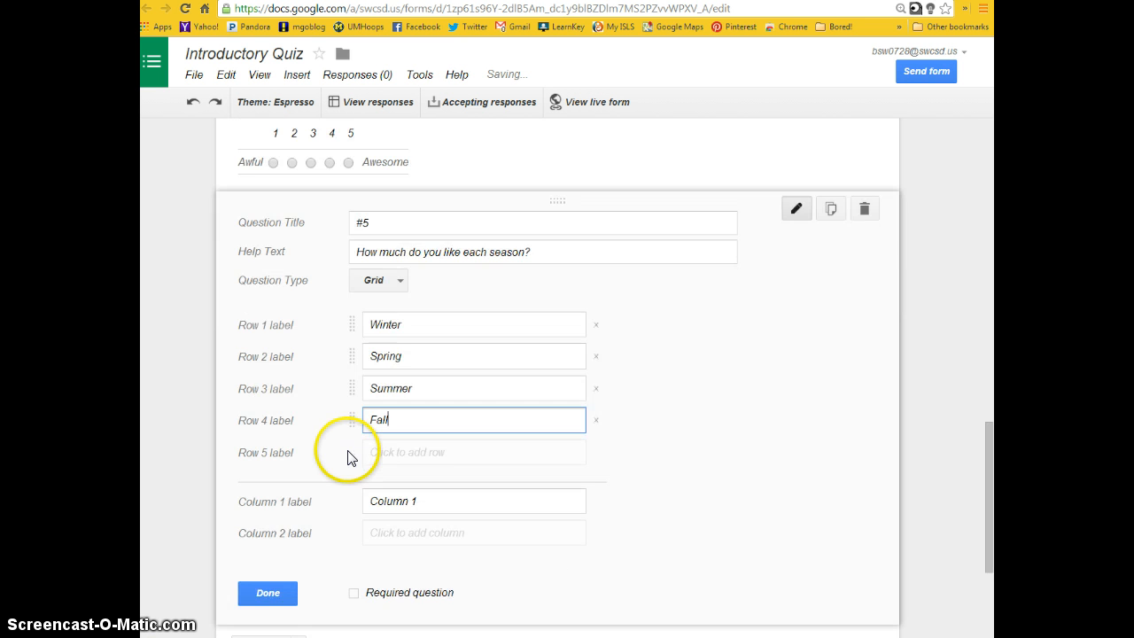
pyautogui.click(450, 498)
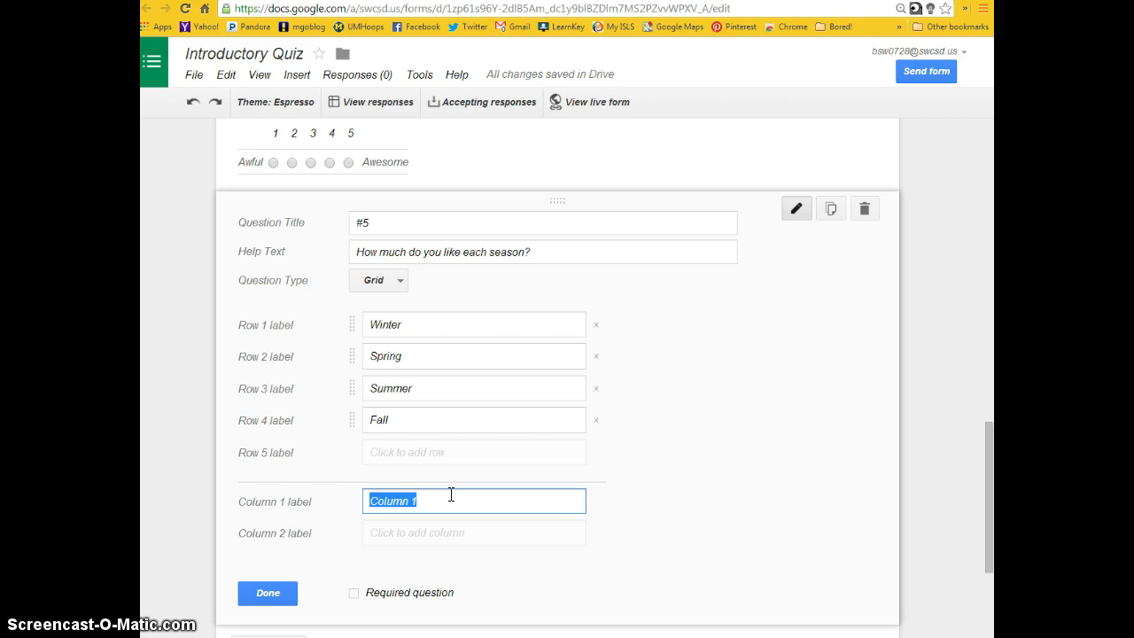
pyautogui.write('Not A')
pyautogui.press('BackSpace')
pyautogui.write('at Al')
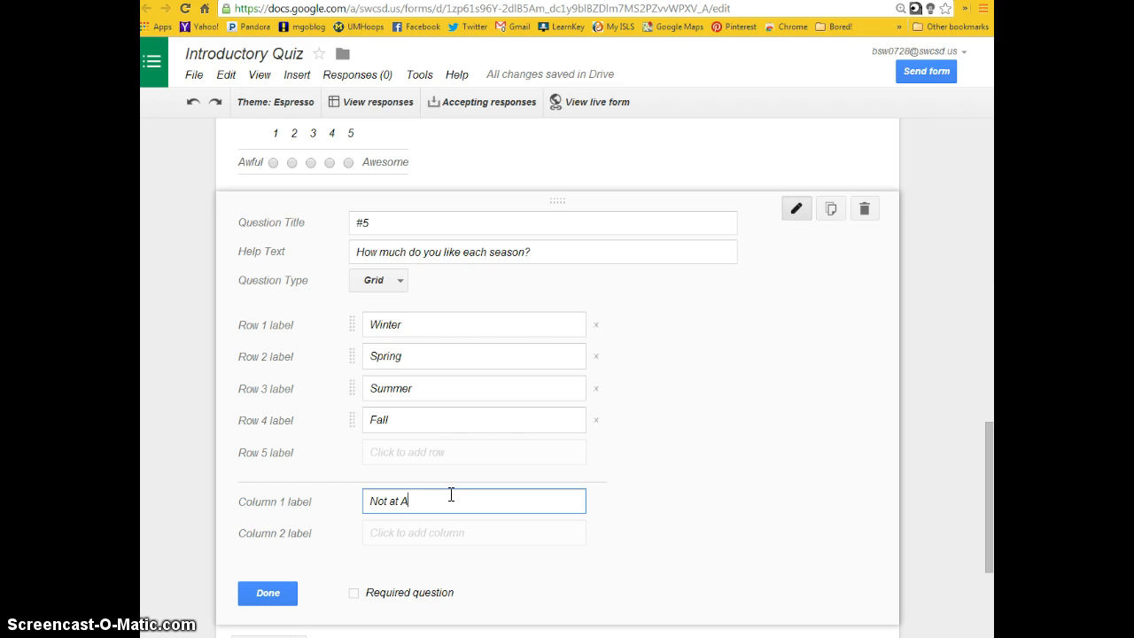
pyautogui.press('BackSpace')
pyautogui.press('BackSpace')
pyautogui.press('BackSpace')
pyautogui.press('BackSpace')
pyautogui.press('BackSpace')
pyautogui.write('At All')
pyautogui.press('Tab')
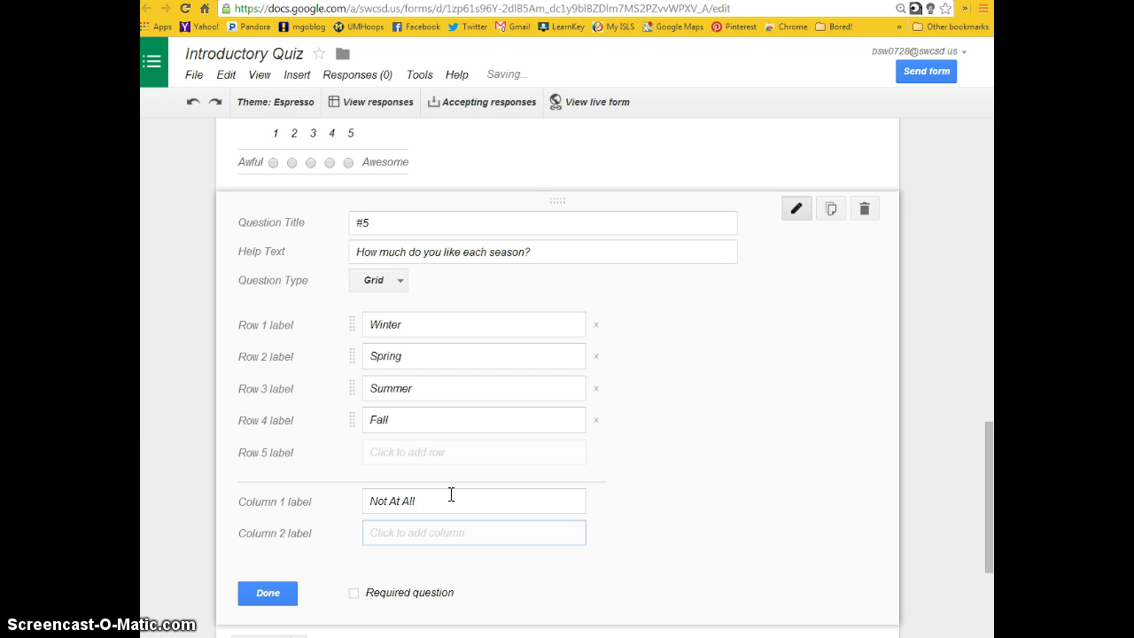
# - Add the grid columns "Some" and "It's My Favorite!" and finish #5 as a required question
pyautogui.write('Some')
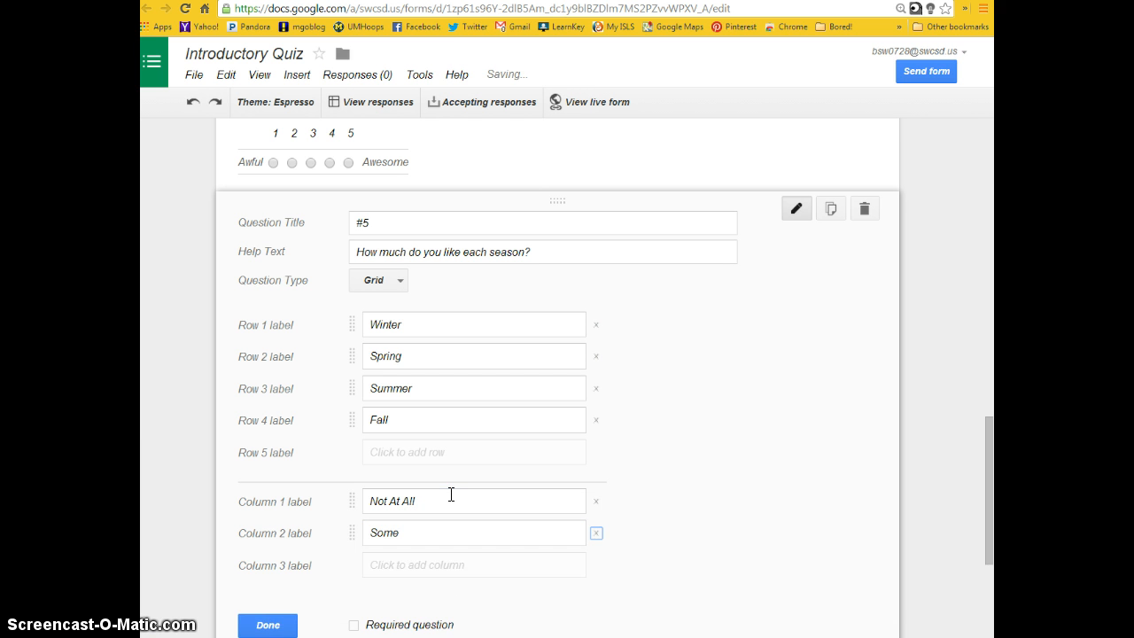
pyautogui.press('Tab')
pyautogui.write('I')
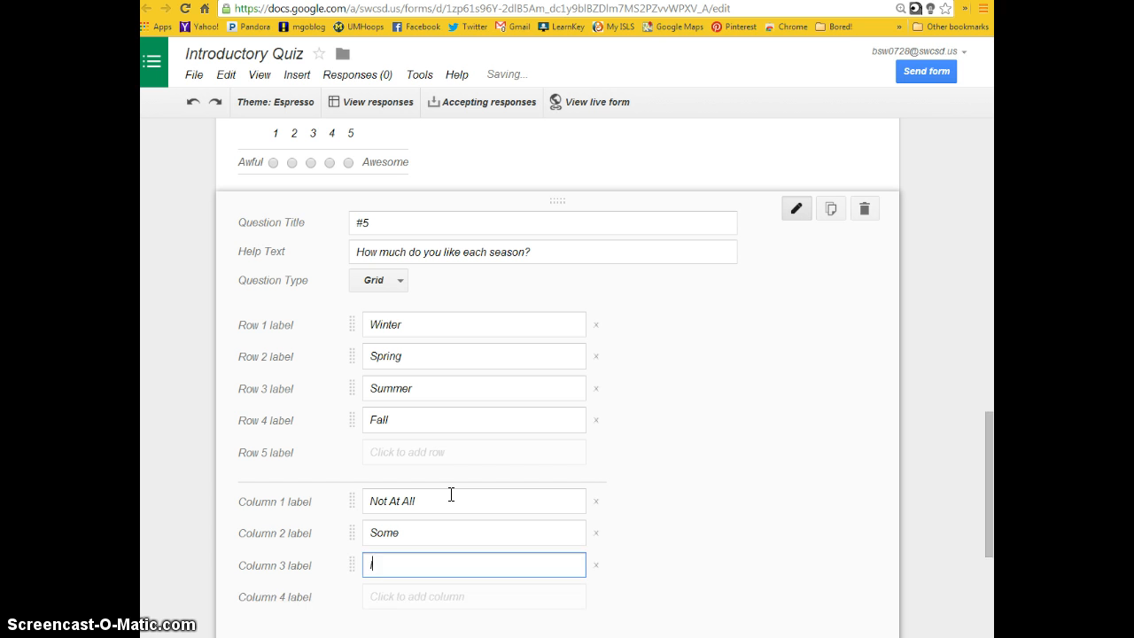
pyautogui.write("t's My Favo")
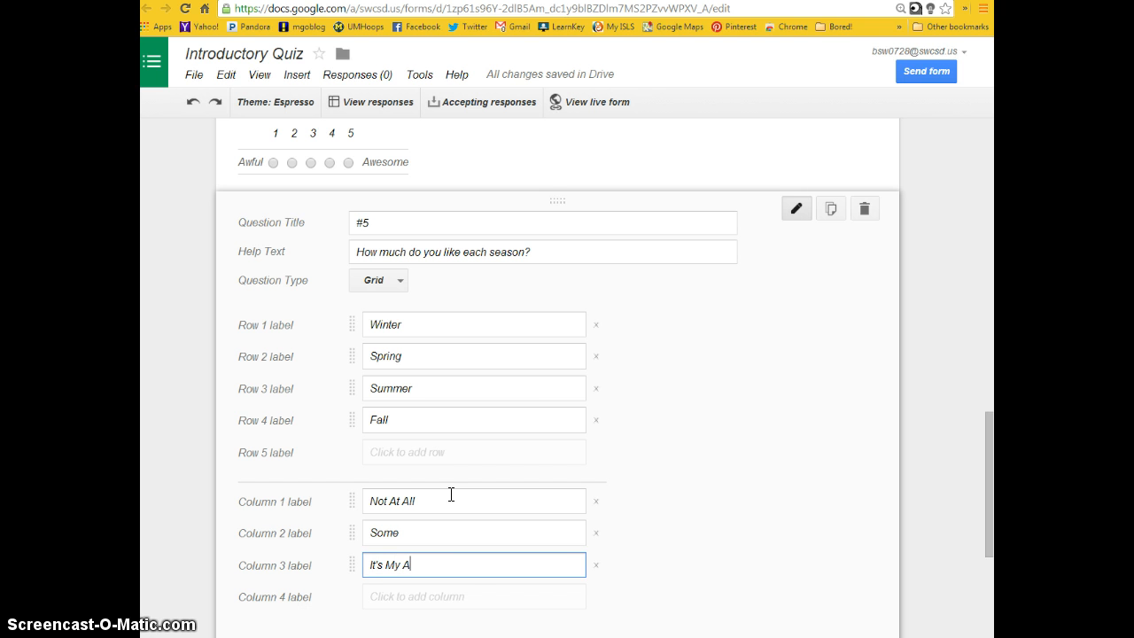
pyautogui.write('rite!')
pyautogui.scroll(-2, 439, 513)
pyautogui.click(353, 522)
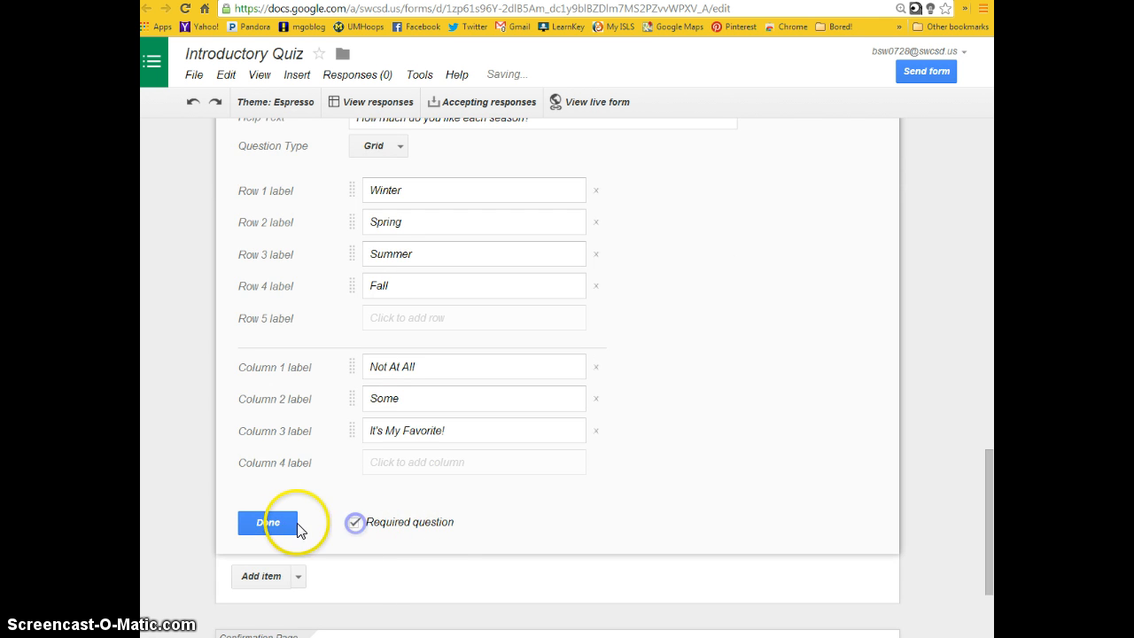
pyautogui.click(273, 522)
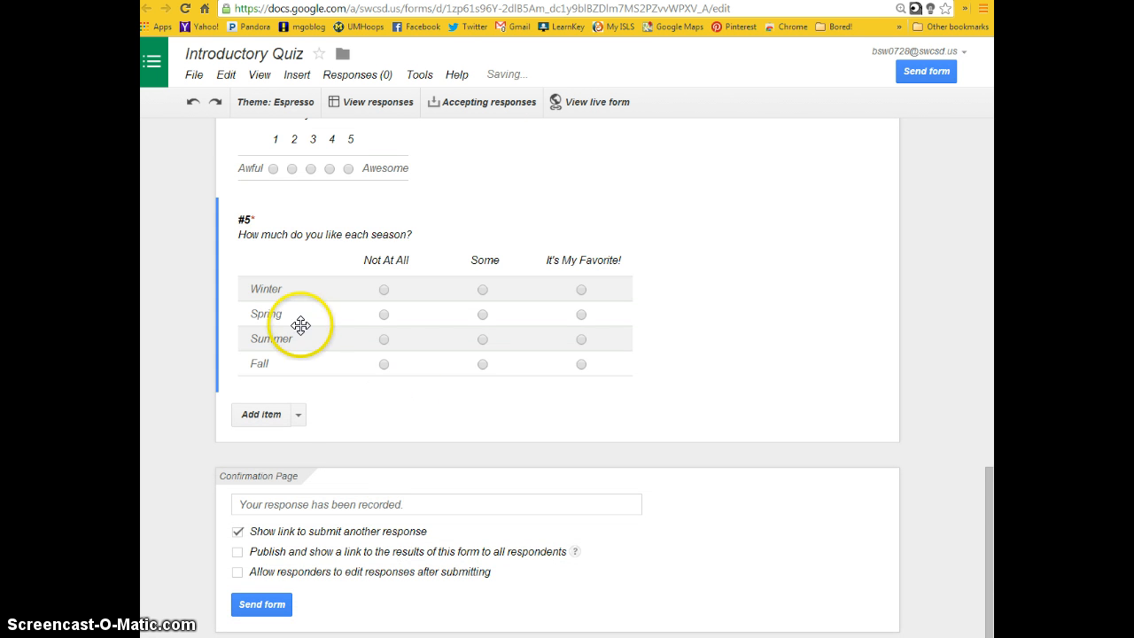
pyautogui.click(299, 414)
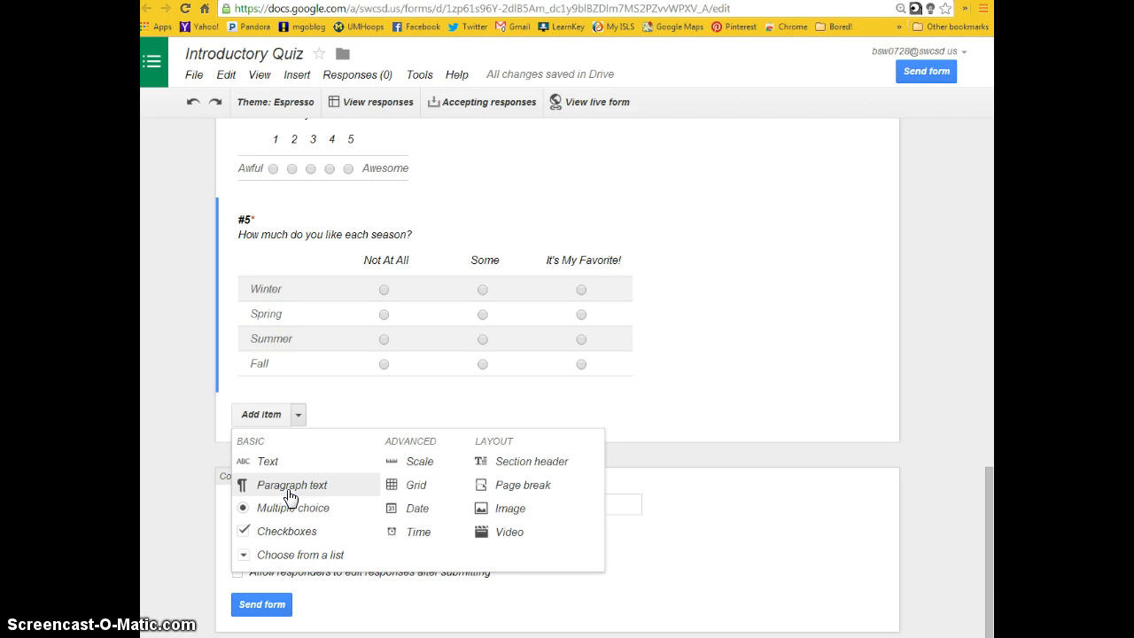
pyautogui.click(408, 510)
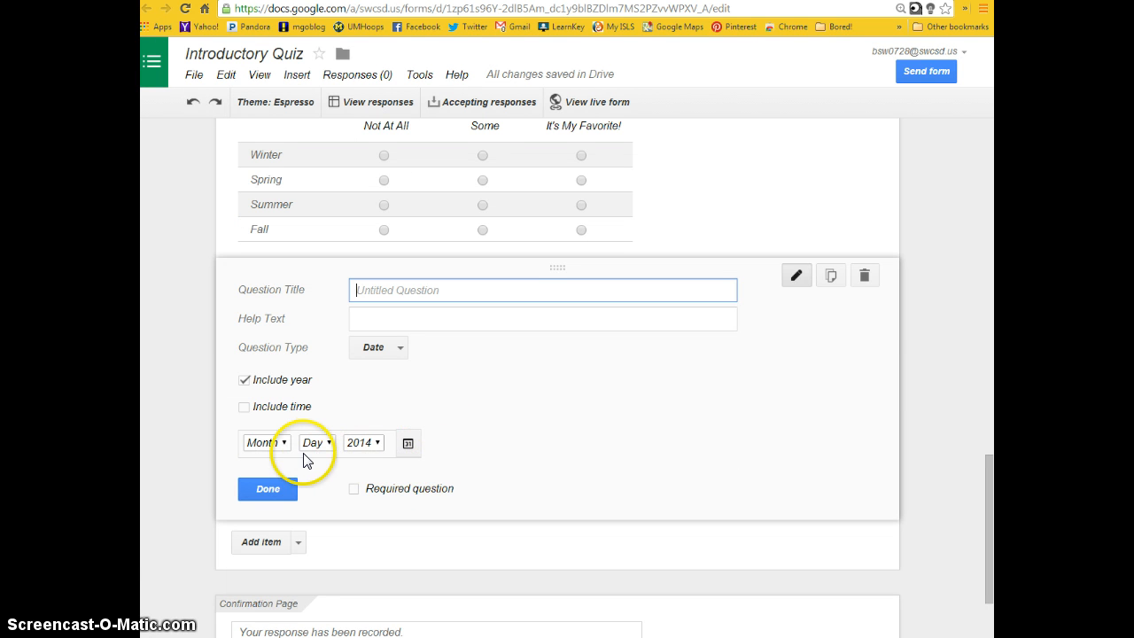
pyautogui.click(244, 407)
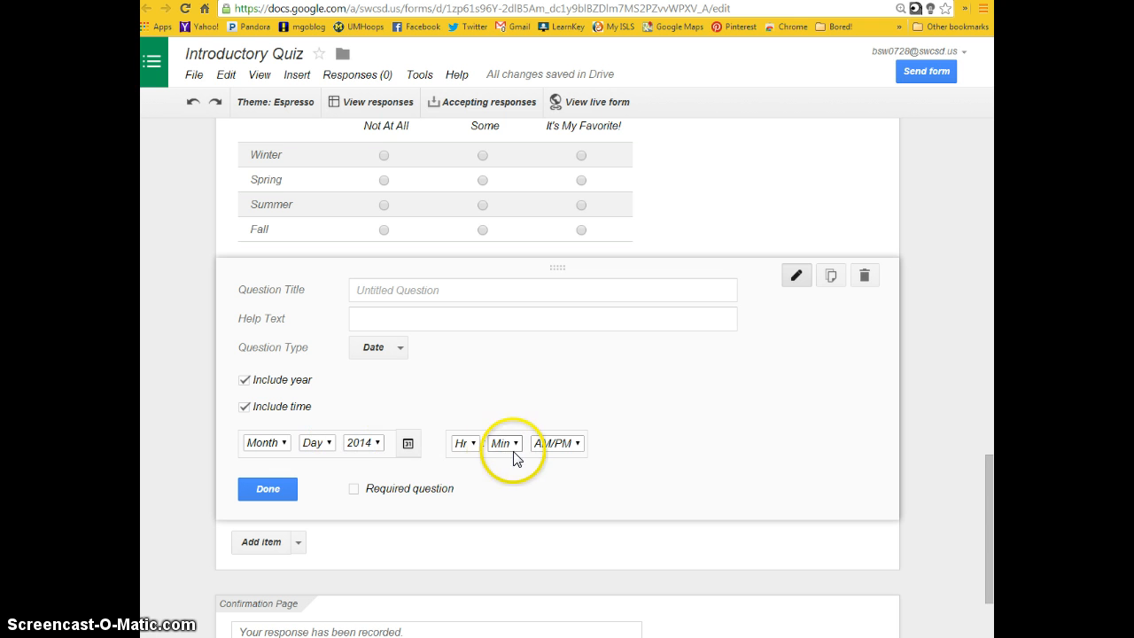
pyautogui.click(864, 278)
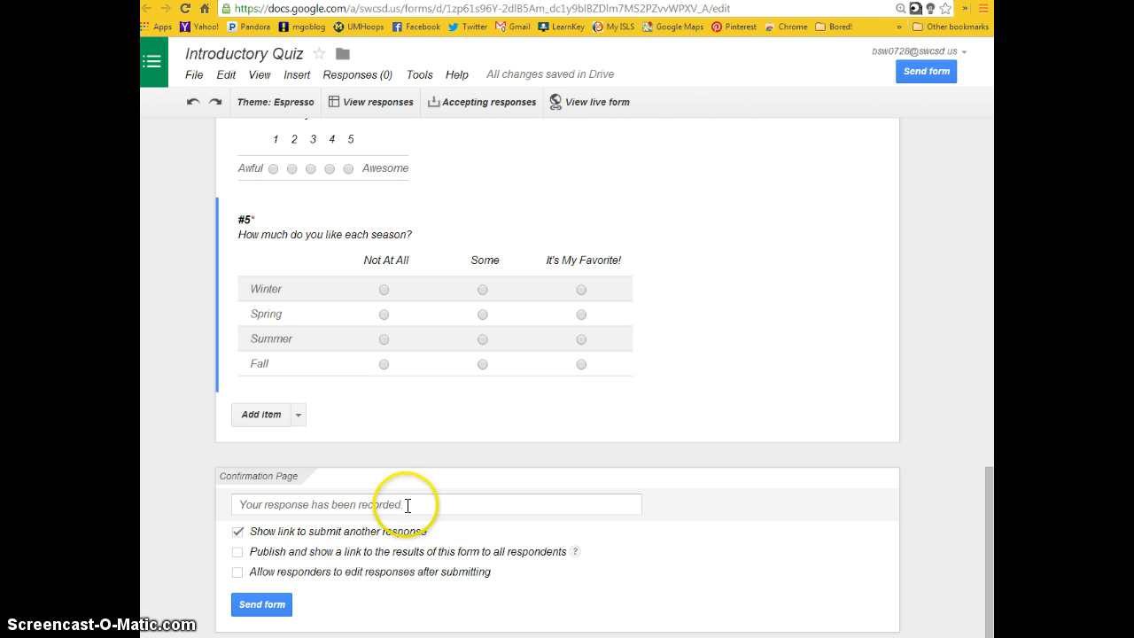
# - Change the confirmation page message to "Your quiz has been accepted."
pyautogui.moveTo(404, 509); pyautogui.dragTo(217, 502)
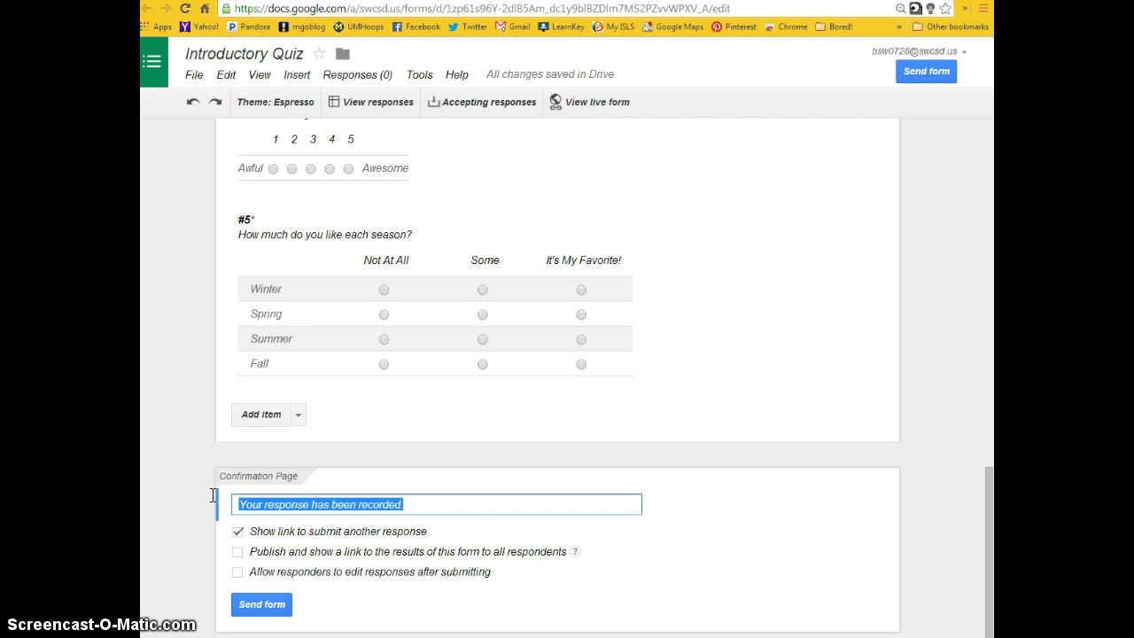
pyautogui.write('Your')
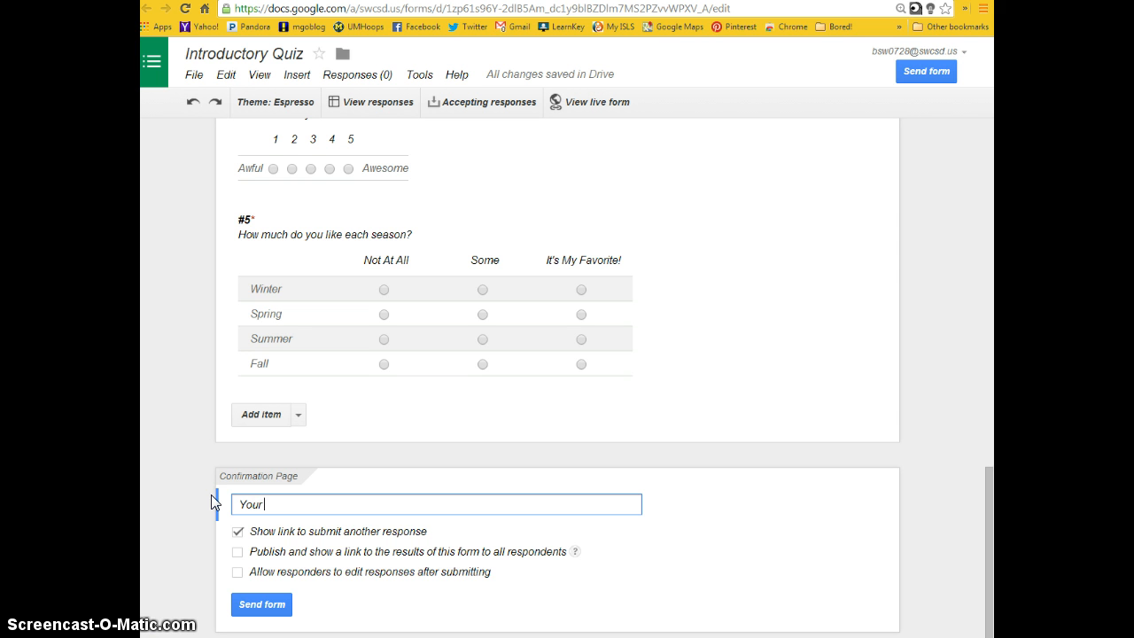
pyautogui.write(' quiz has been accepted.')
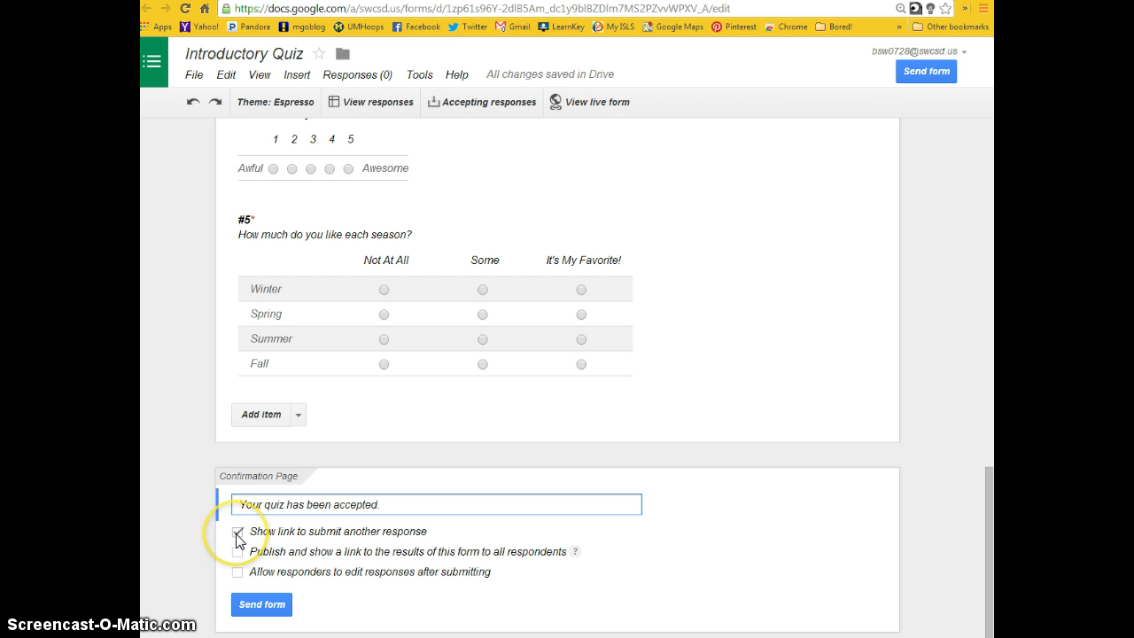
# - Turn off the link to submit another response and allow responders to edit responses after submitting
pyautogui.click(236, 533)
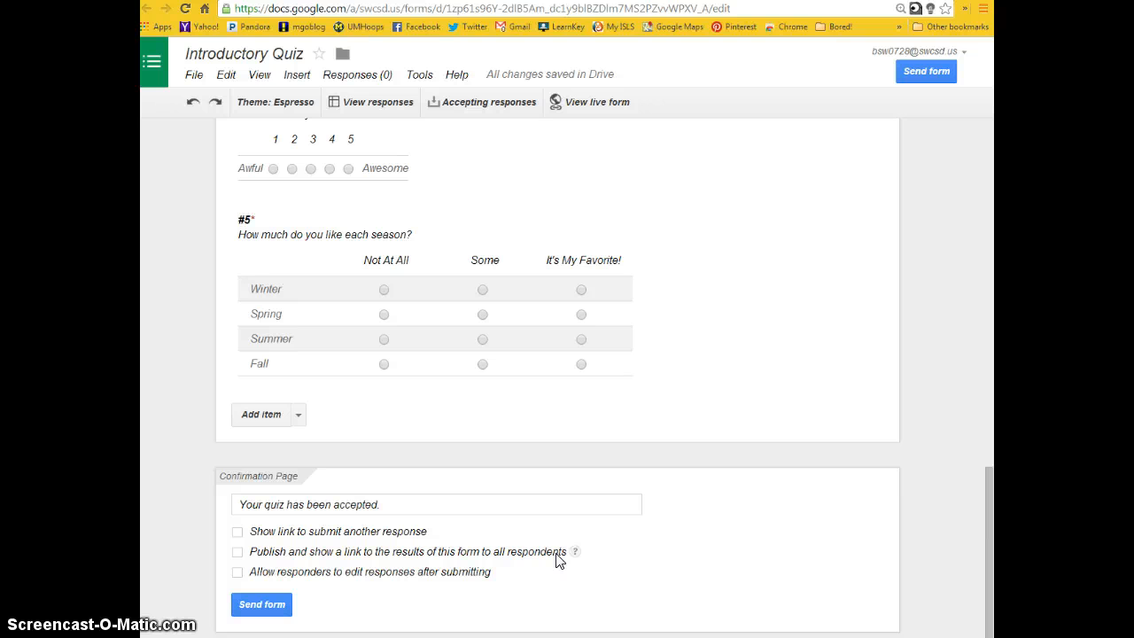
pyautogui.click(238, 575)
# - Set the form to automatically collect each respondent's South-Western City Schools username
pyautogui.scroll(2, 481, 488)
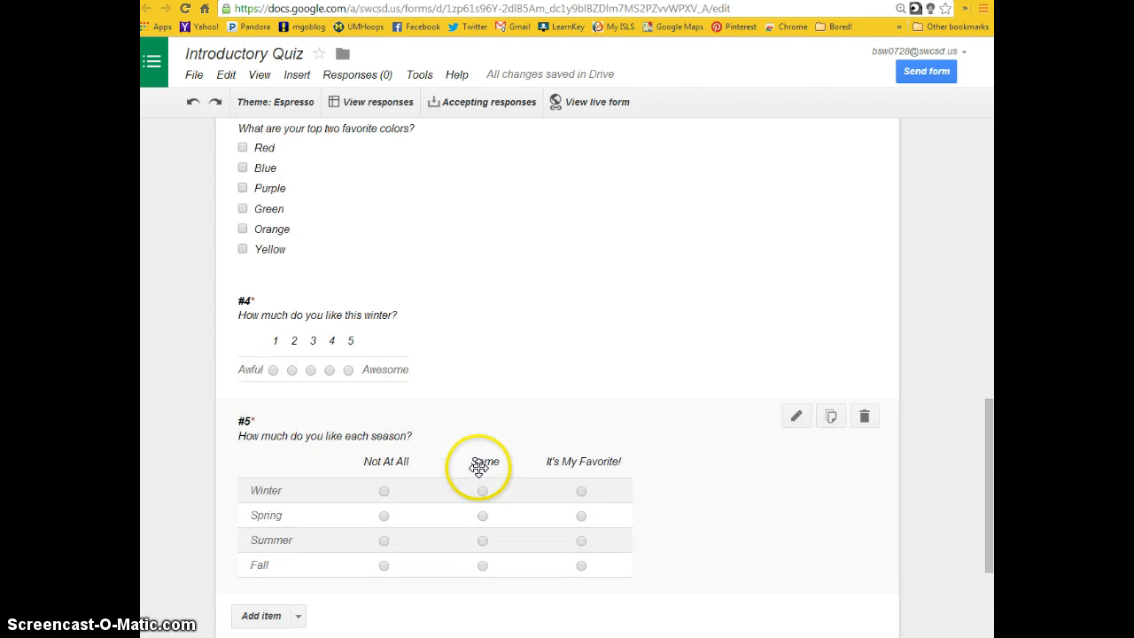
pyautogui.scroll(10, 478, 466)
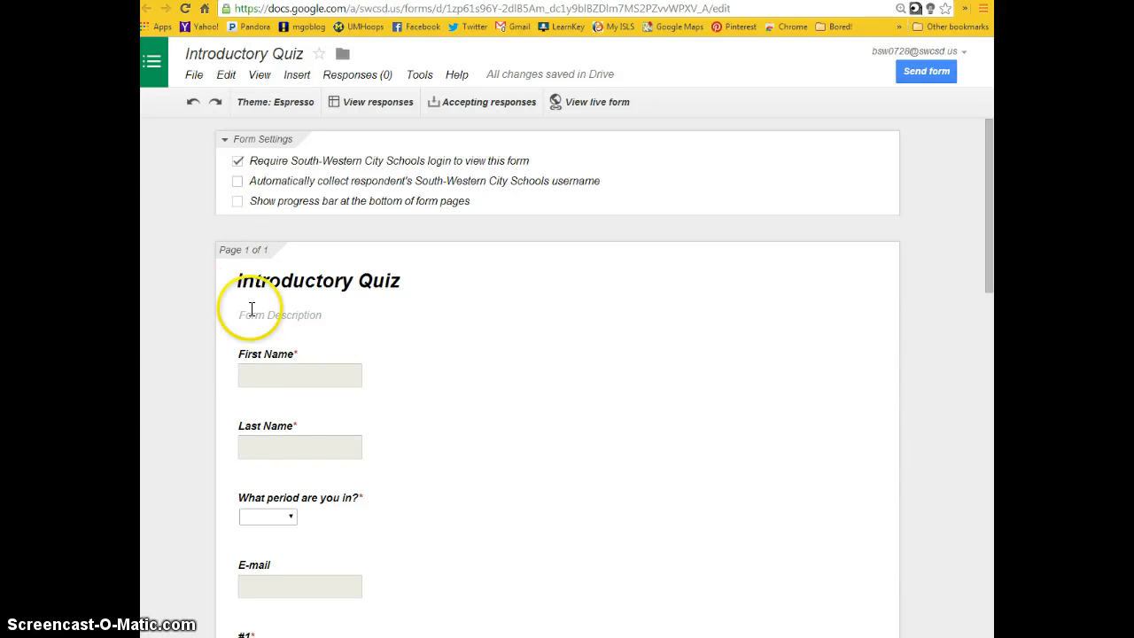
pyautogui.click(238, 183)
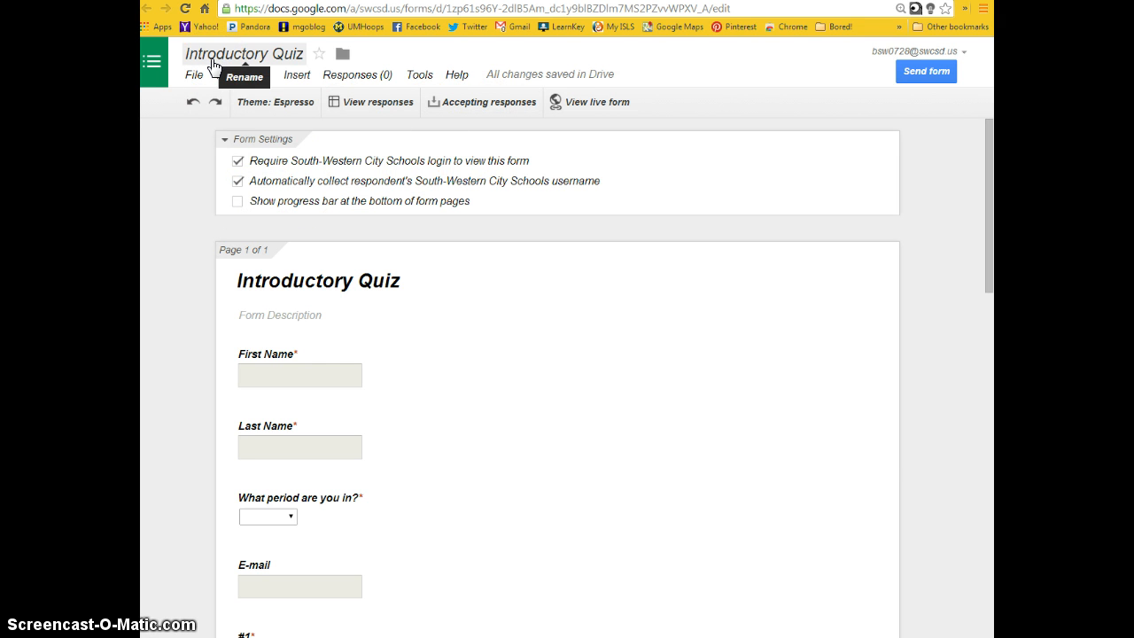
pyautogui.click(249, 108)
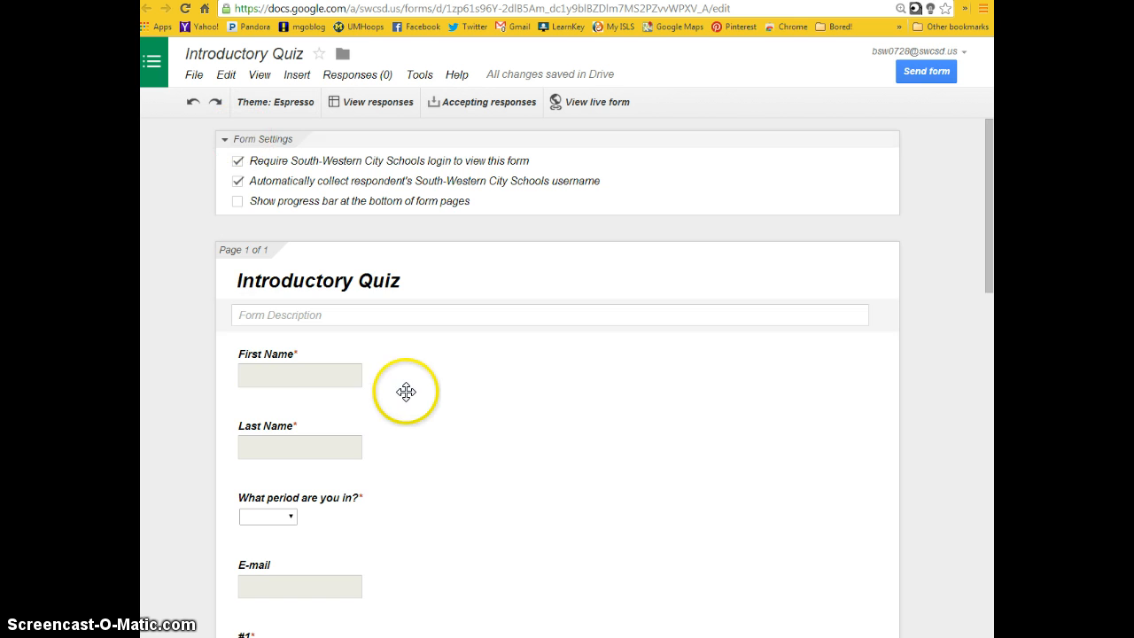
# - Review the live version of the quiz from start to finish and return to the form editor
pyautogui.scroll(-9, 406, 388)
pyautogui.scroll(1, 415, 382)
pyautogui.scroll(9, 414, 383)
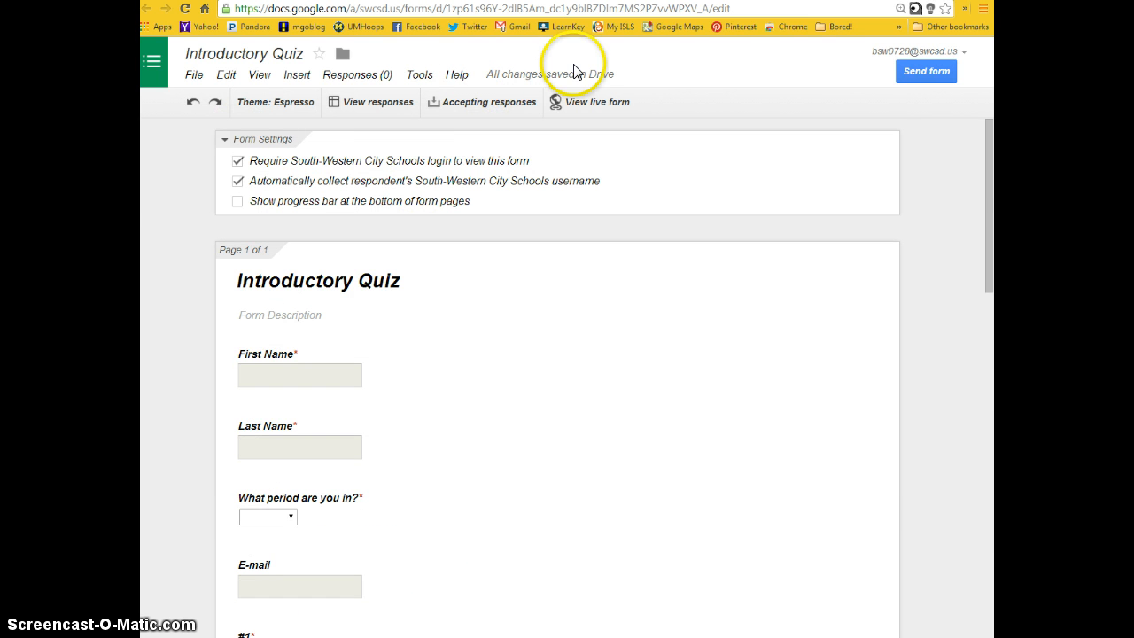
pyautogui.click(602, 101)
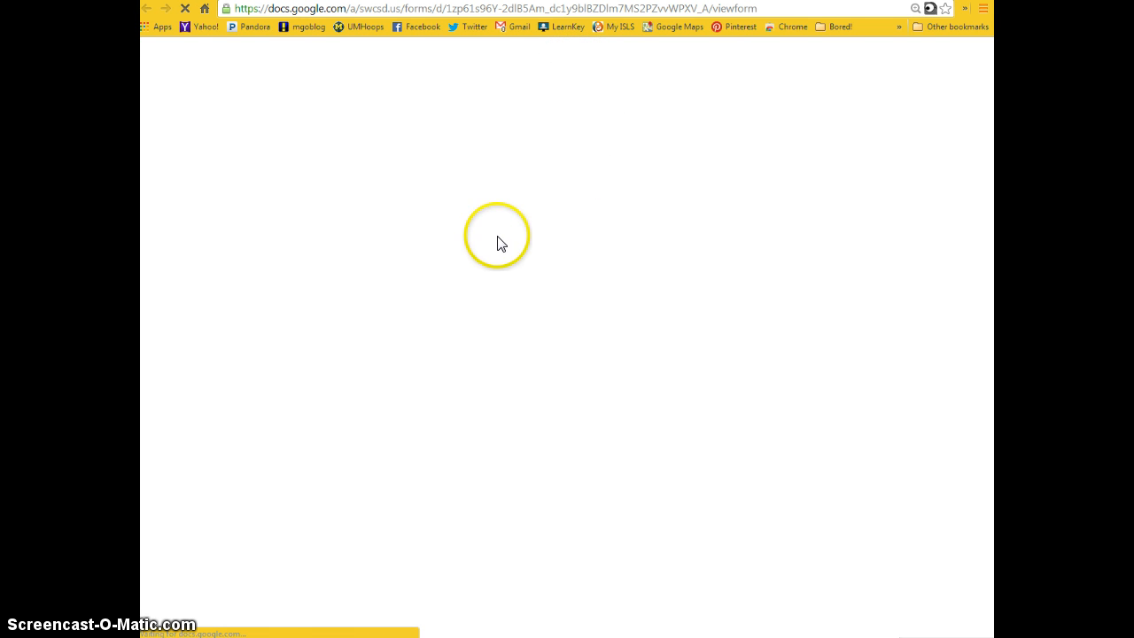
pyautogui.scroll(-4, 519, 228)
pyautogui.scroll(-3, 520, 229)
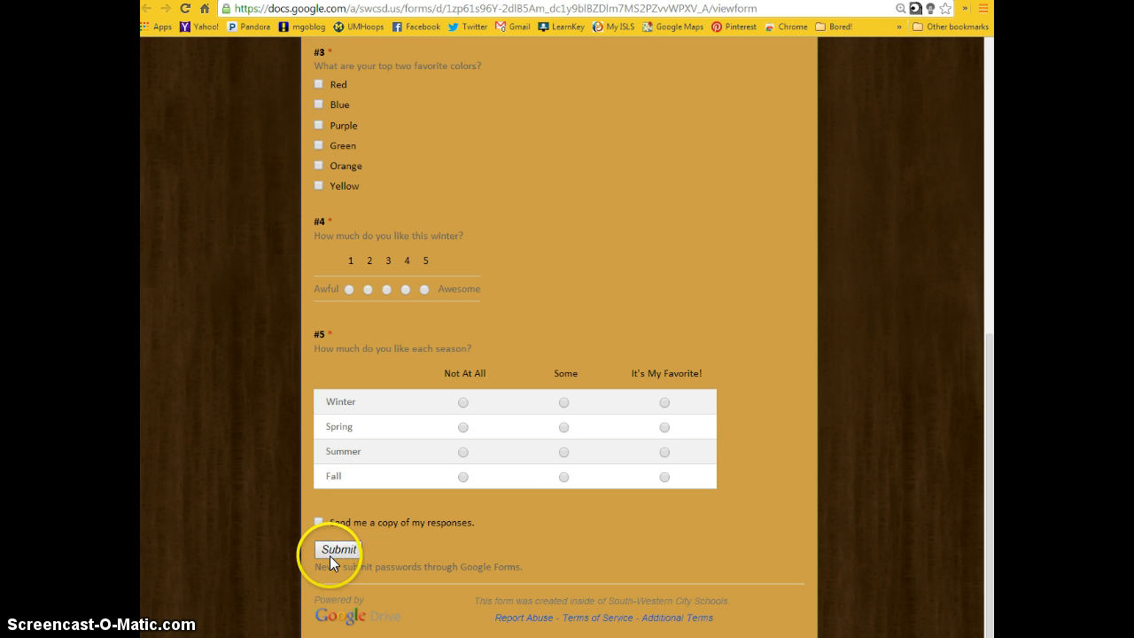
pyautogui.scroll(7, 507, 491)
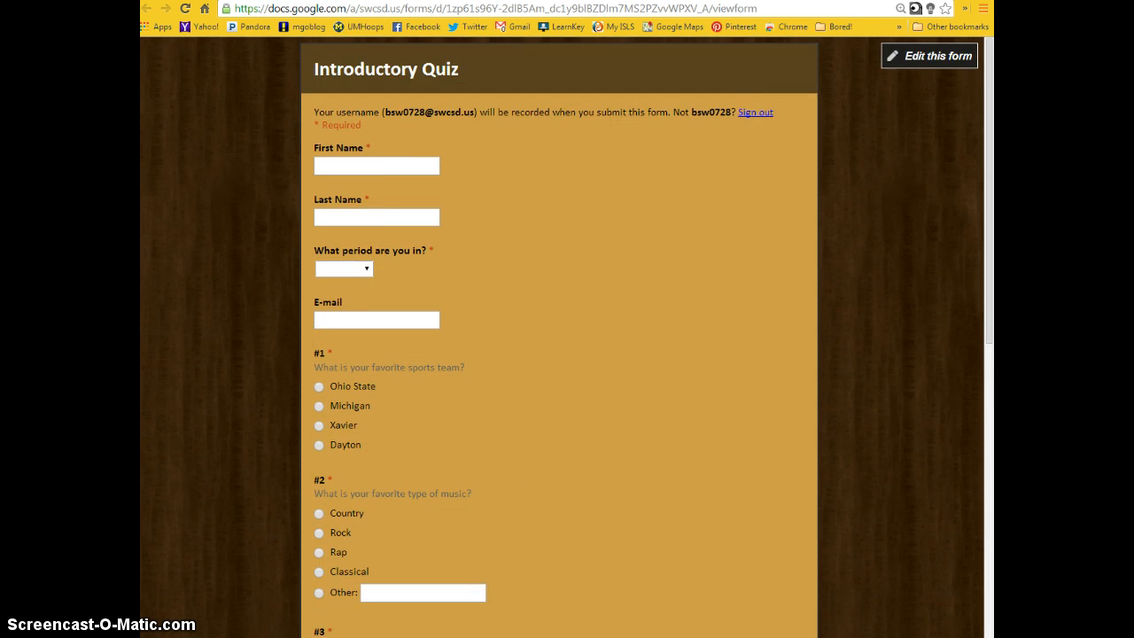
pyautogui.click(627, 1)
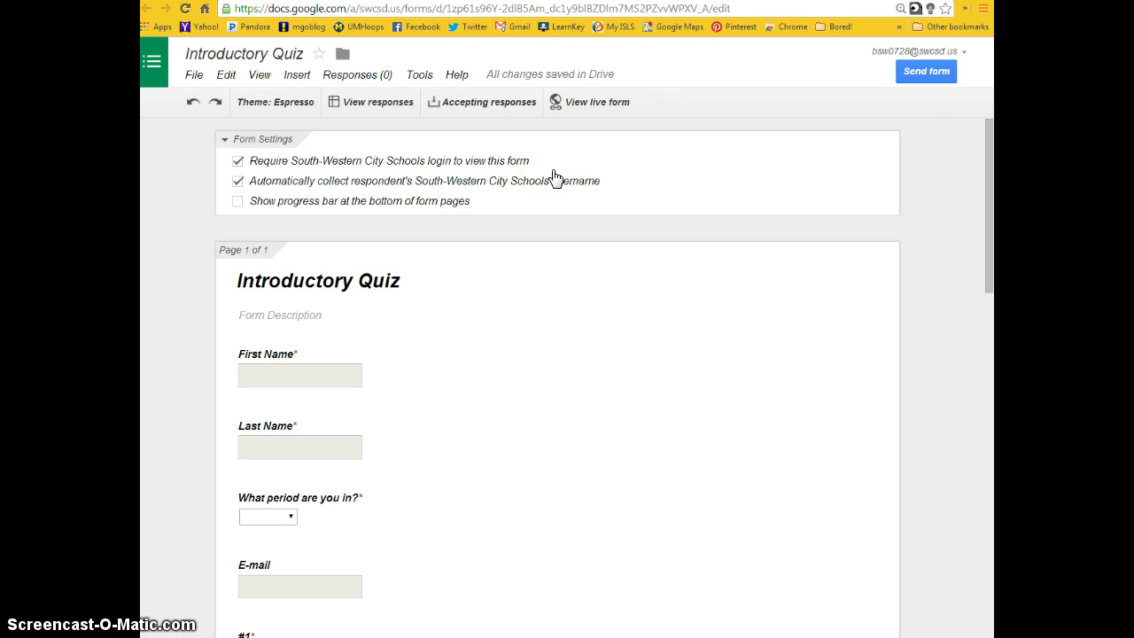
# - Start sending the form by email, choosing three suggested contacts as recipients and including a copy for yourself
pyautogui.click(924, 74)
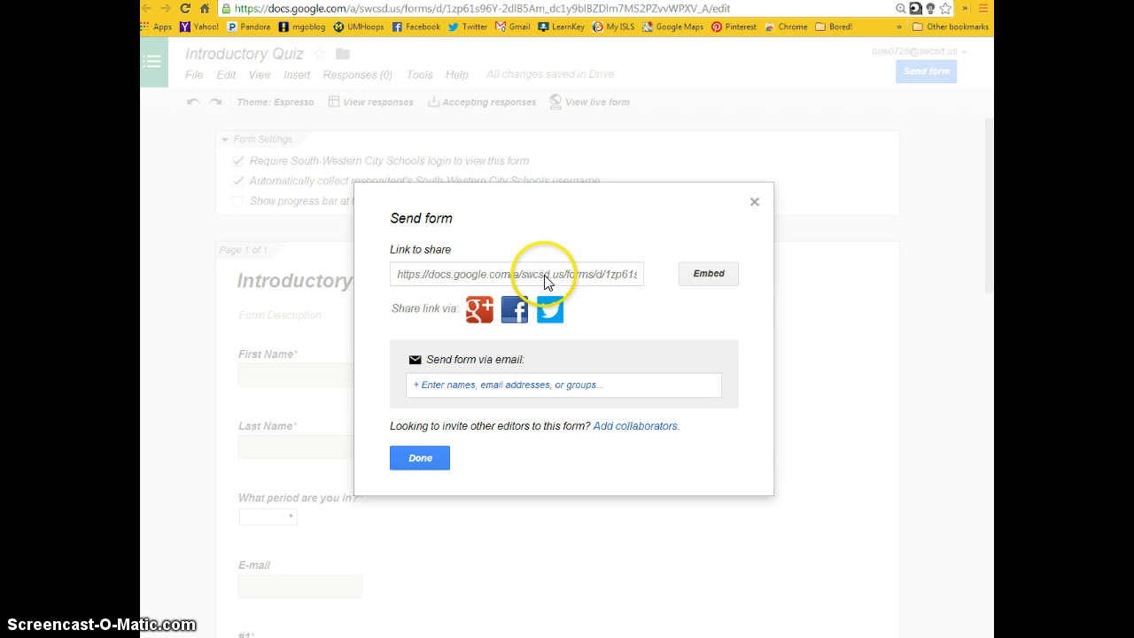
pyautogui.click(443, 276)
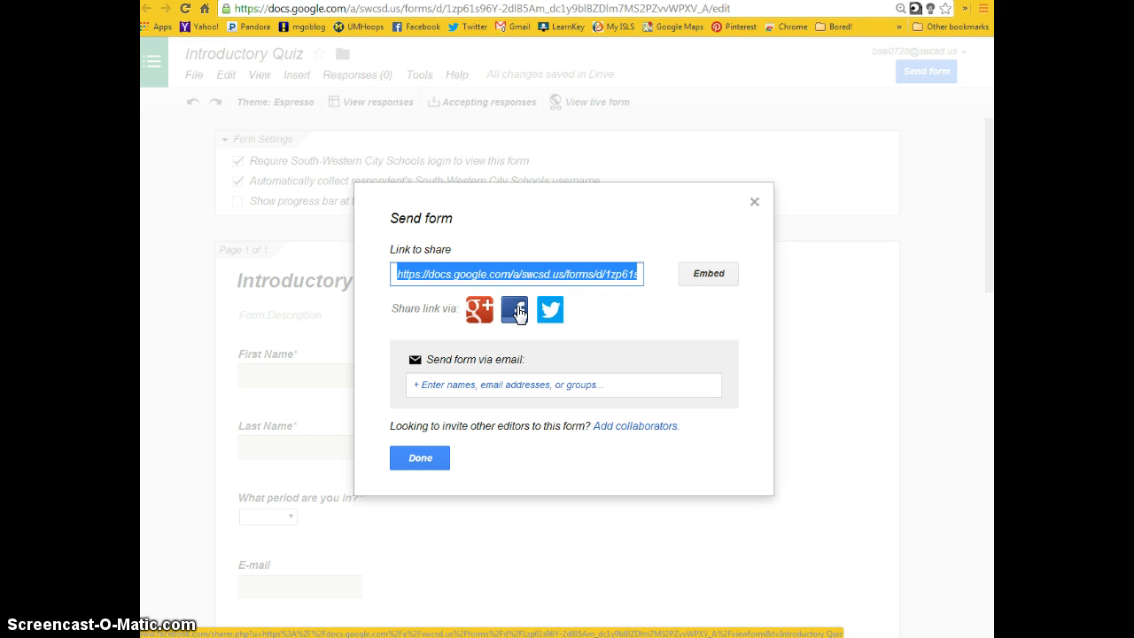
pyautogui.click(514, 388)
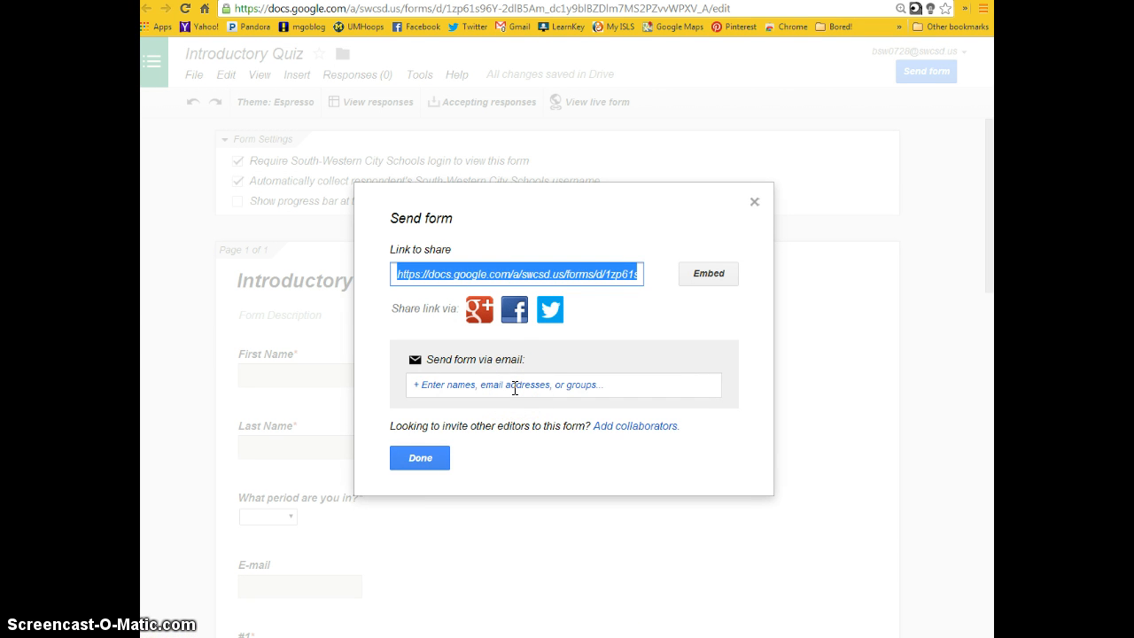
pyautogui.click(514, 388)
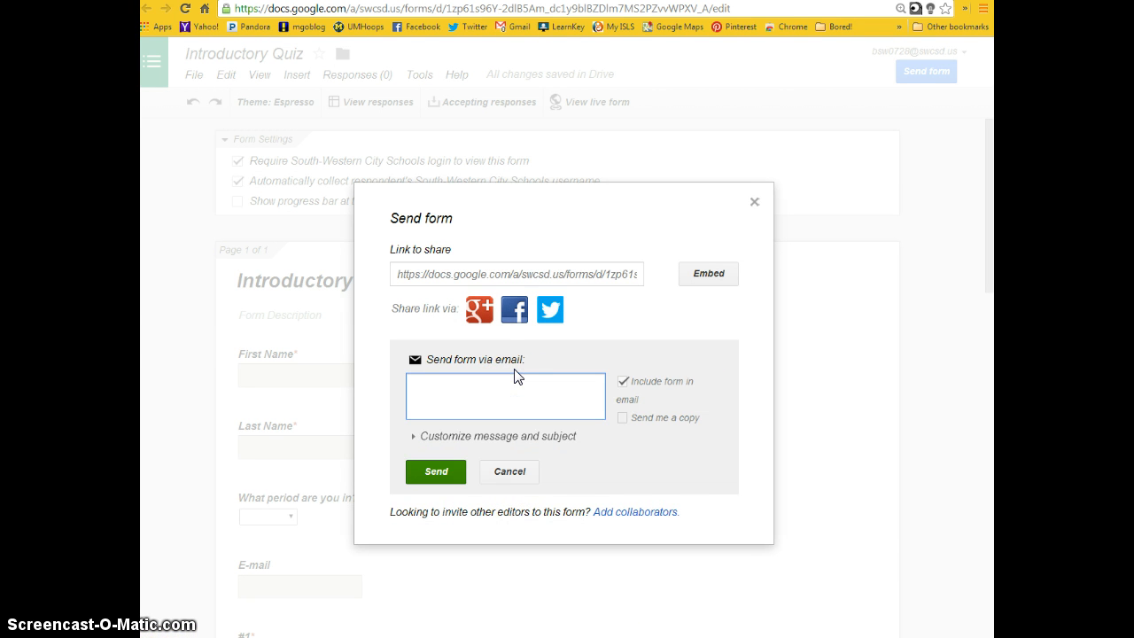
pyautogui.write('lin')
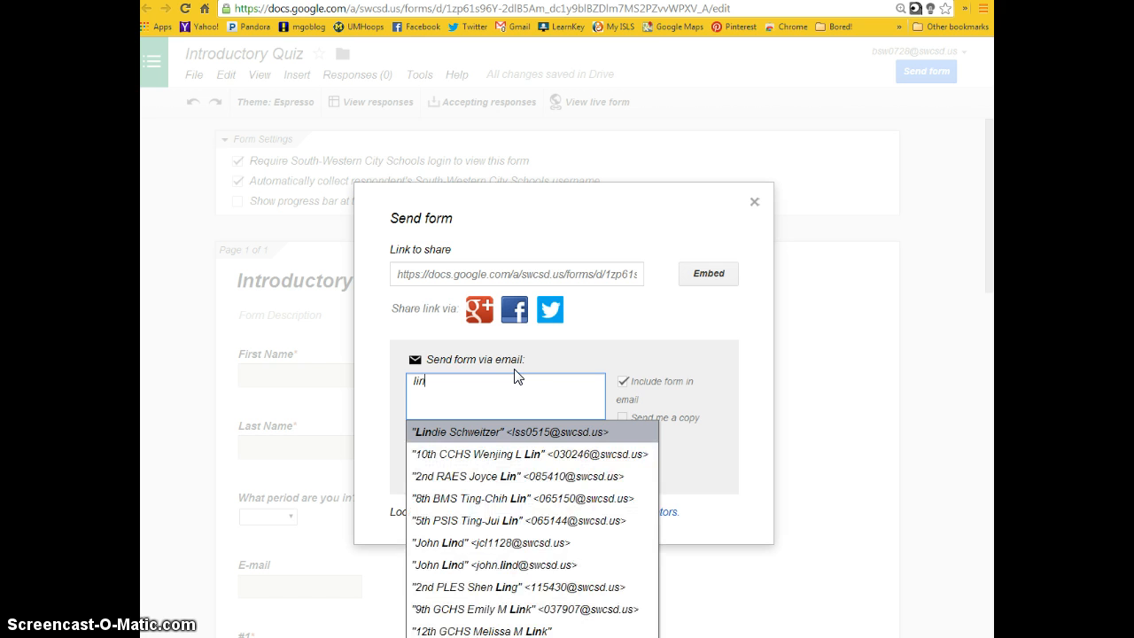
pyautogui.click(519, 432)
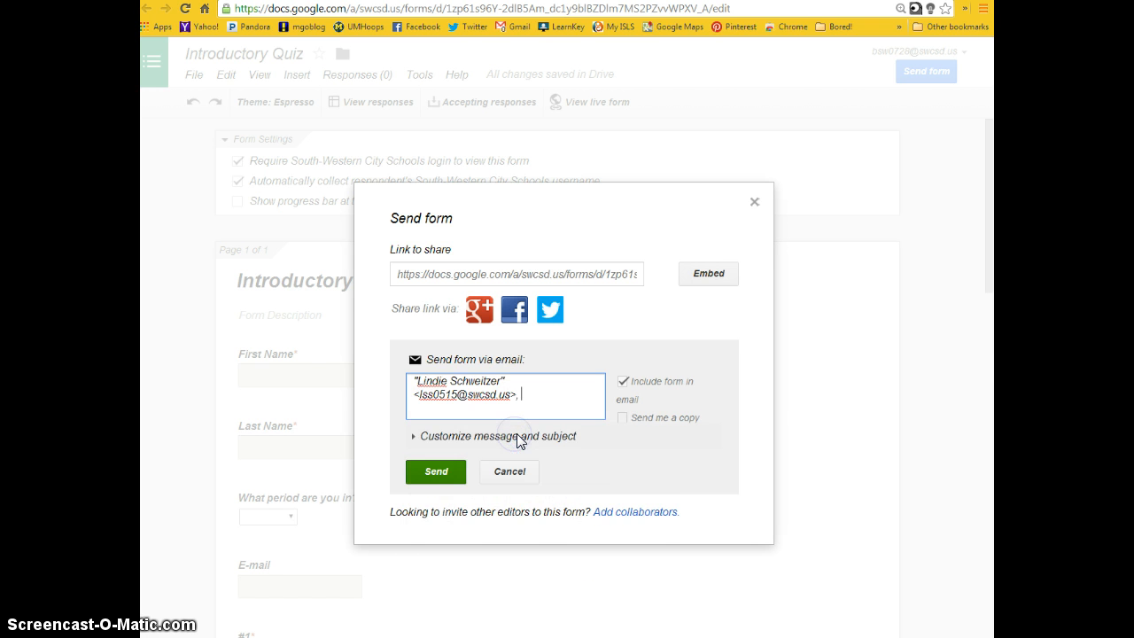
pyautogui.write('deb')
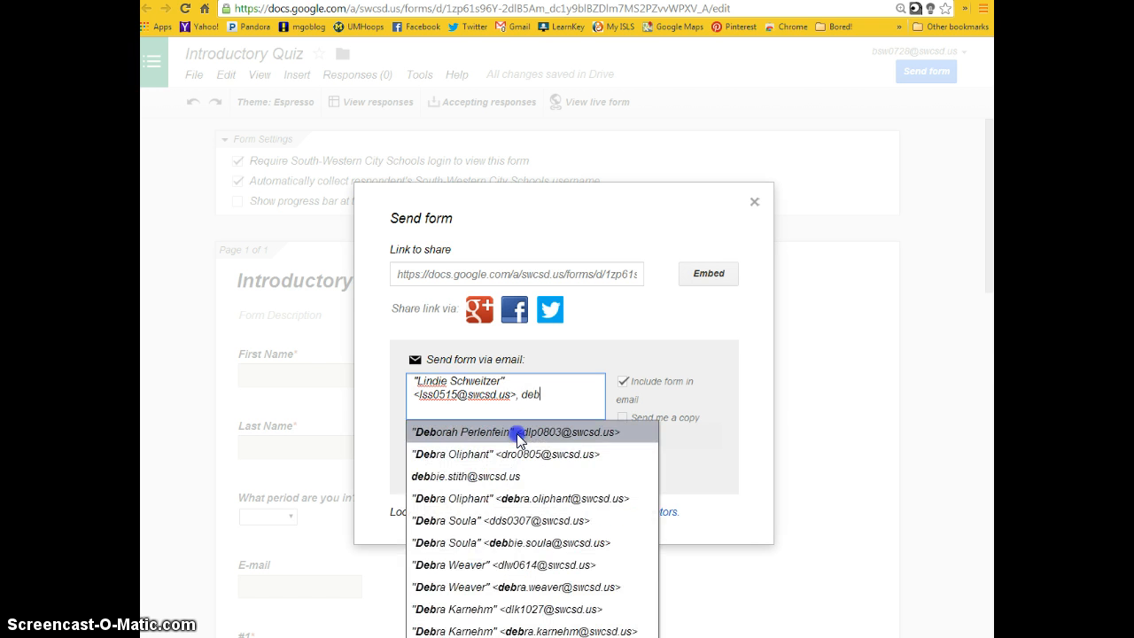
pyautogui.click(520, 435)
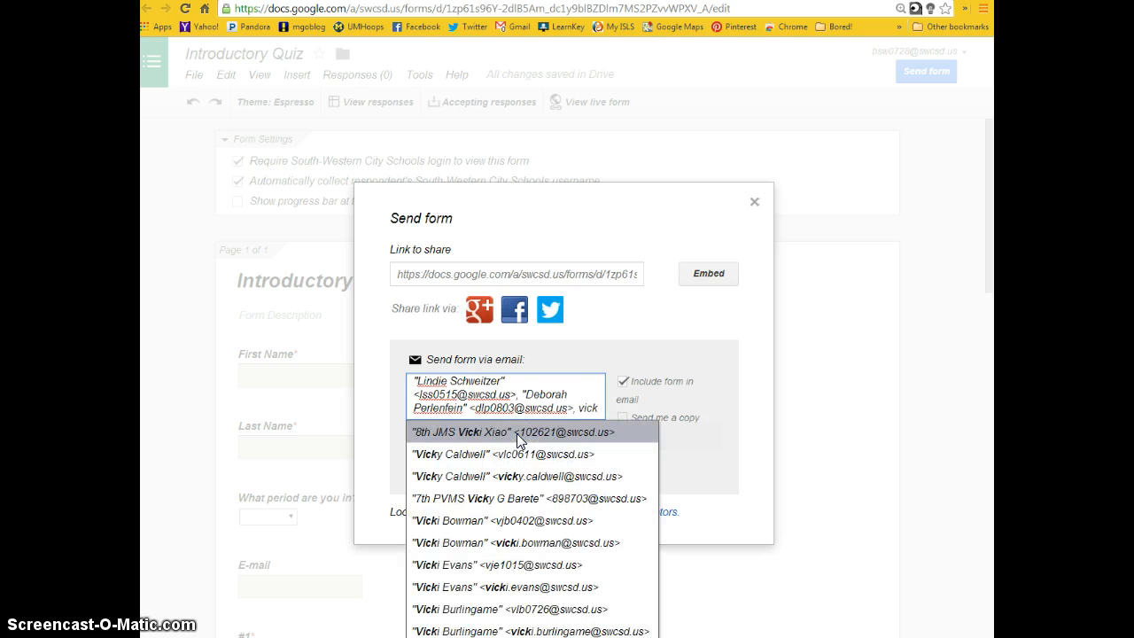
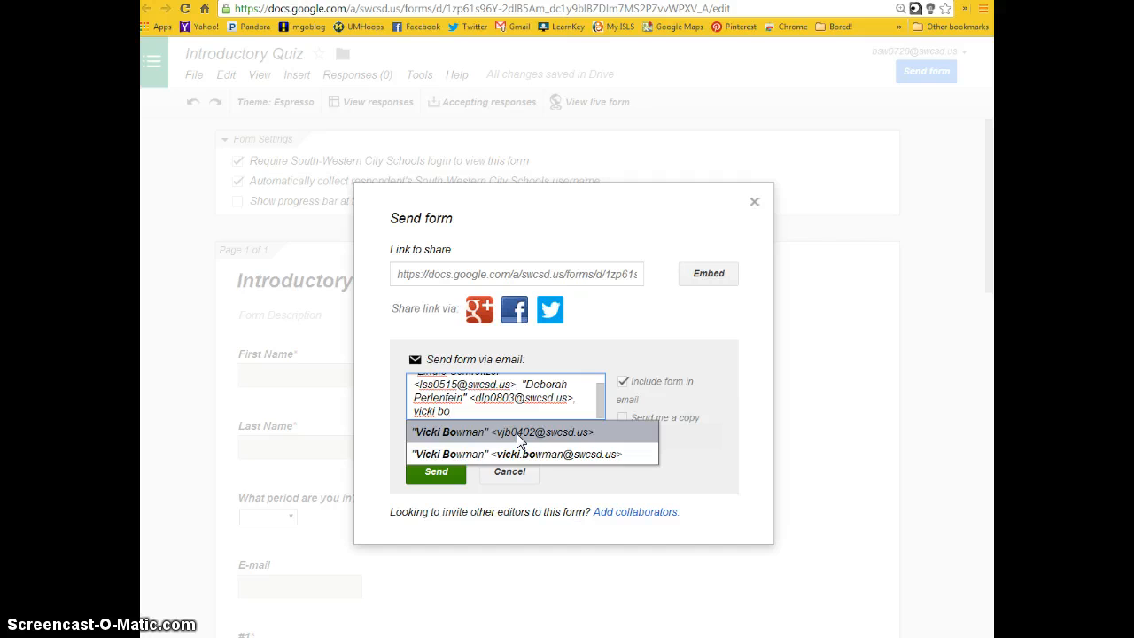
pyautogui.click(520, 434)
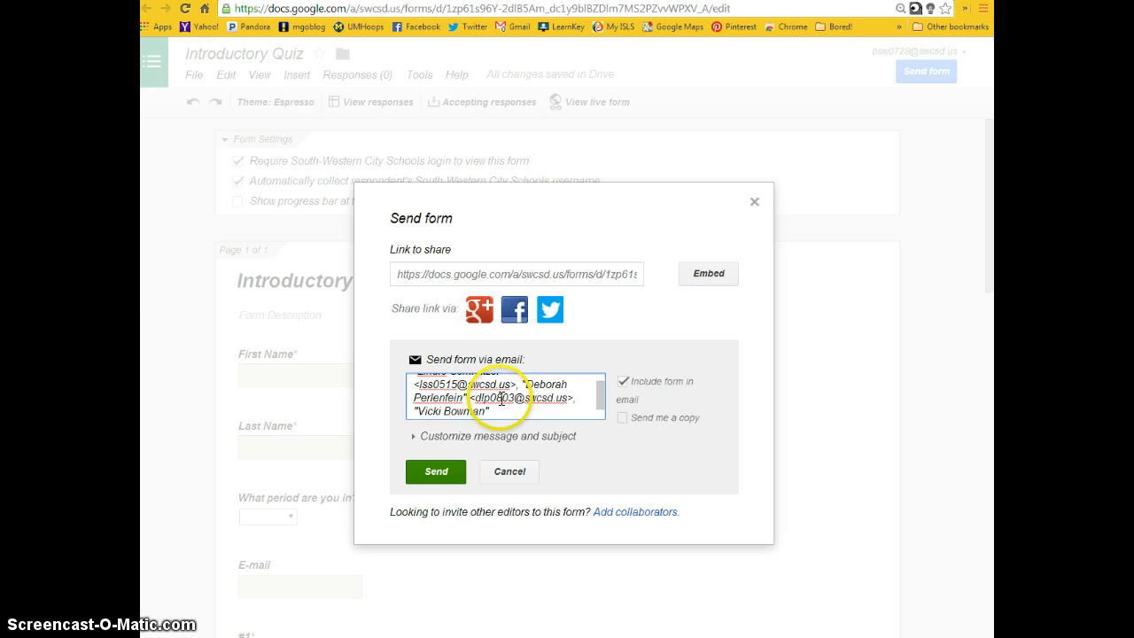
pyautogui.click(623, 418)
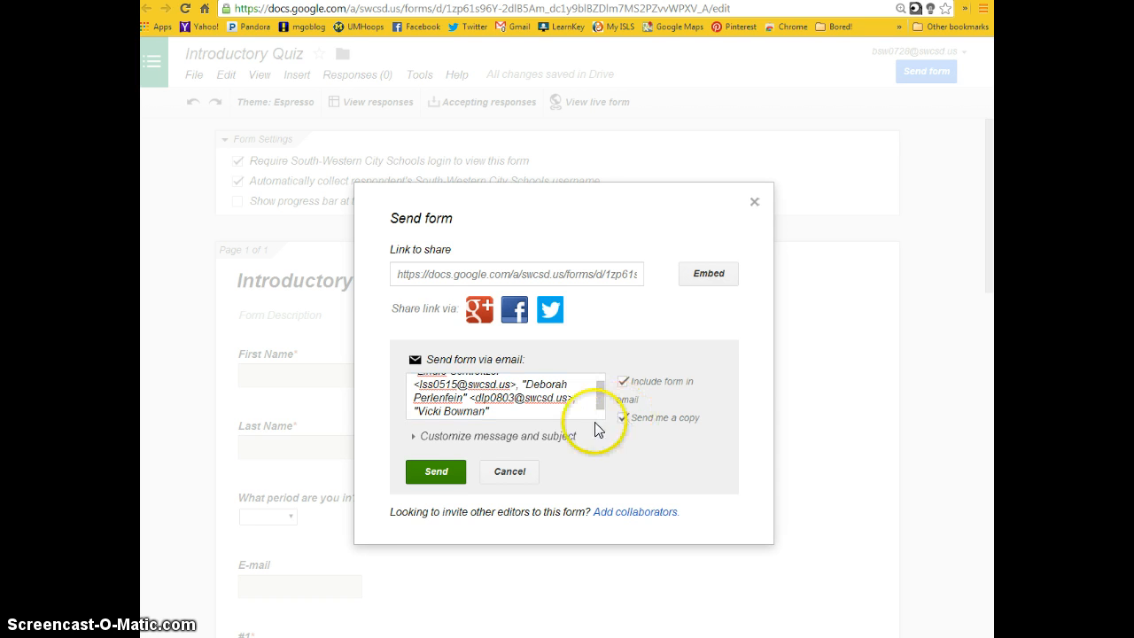
# - Add the custom email message "This quiz will only be available until Friday, March 14 at 3:00 pm."
pyautogui.click(414, 438)
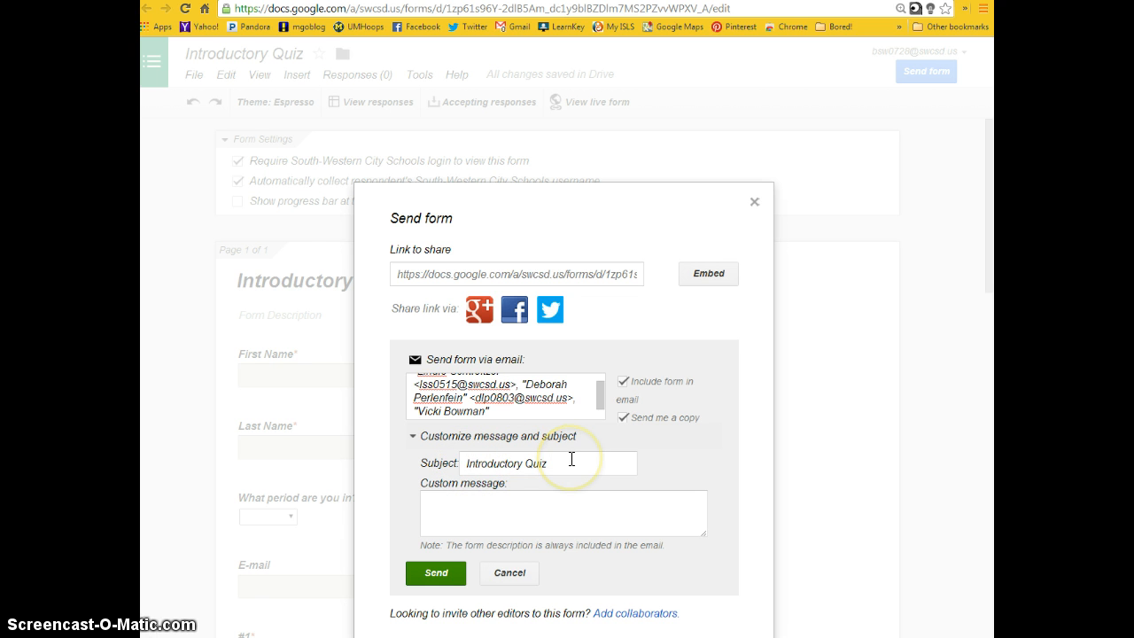
pyautogui.click(535, 499)
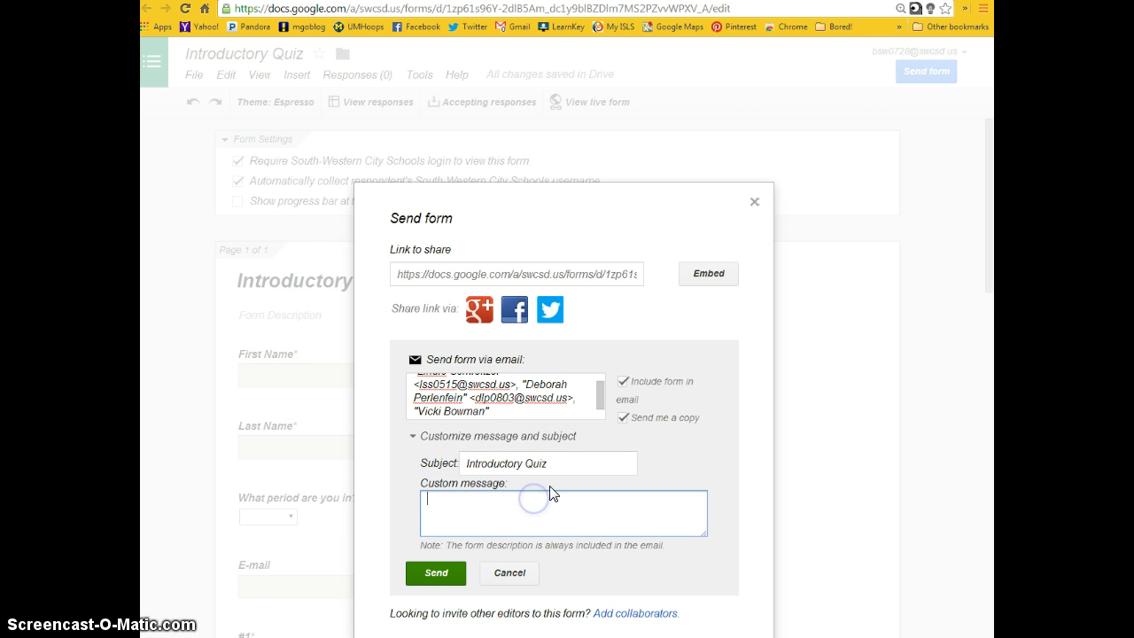
pyautogui.click(549, 487)
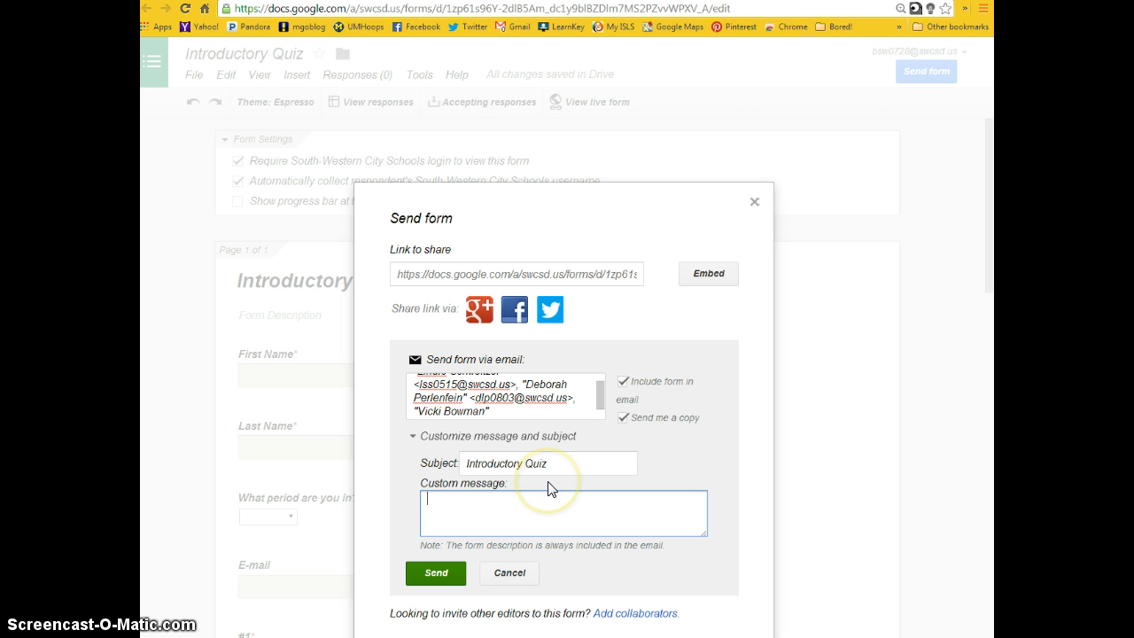
pyautogui.write('This quiz')
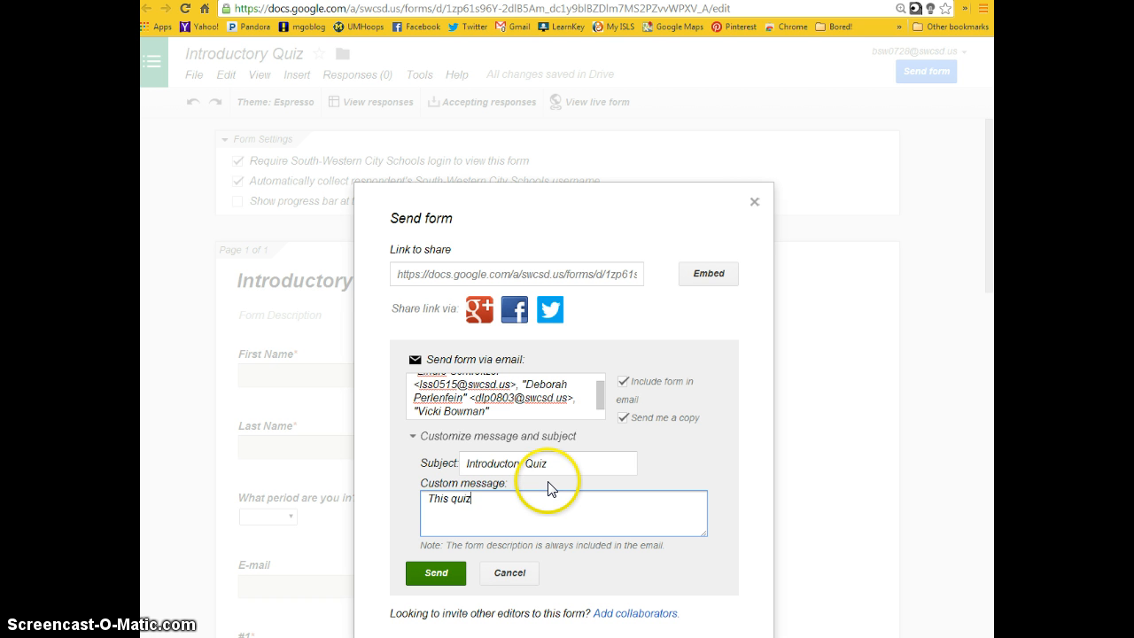
pyautogui.write(' will only be available until Friday')
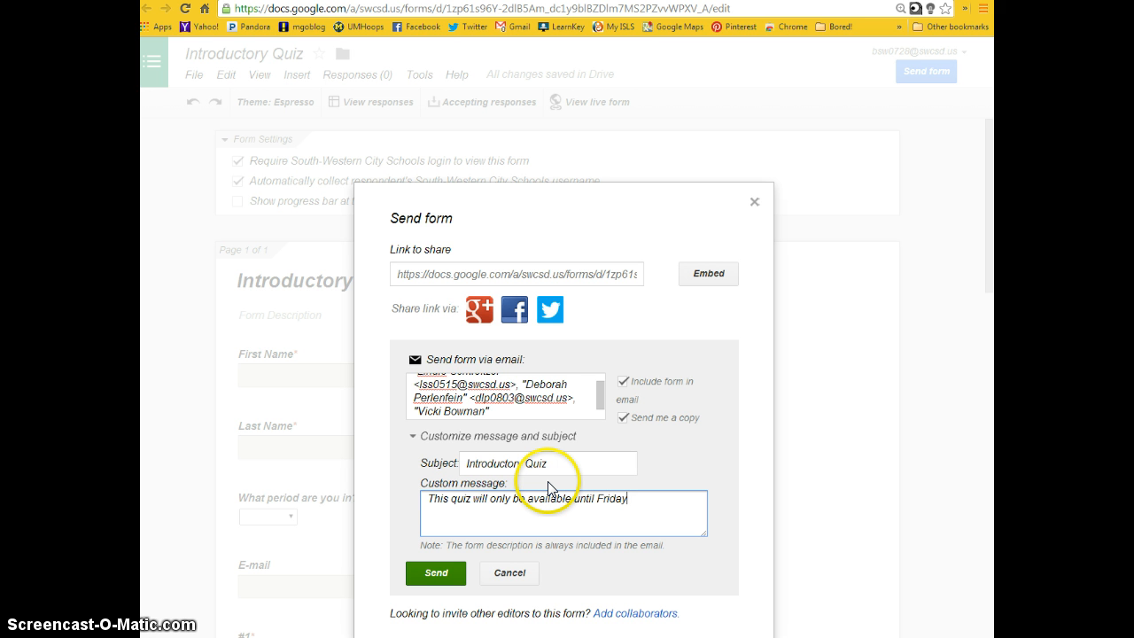
pyautogui.write(', Marcy ')
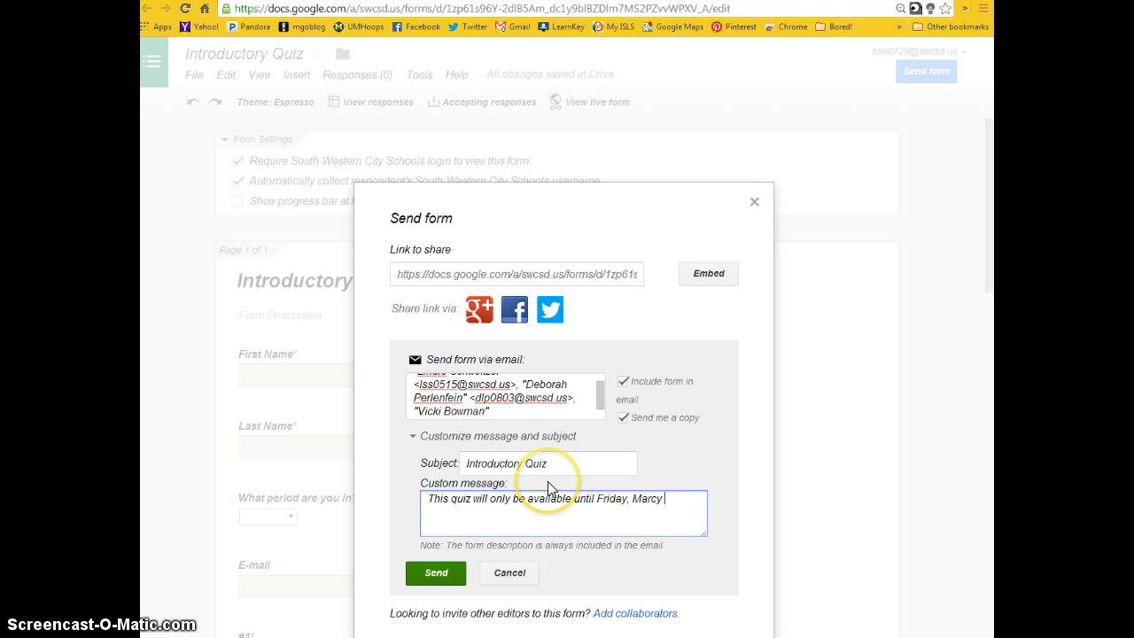
pyautogui.write('1')
pyautogui.write('14')
pyautogui.write(' at 3:00 pm.')
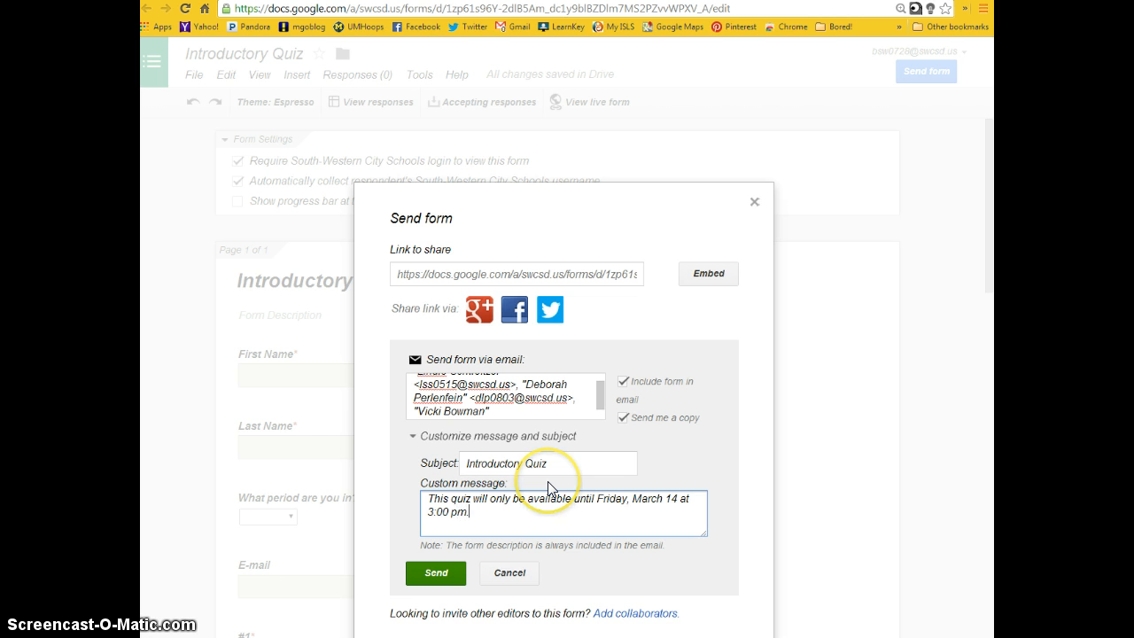